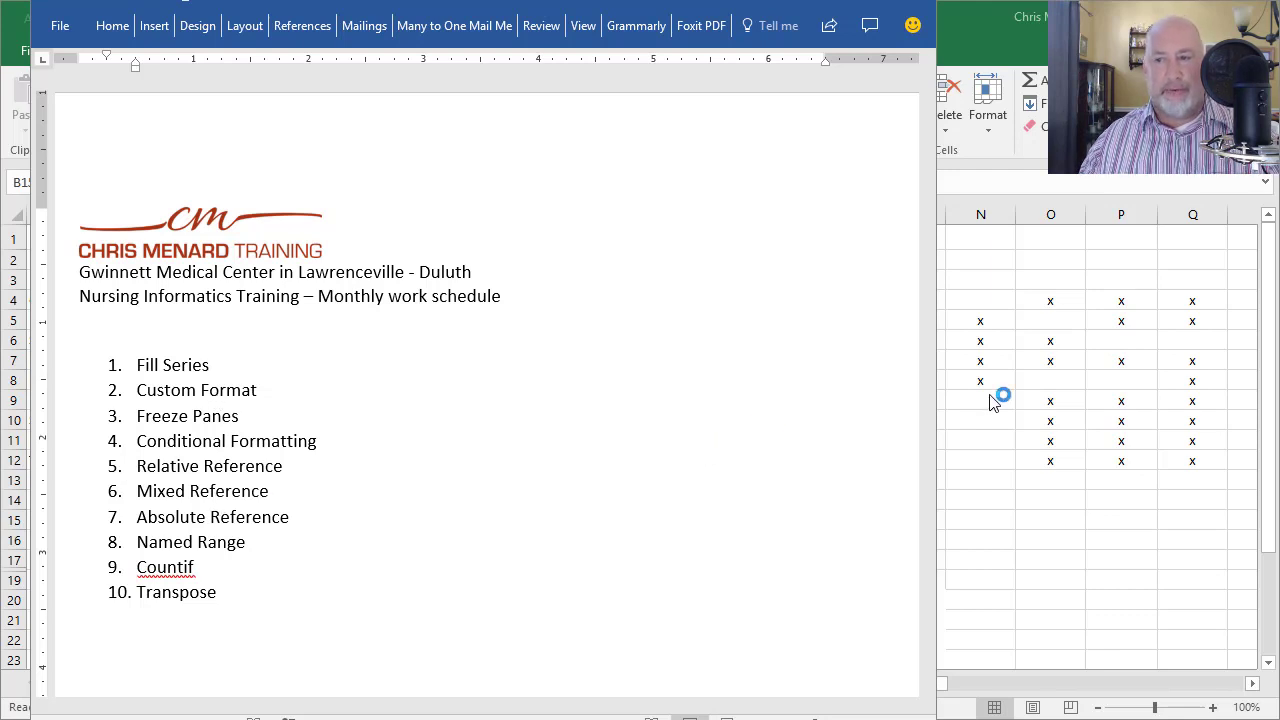
# - Switch from the Word training-topics document back to the Excel nursing schedule workbook
pyautogui.hotkey('alt', 'Tab')
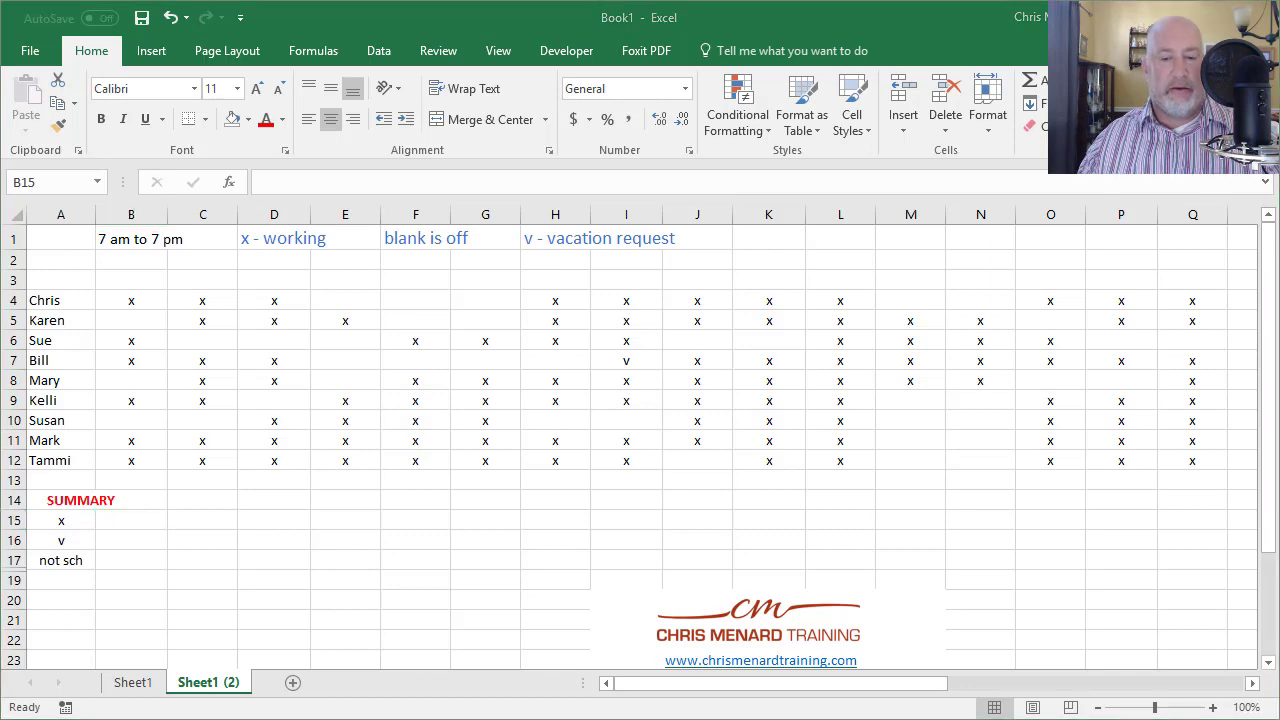
pyautogui.hotkey('alt', 'Tab')
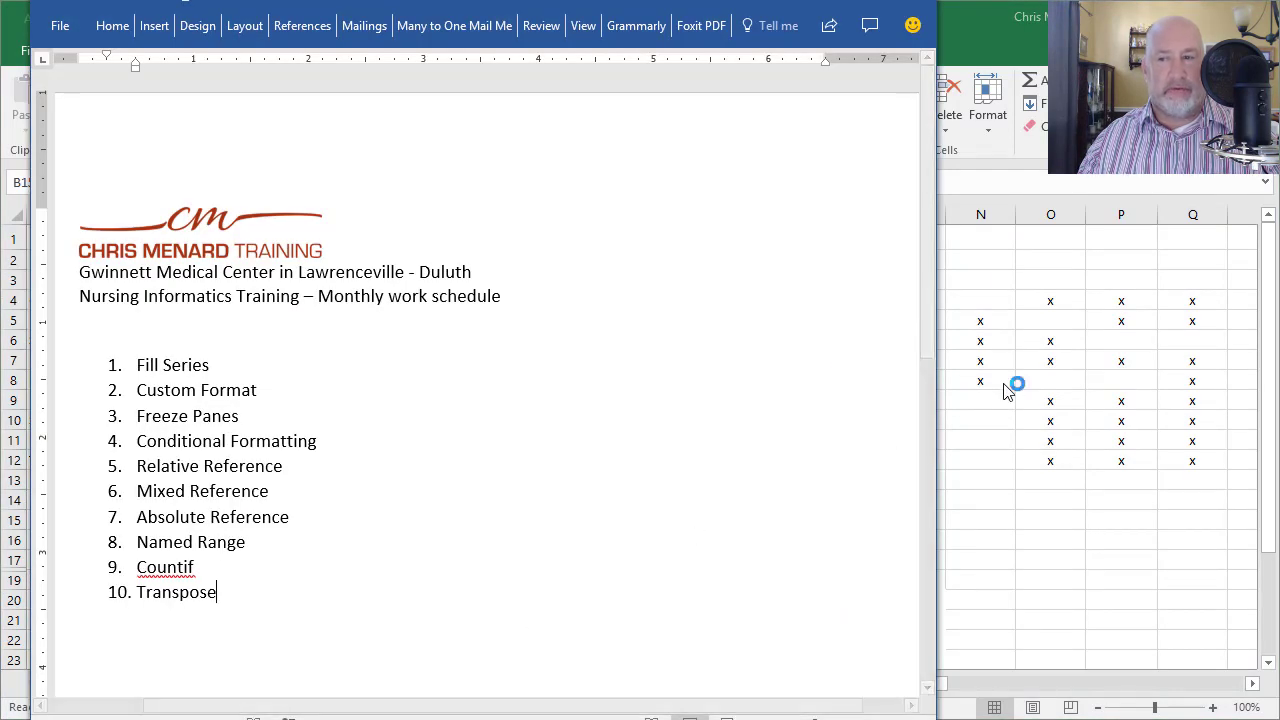
pyautogui.hotkey('alt', 'Tab')
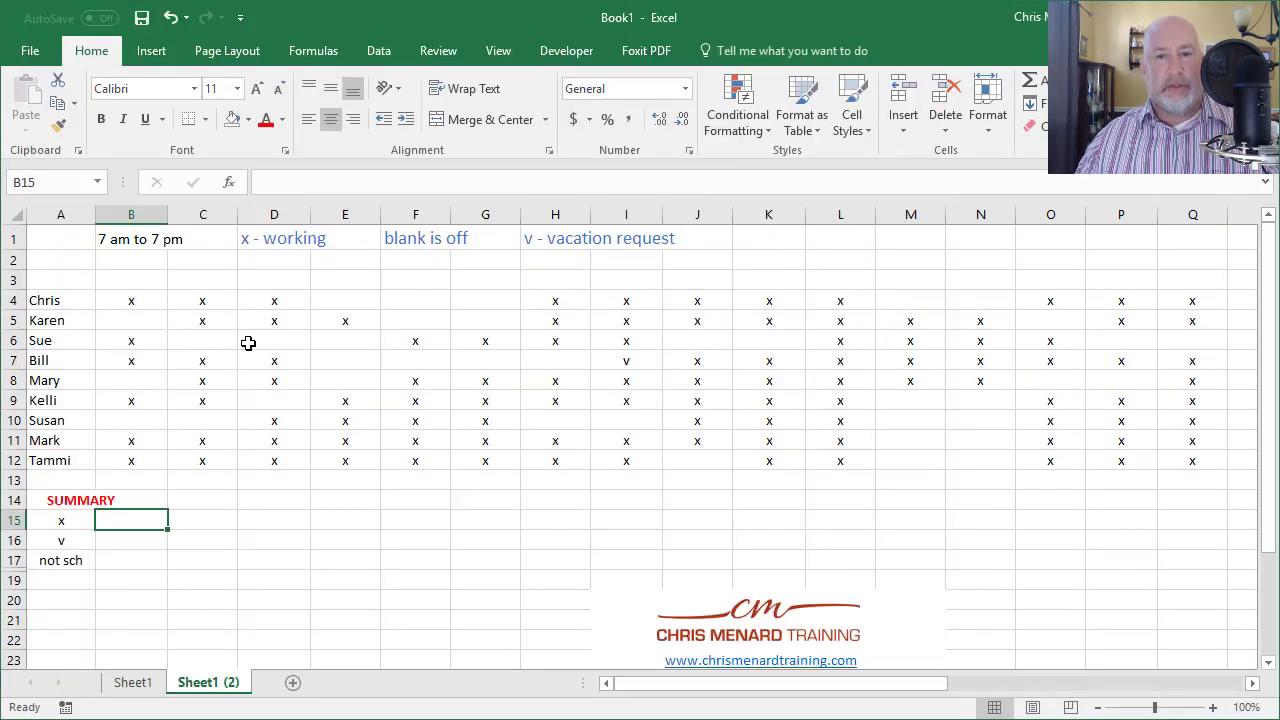
# - Select the legend notes above the schedule: 7 am to 7 pm, x - working, blank is off, v - vacation
pyautogui.click(135, 242)
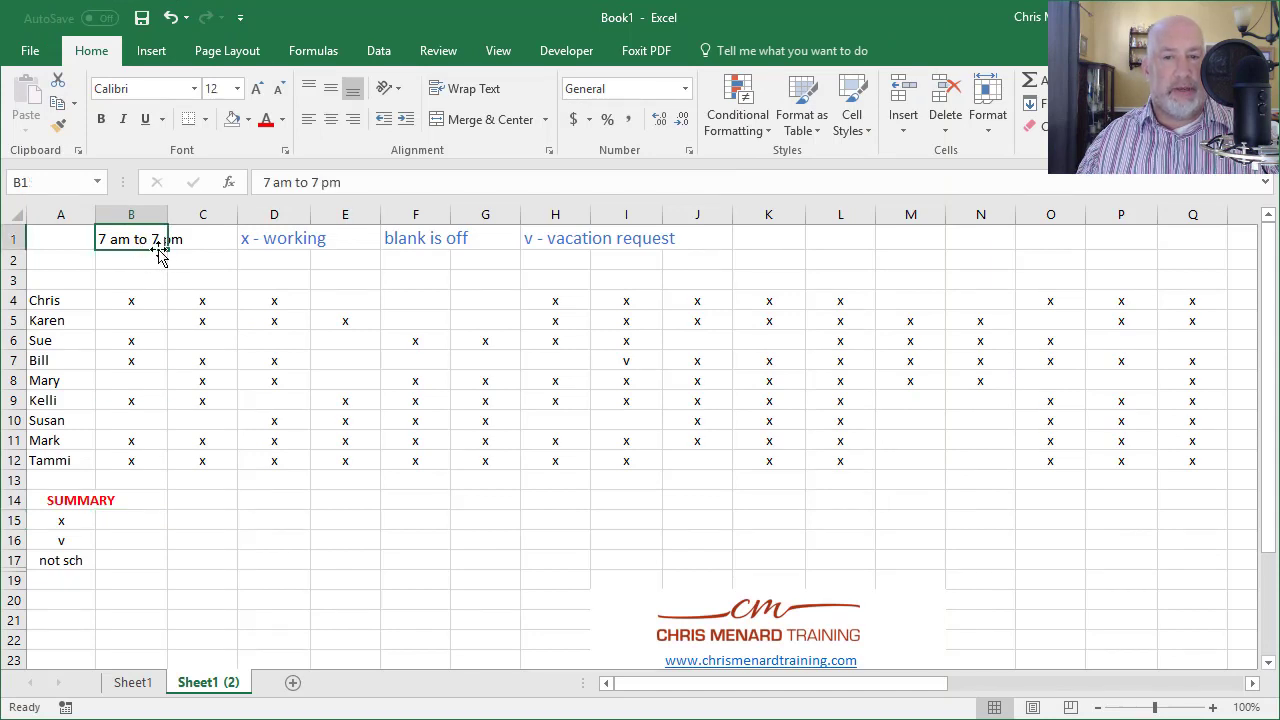
pyautogui.moveTo(258, 238); pyautogui.dragTo(560, 243)
pyautogui.click(280, 242)
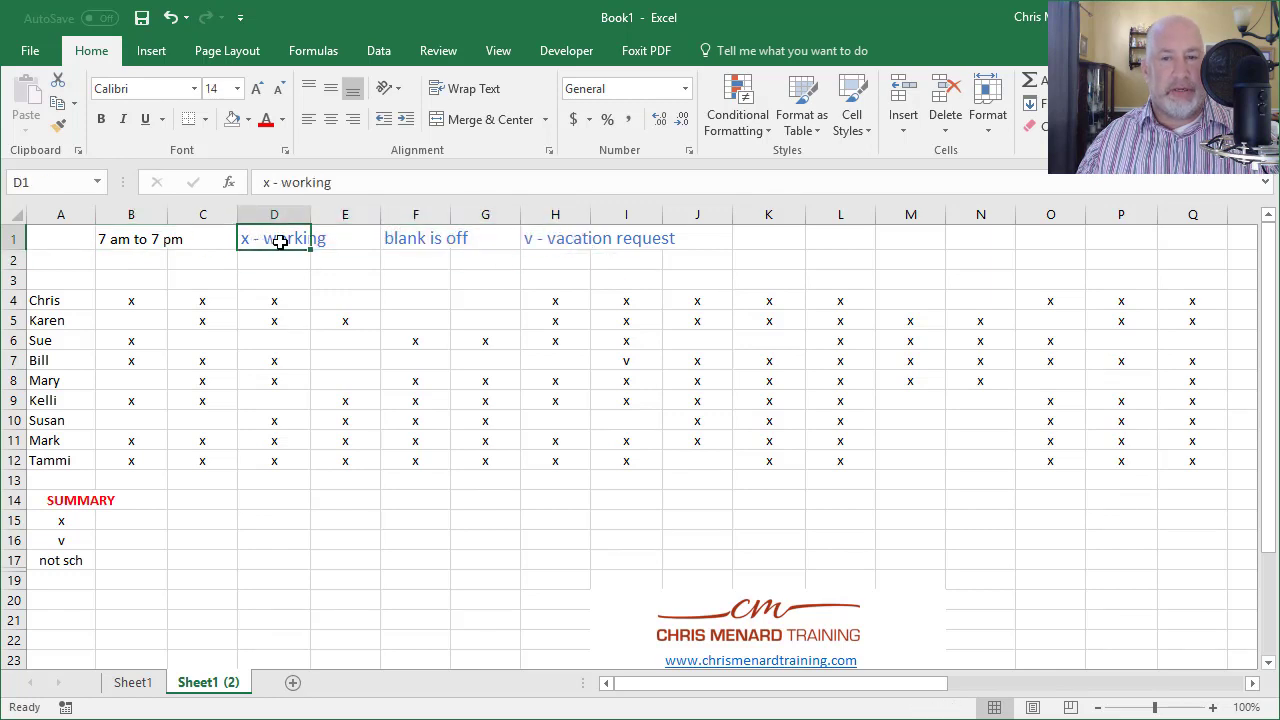
pyautogui.click(405, 242)
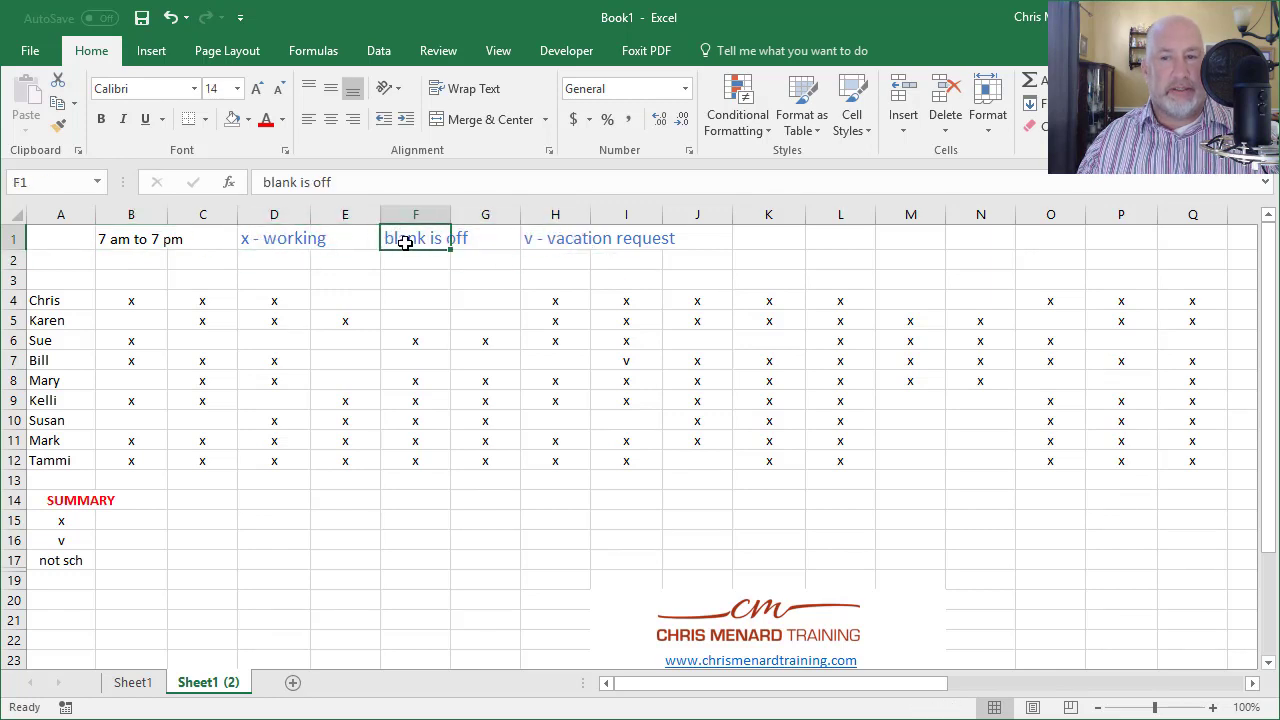
pyautogui.click(538, 241)
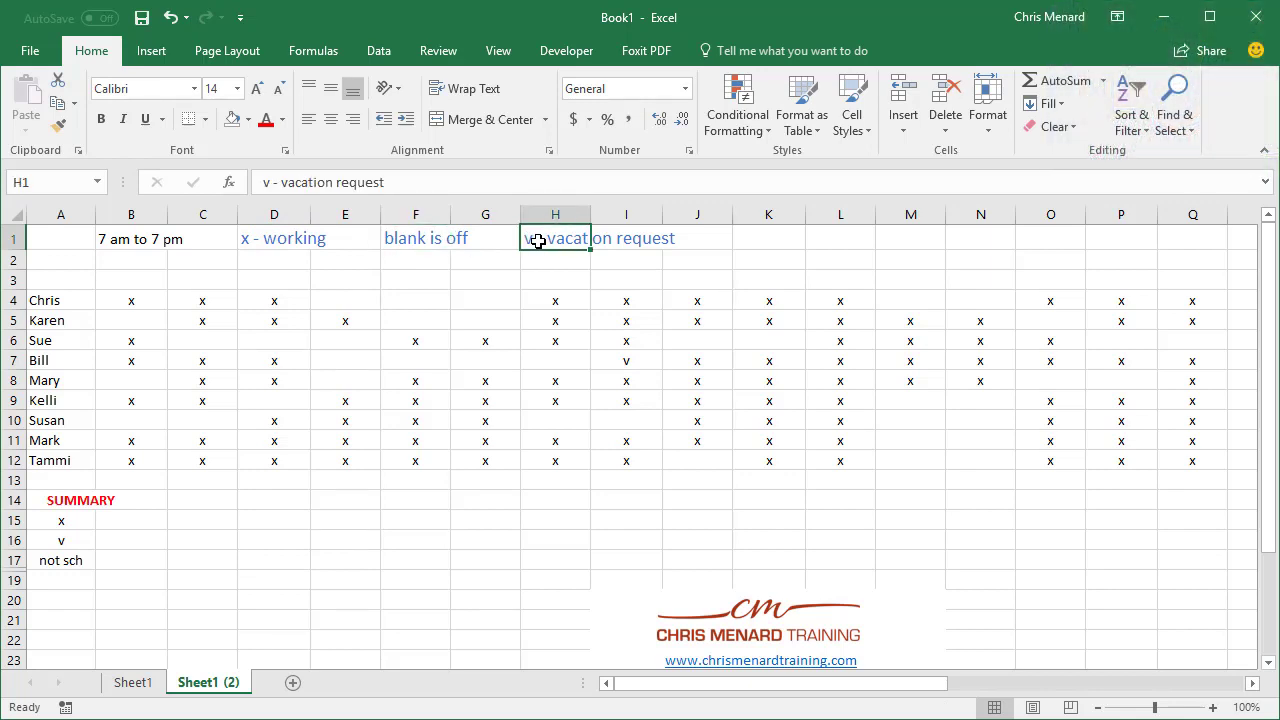
# - Enter the starting date 1/1/2018 in cell B3
pyautogui.click(143, 280)
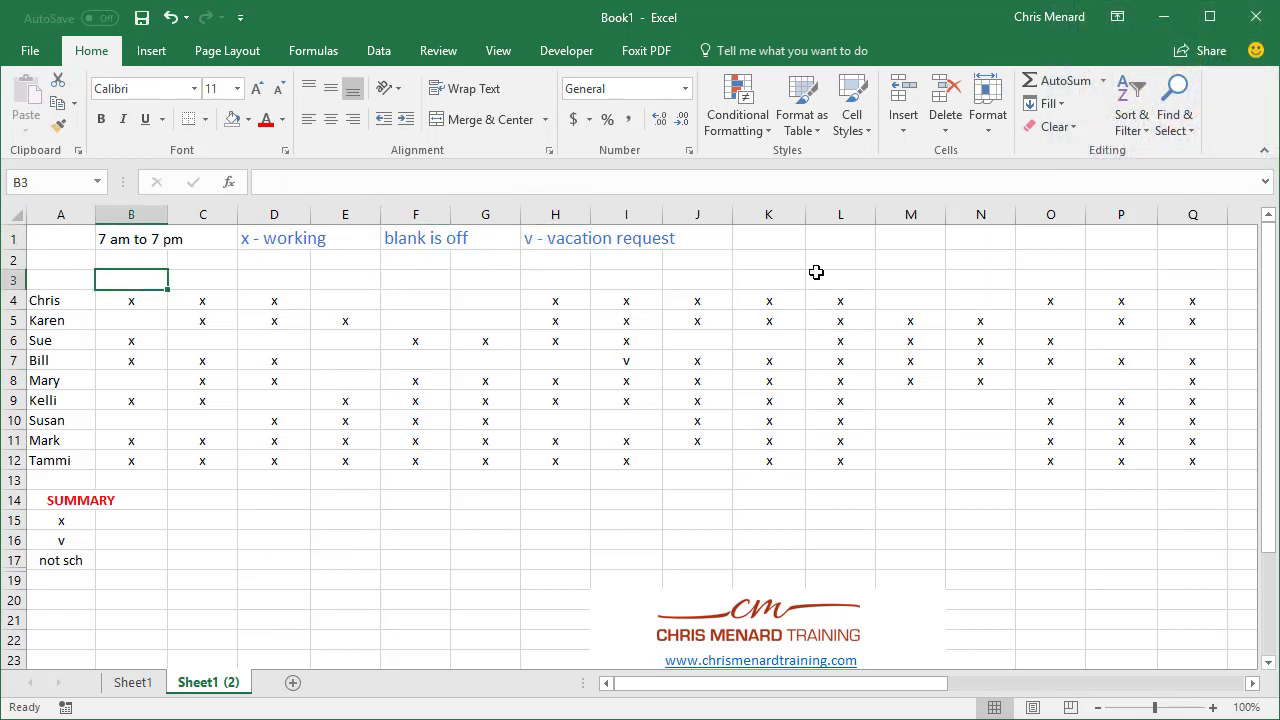
pyautogui.write('1/1/')
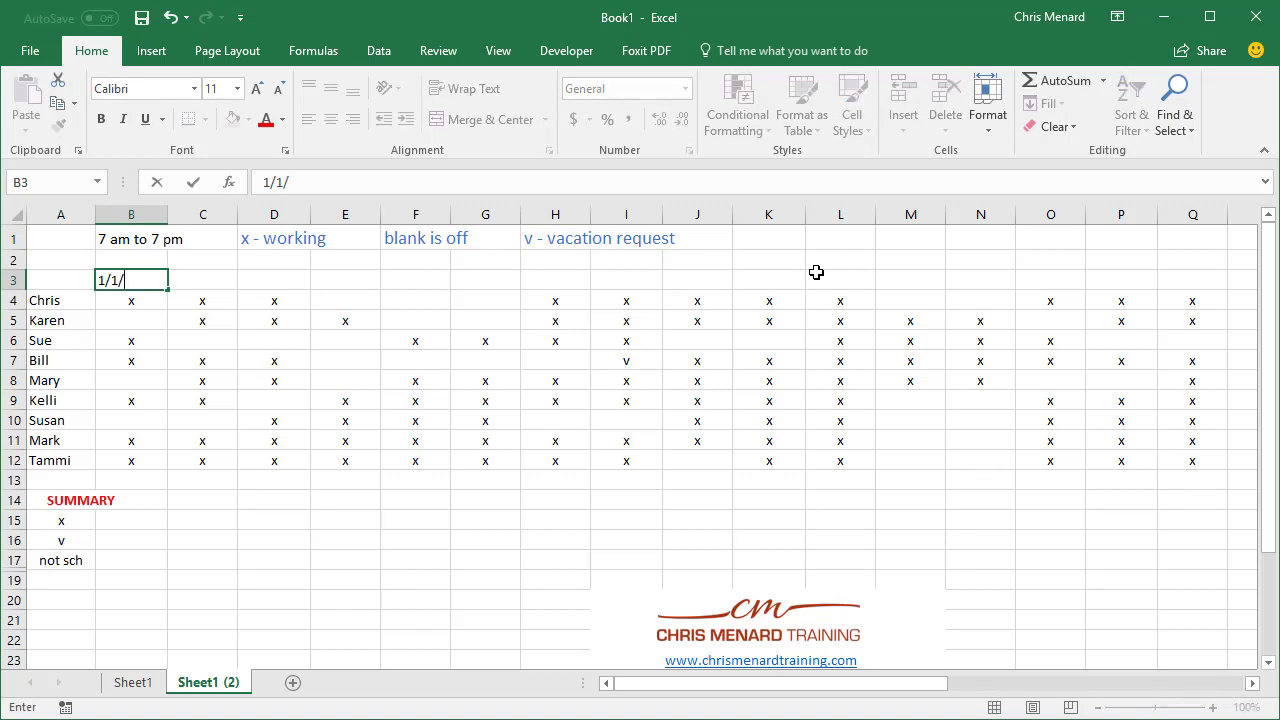
pyautogui.write('2018')
pyautogui.press('Return')
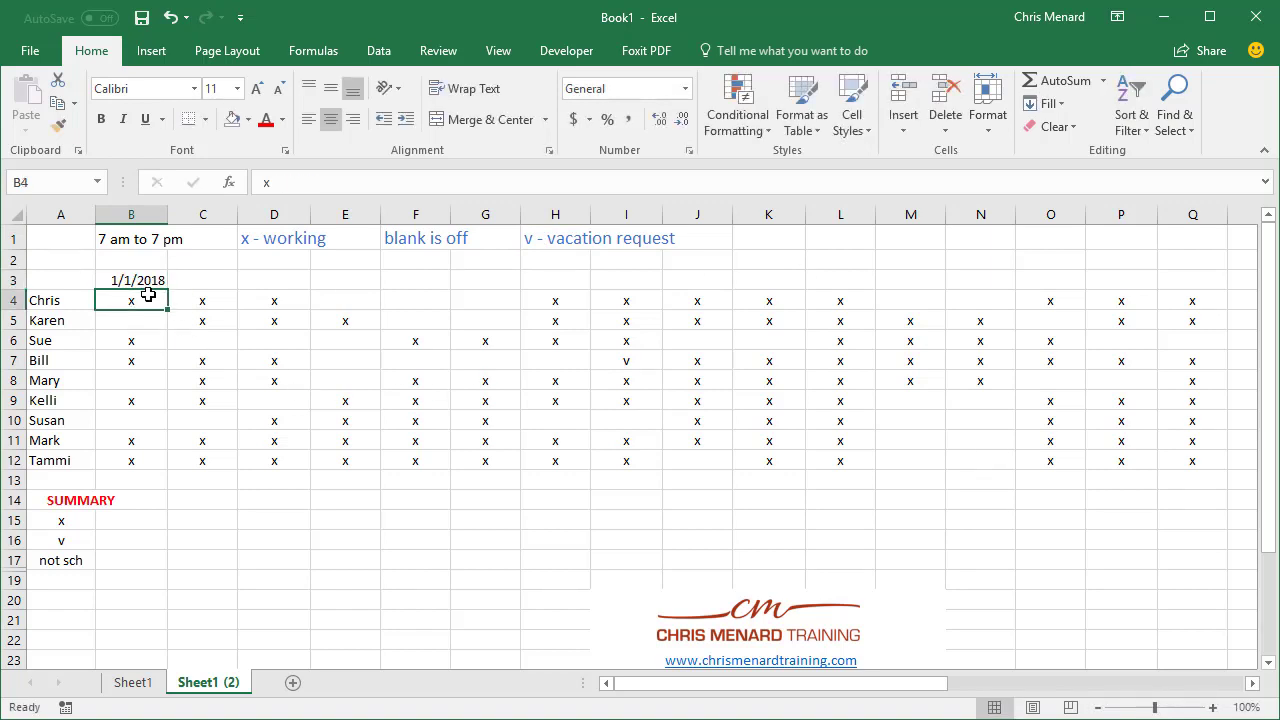
pyautogui.click(148, 281)
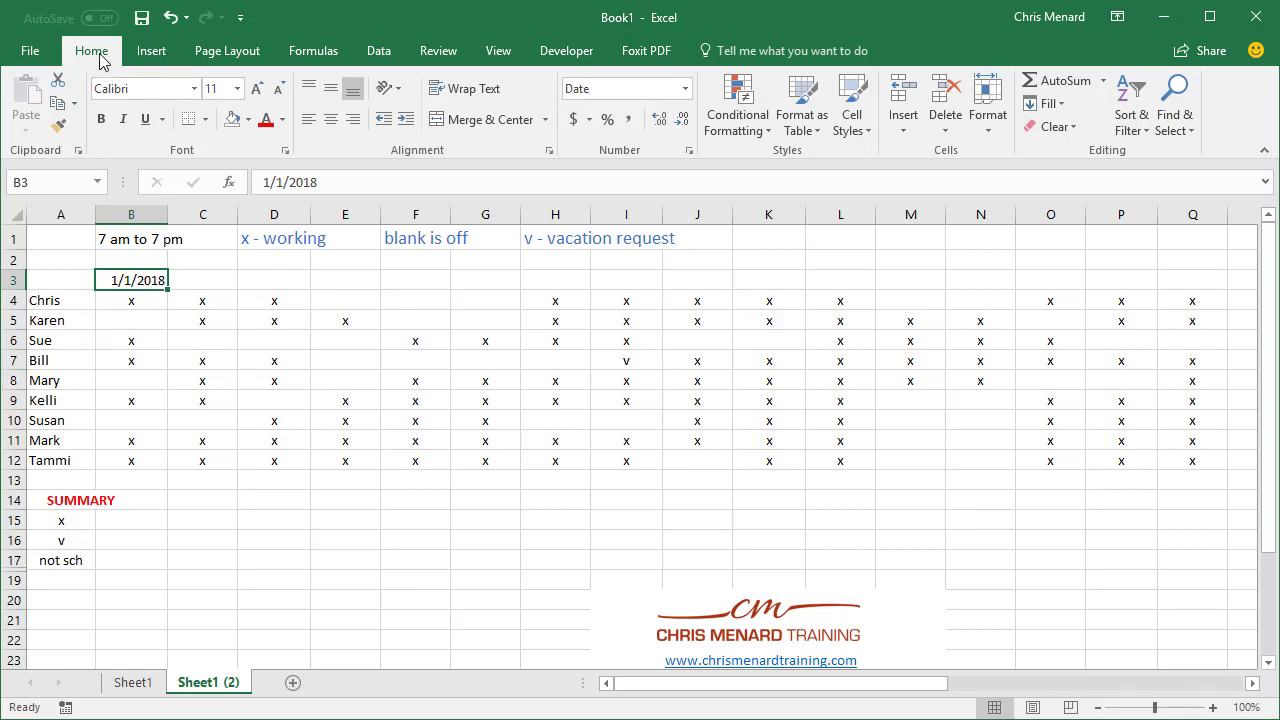
# - Fill row 3 from B3 as a daily date series with stop value 1/31/2018
pyautogui.click(1060, 104)
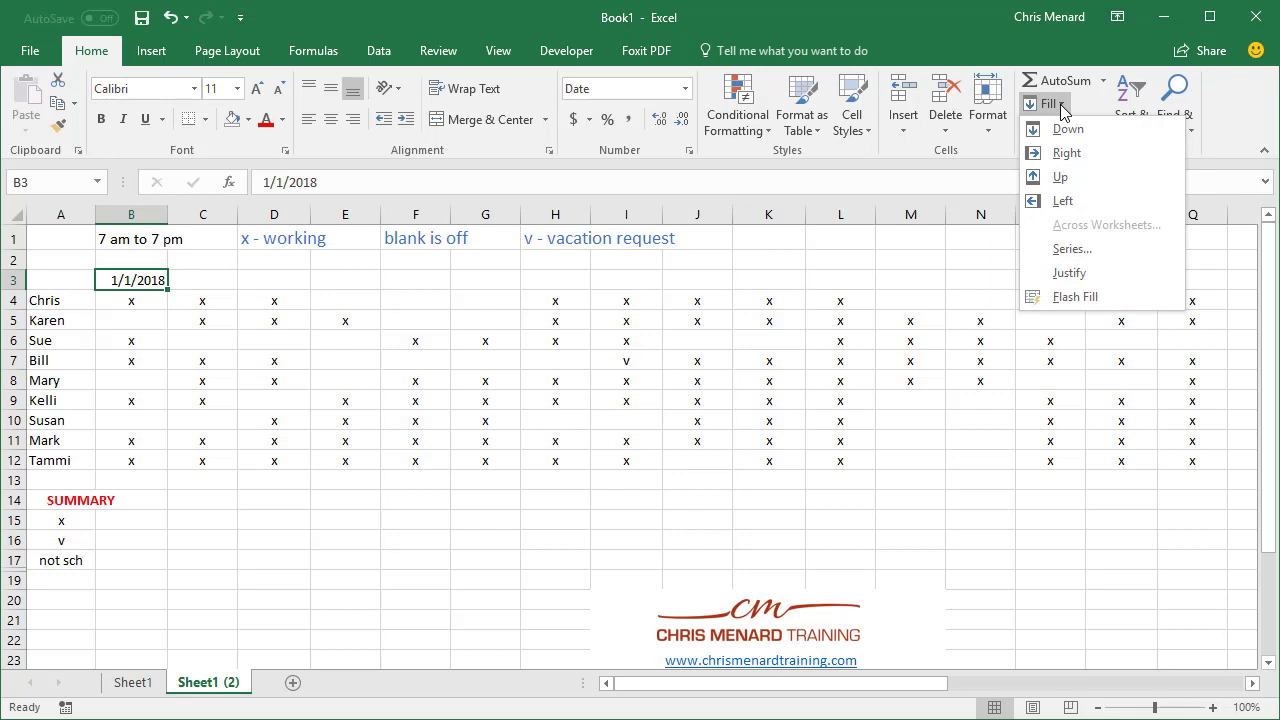
pyautogui.click(1072, 249)
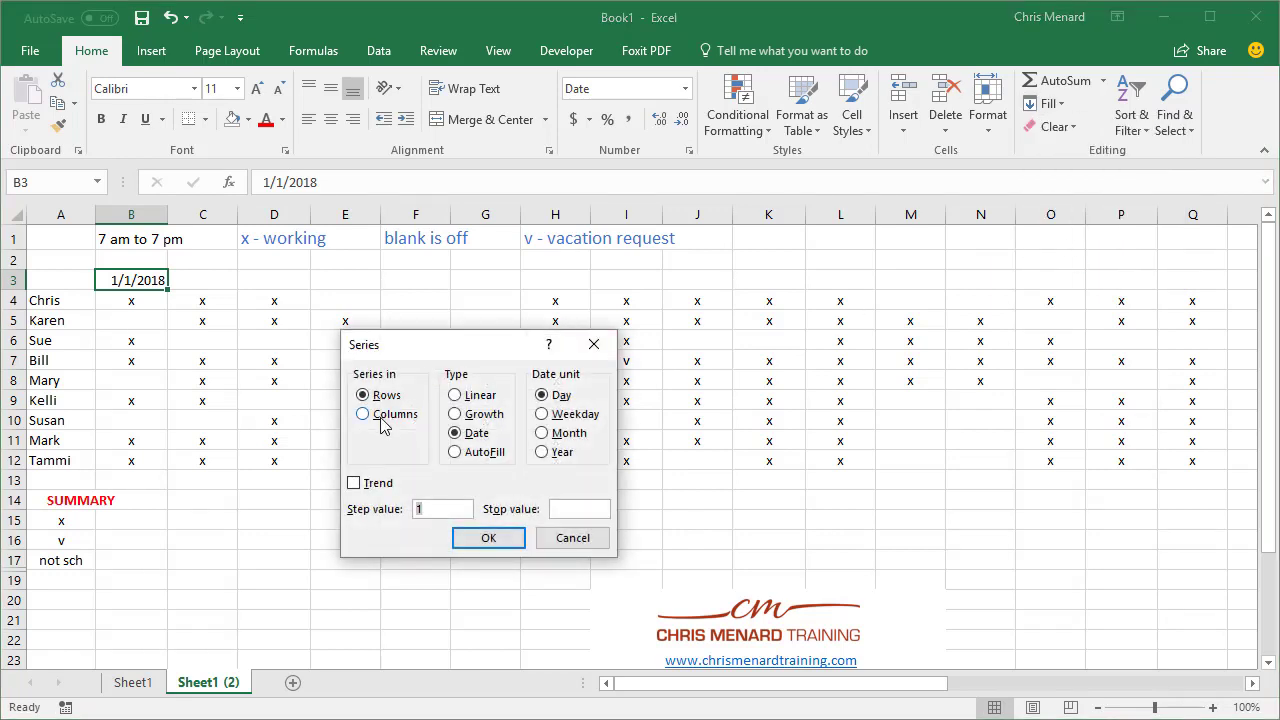
pyautogui.click(563, 506)
pyautogui.write('1/31/2018')
pyautogui.click(480, 541)
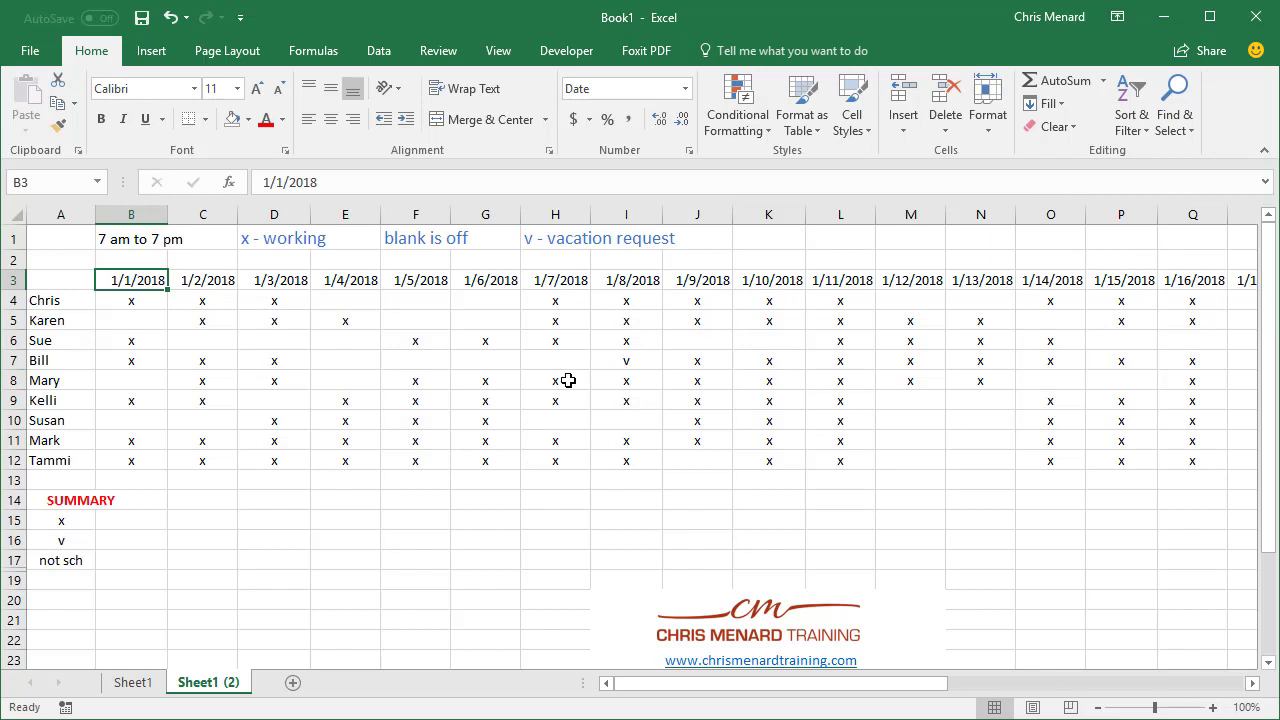
# - Give the row 3 dates B3:AF3 the custom number format ddd mm/dd
pyautogui.hotkey('ctrl', 'shift', 'Right')
pyautogui.hotkey('ctrl', '1')
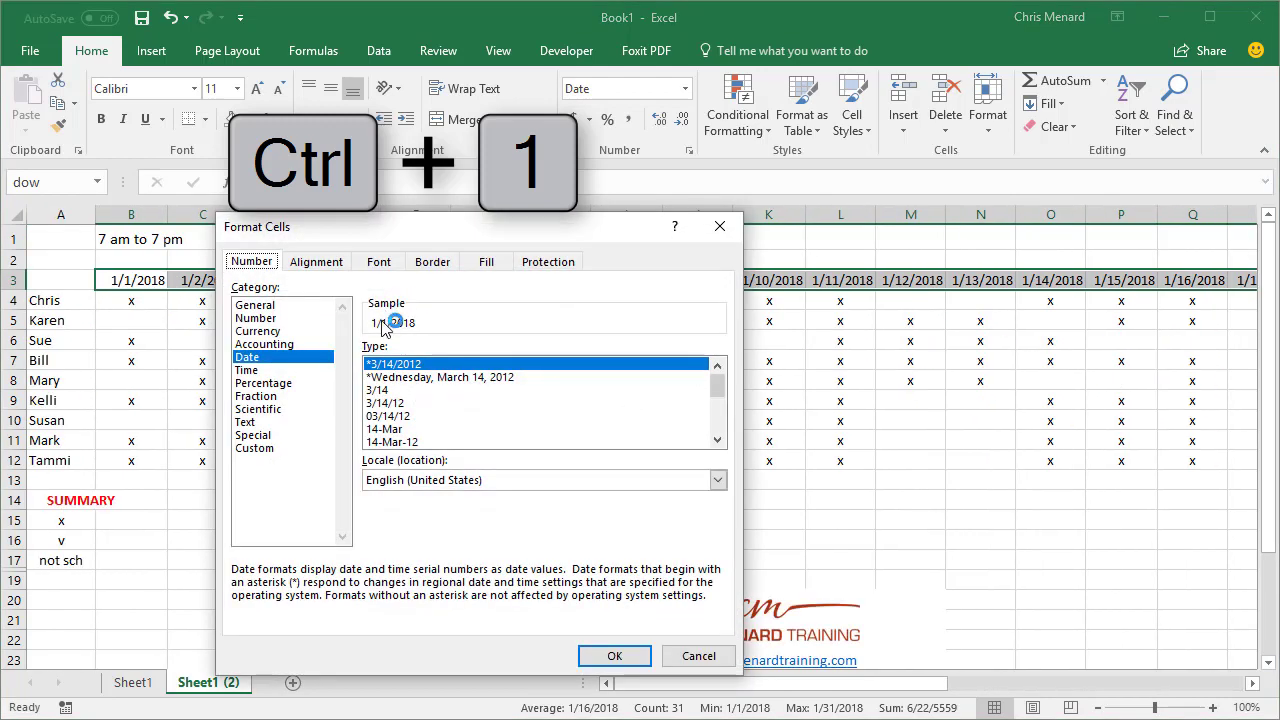
pyautogui.moveTo(373, 237); pyautogui.dragTo(584, 191)
pyautogui.click(474, 406)
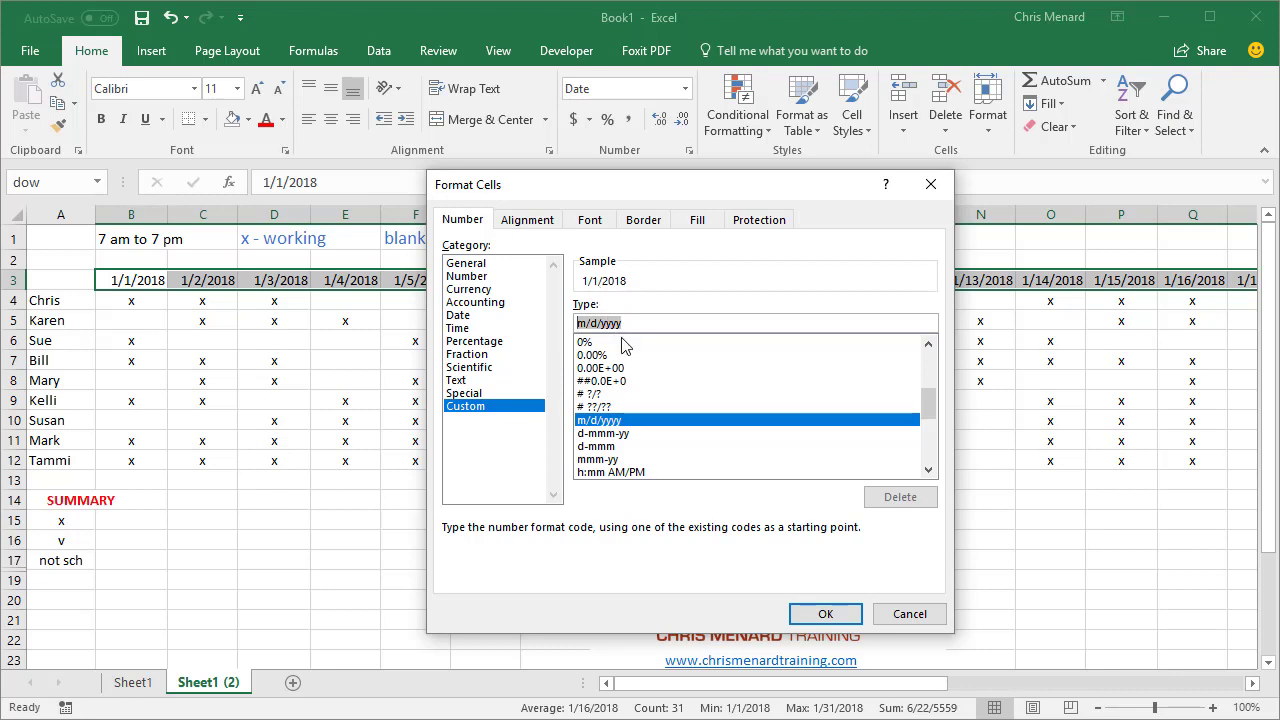
pyautogui.write('ddd')
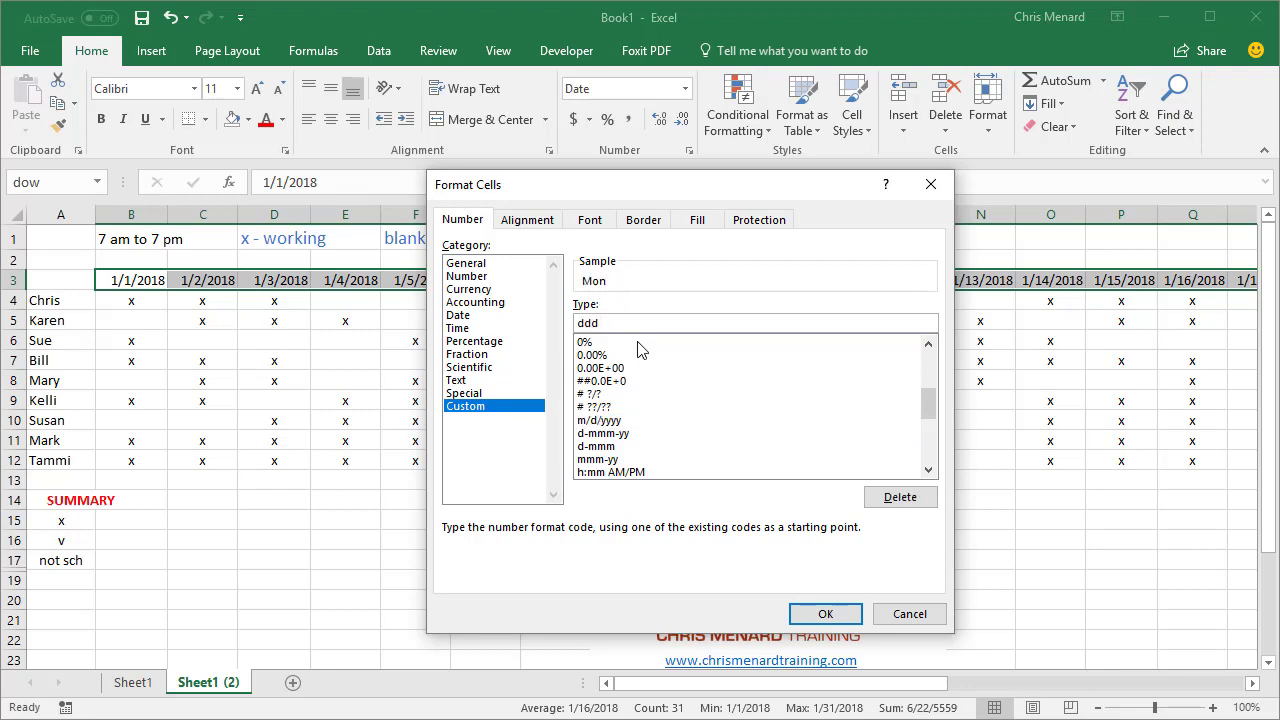
pyautogui.write(' mm/dd')
pyautogui.click(826, 620)
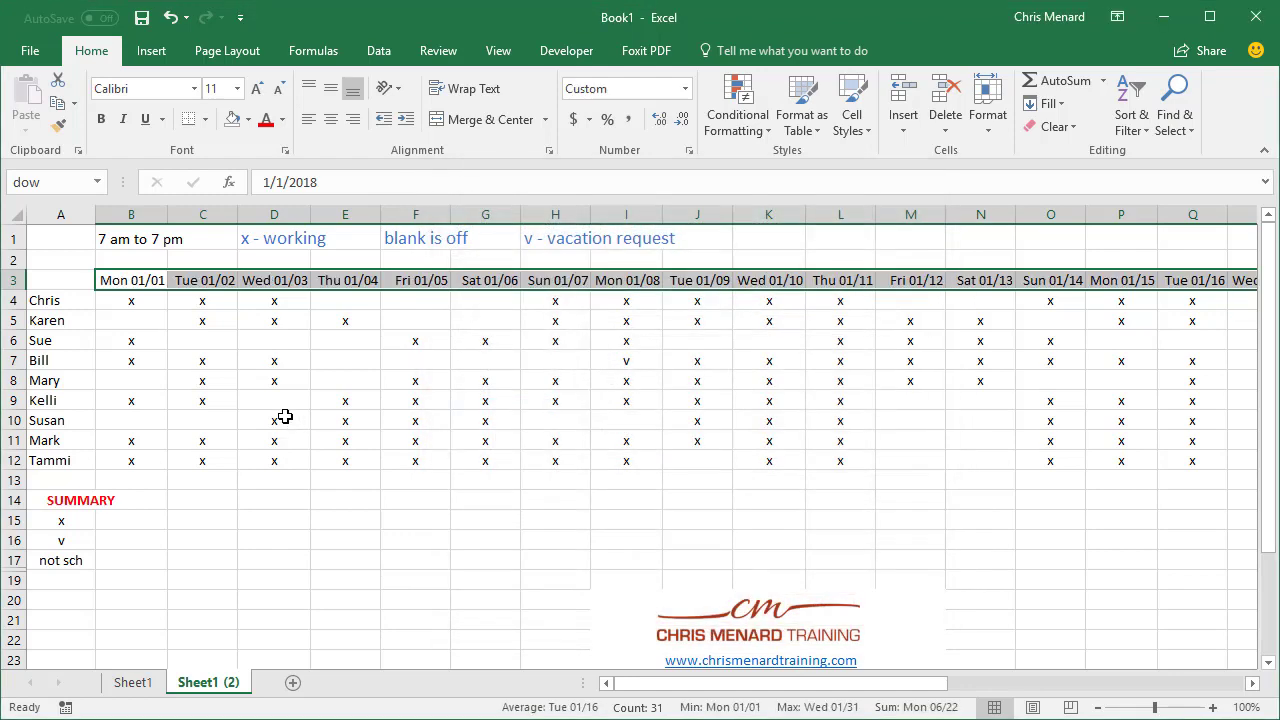
pyautogui.click(138, 304)
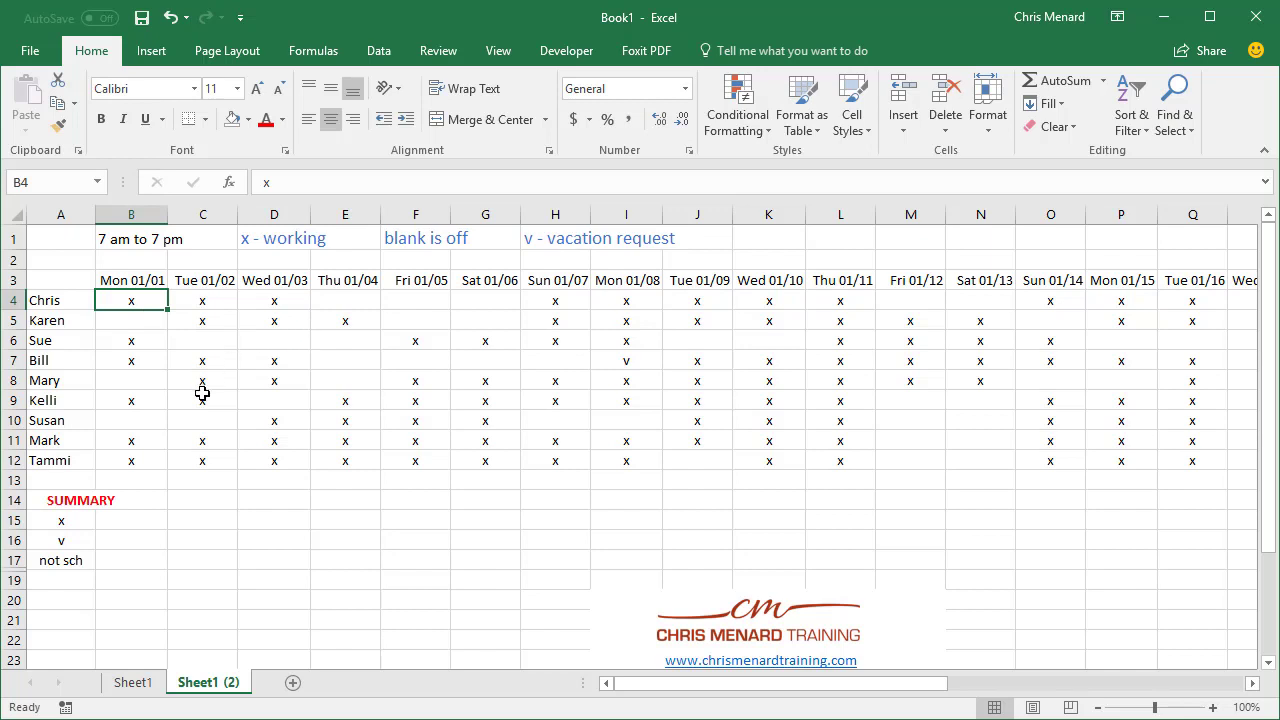
# - Enter =COUNTIF(B4:B12,A15) in B15, counting 6 x shifts for Mon 01/01
pyautogui.click(139, 280)
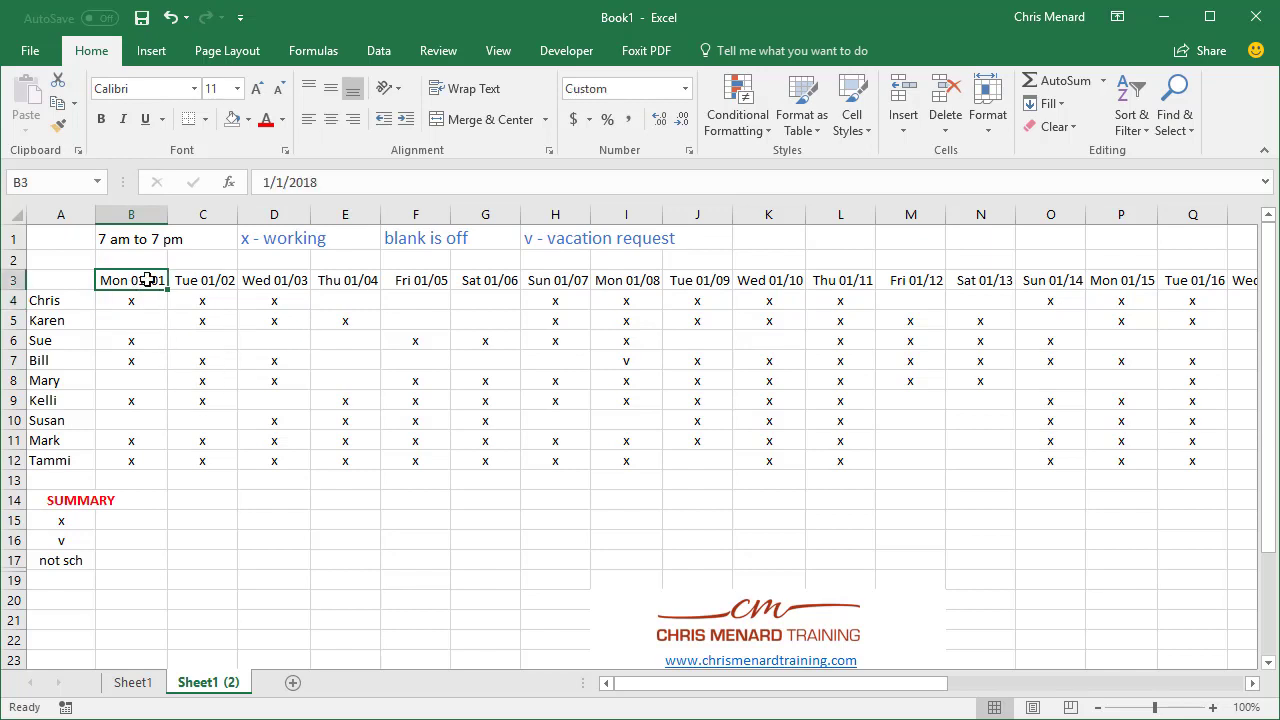
pyautogui.click(134, 522)
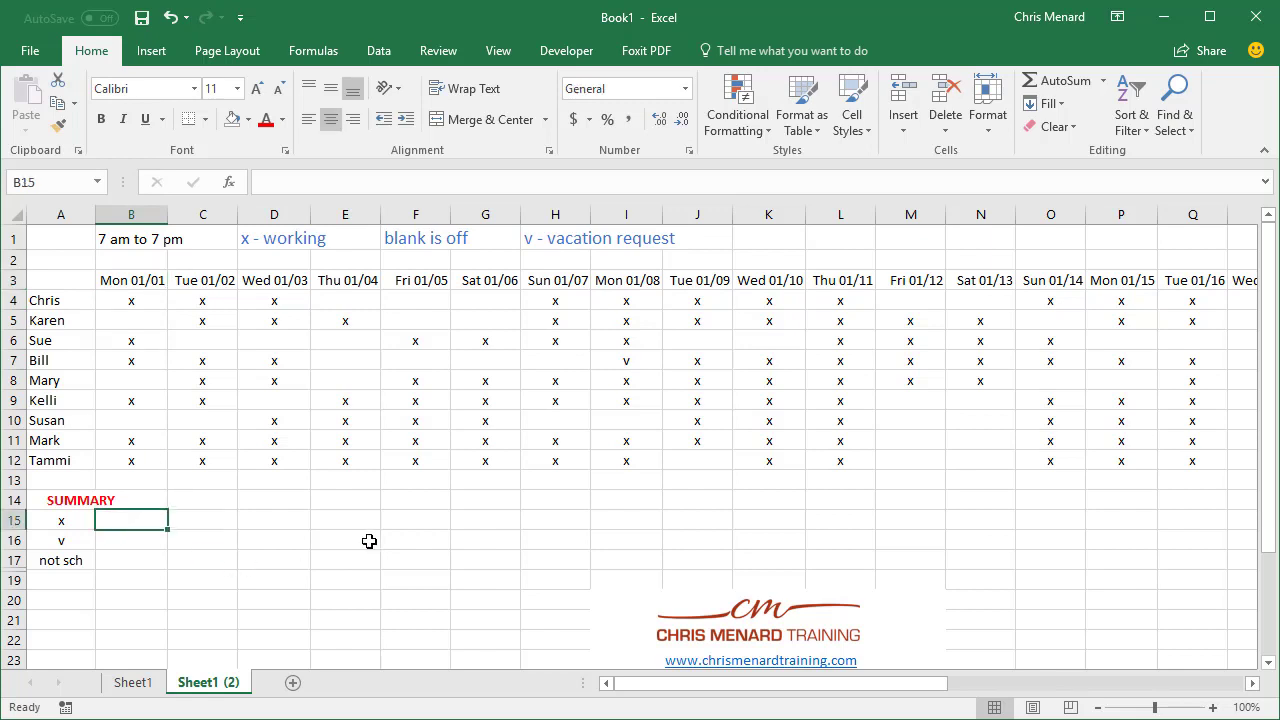
pyautogui.write('=countif')
pyautogui.press('Tab')
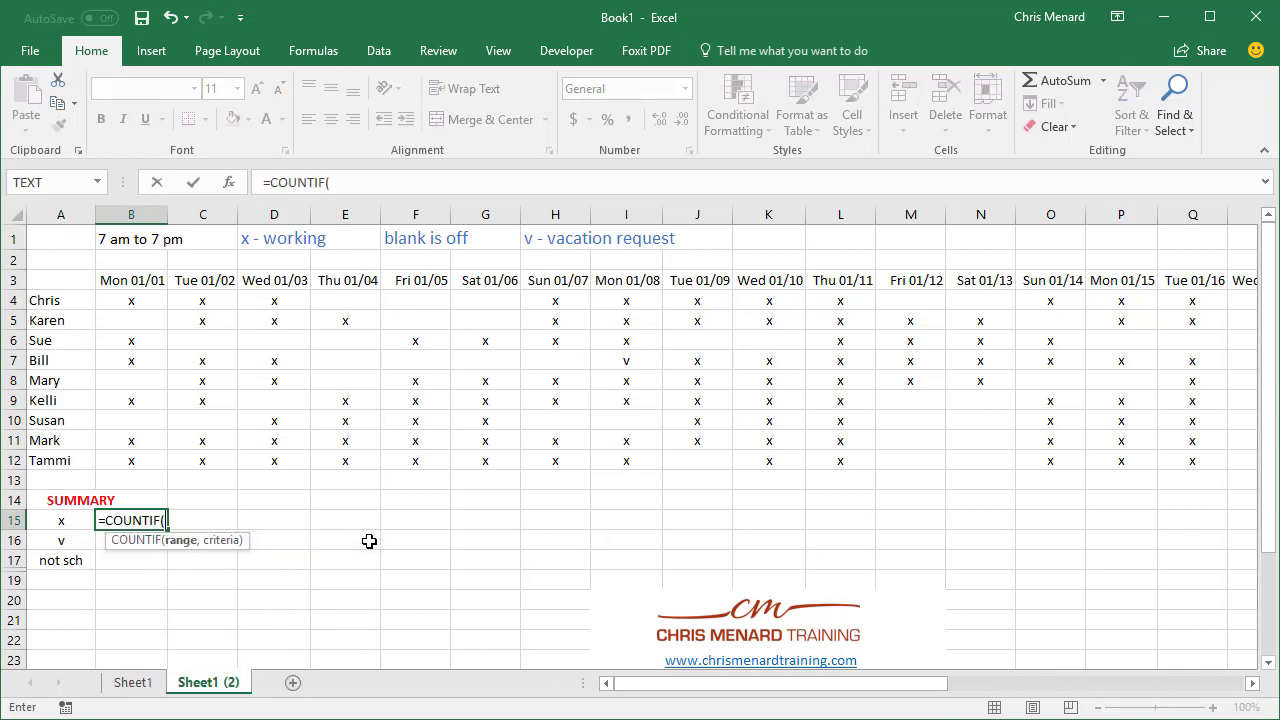
pyautogui.click(128, 302)
pyautogui.moveTo(128, 302); pyautogui.dragTo(124, 460)
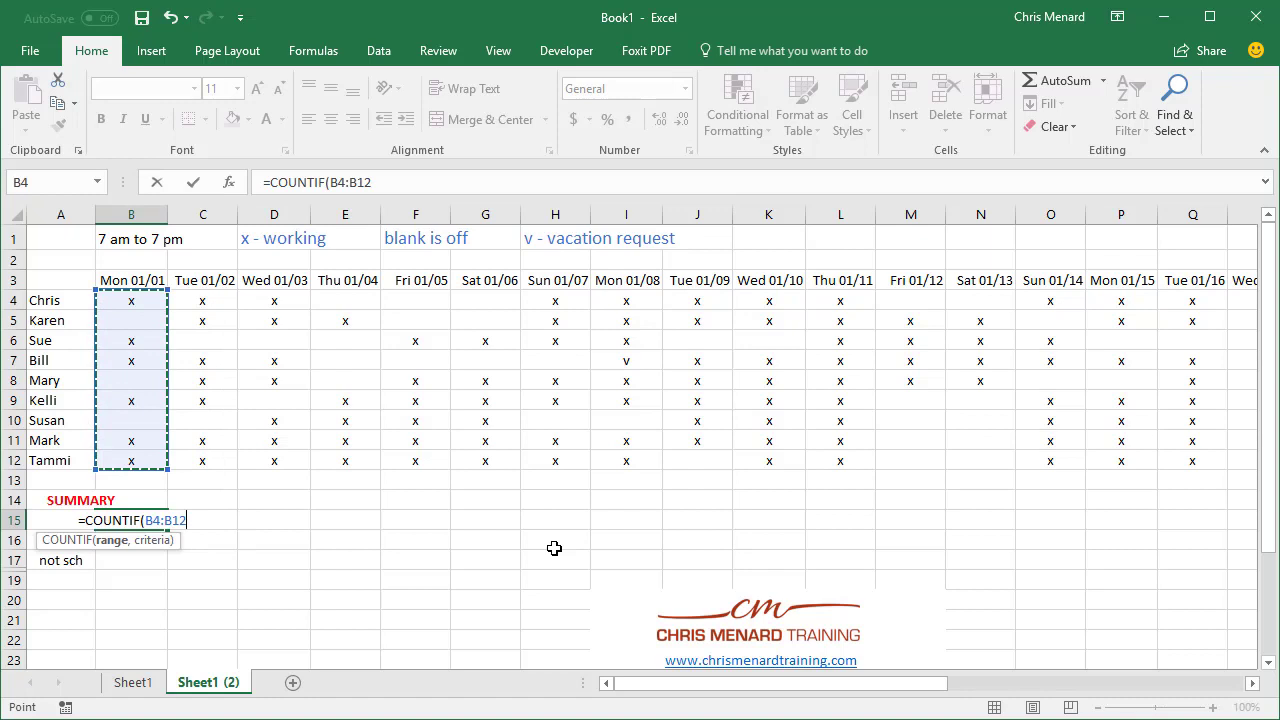
pyautogui.write(',')
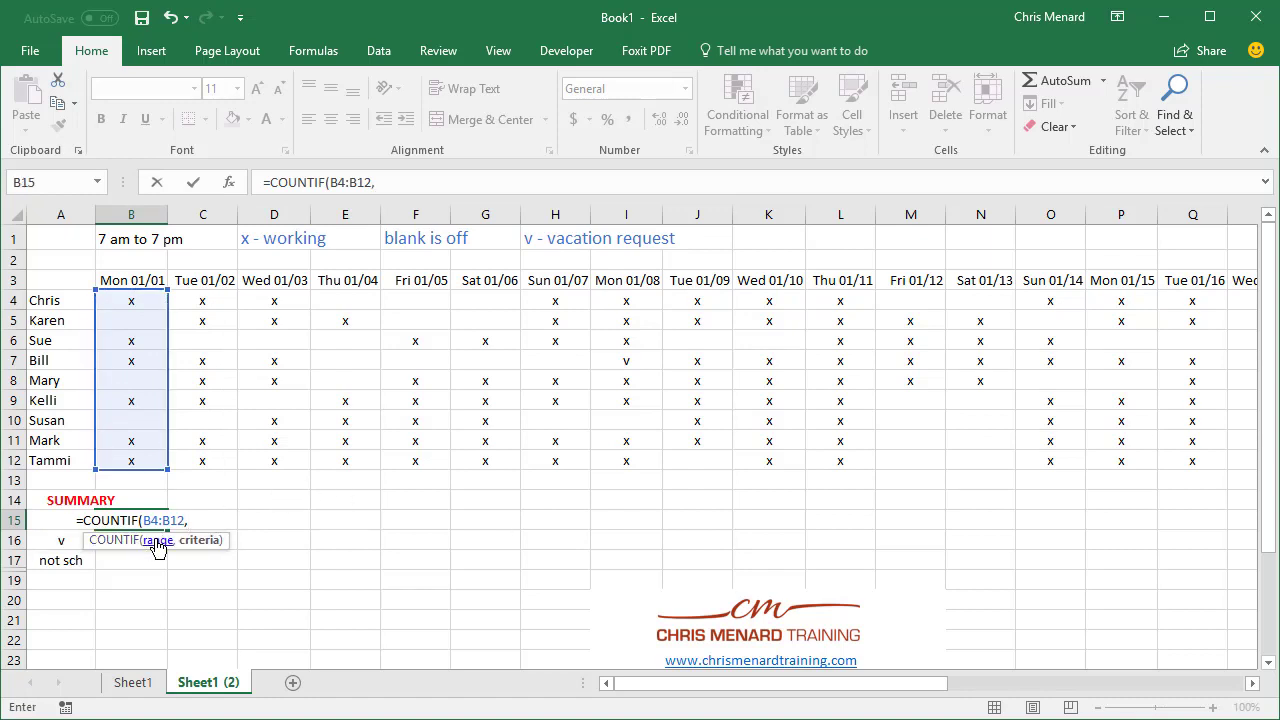
pyautogui.write('a15')
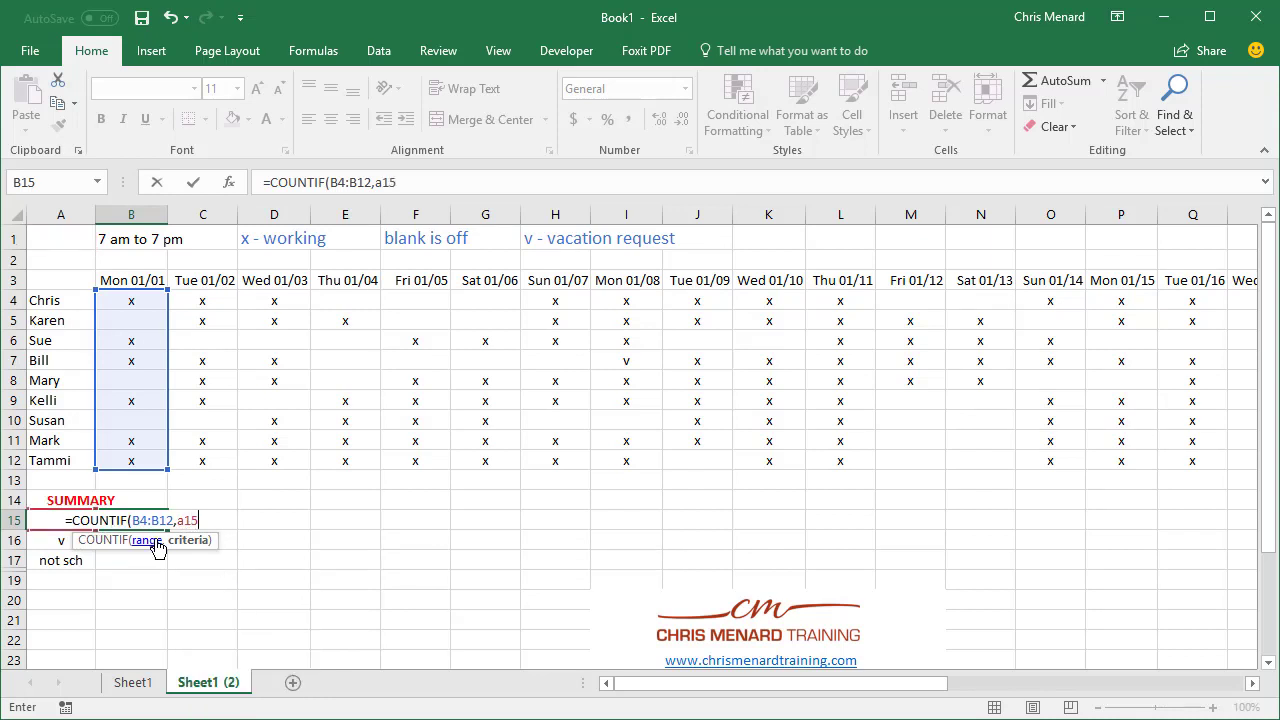
pyautogui.press('Return')
pyautogui.press('Up')
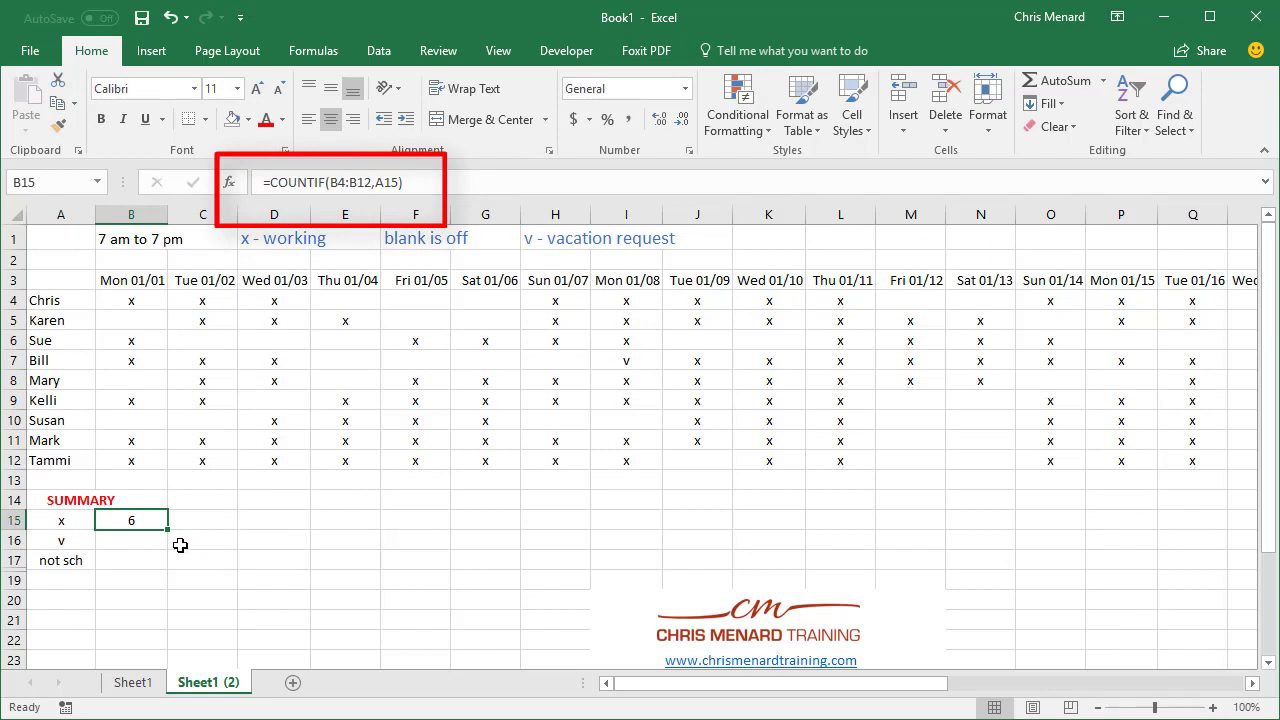
pyautogui.moveTo(170, 532); pyautogui.dragTo(317, 530)
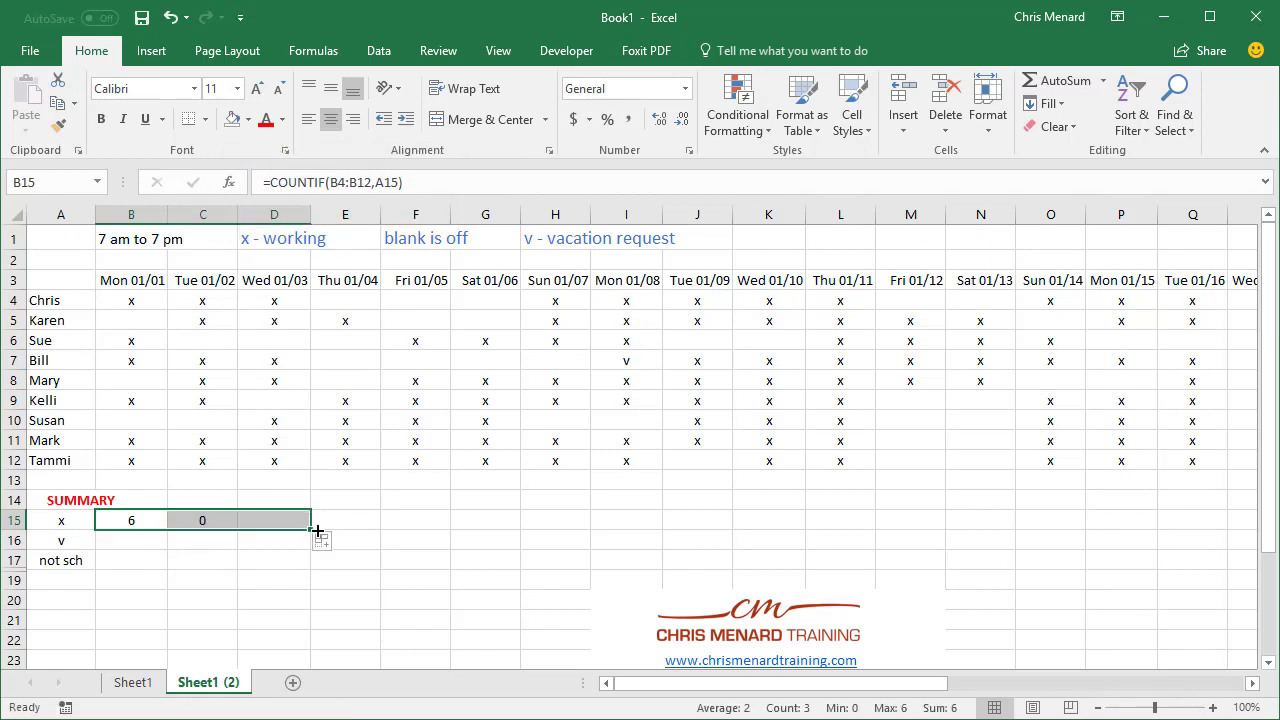
pyautogui.click(198, 524)
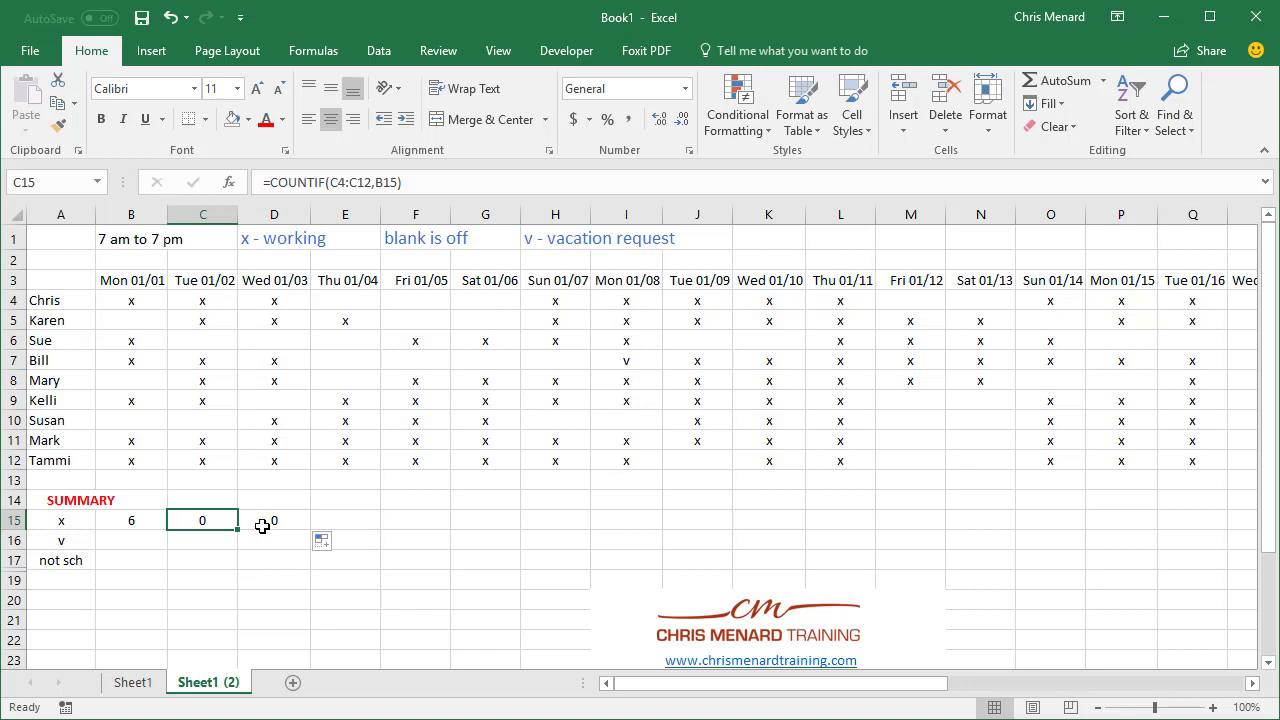
pyautogui.click(262, 521)
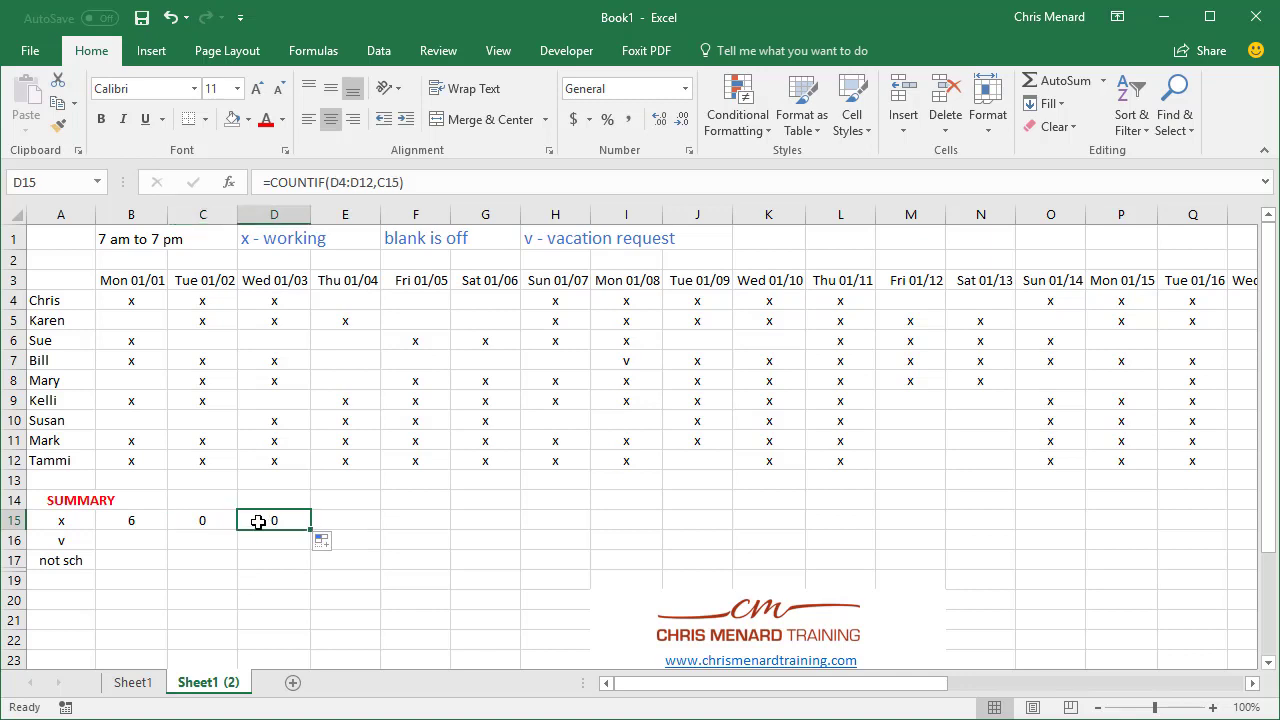
pyautogui.click(145, 521)
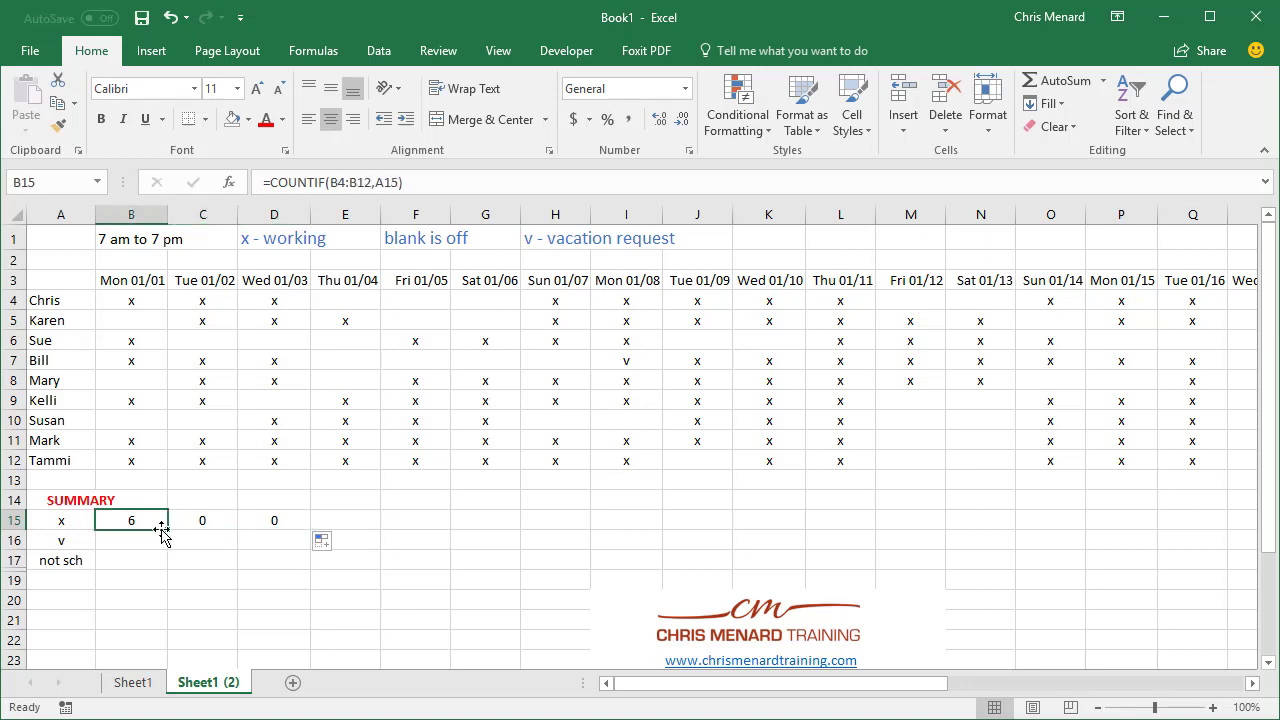
pyautogui.moveTo(167, 529); pyautogui.dragTo(168, 550)
pyautogui.click(148, 539)
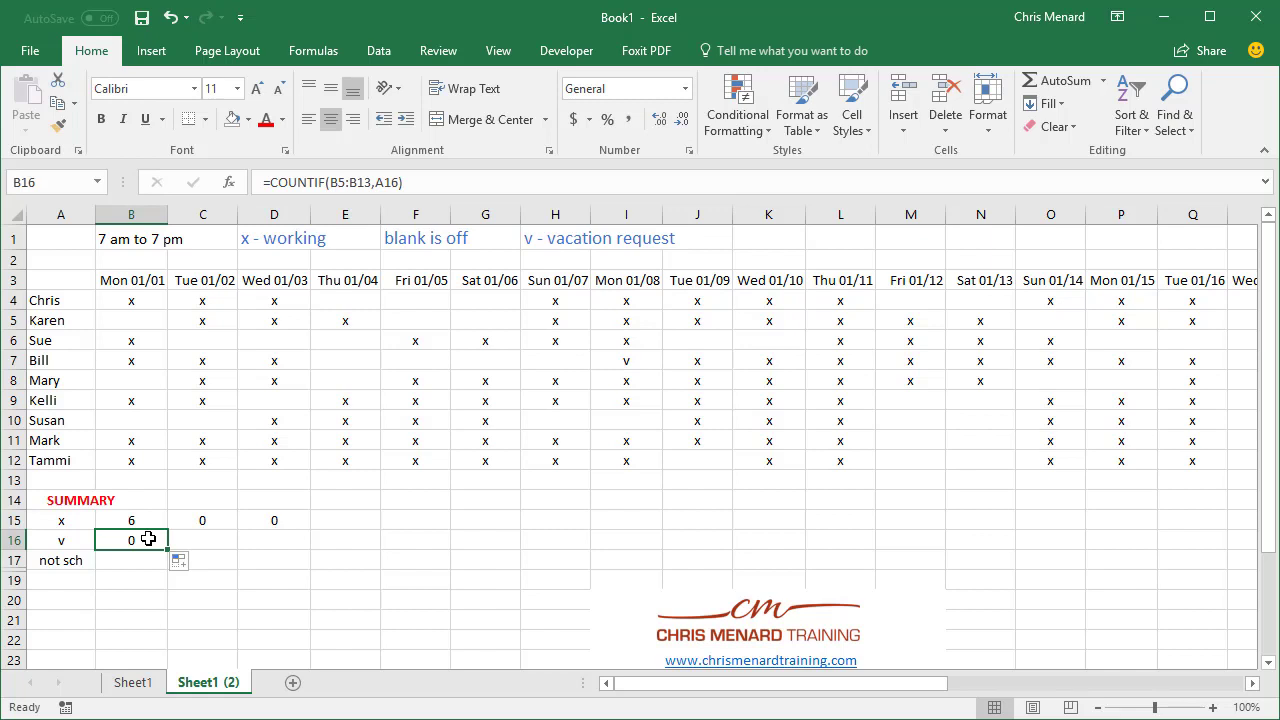
pyautogui.press('Delete')
pyautogui.moveTo(195, 520); pyautogui.dragTo(255, 518)
pyautogui.press('Delete')
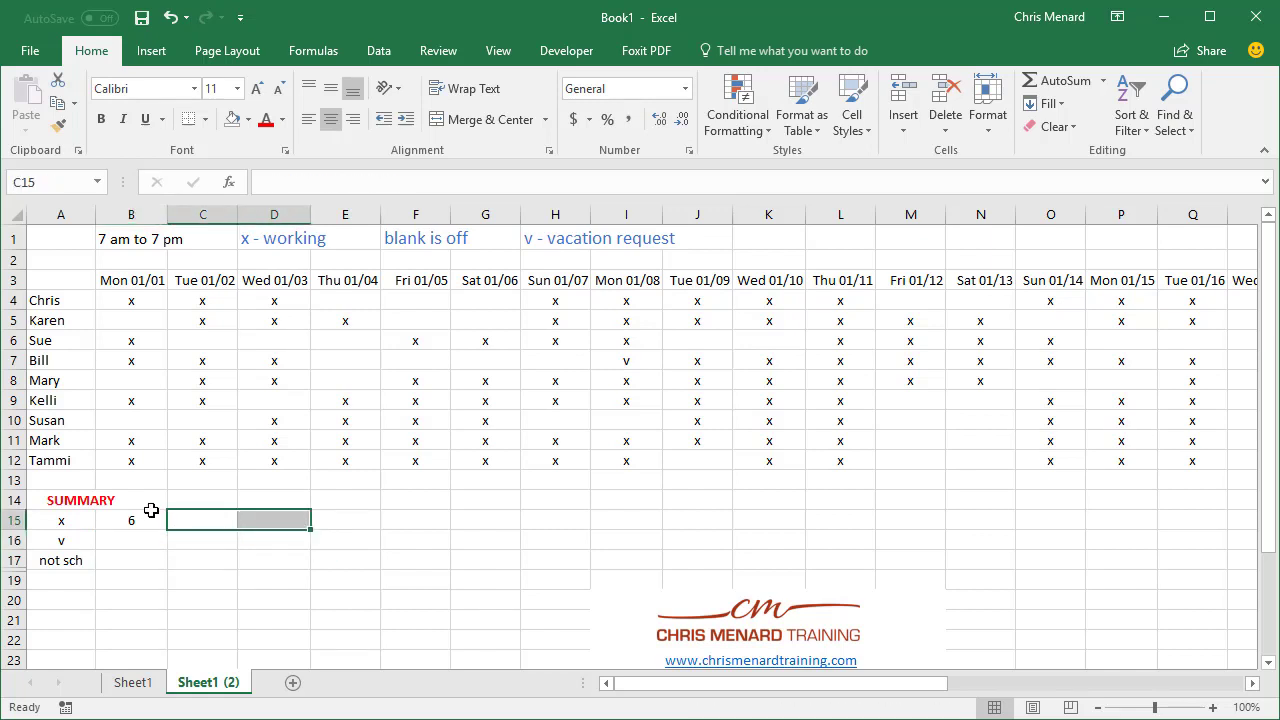
pyautogui.click(150, 505)
# - Change B15's formula to =COUNTIF(B$4:B$12,$A15) using F4 mixed references
pyautogui.click(152, 514)
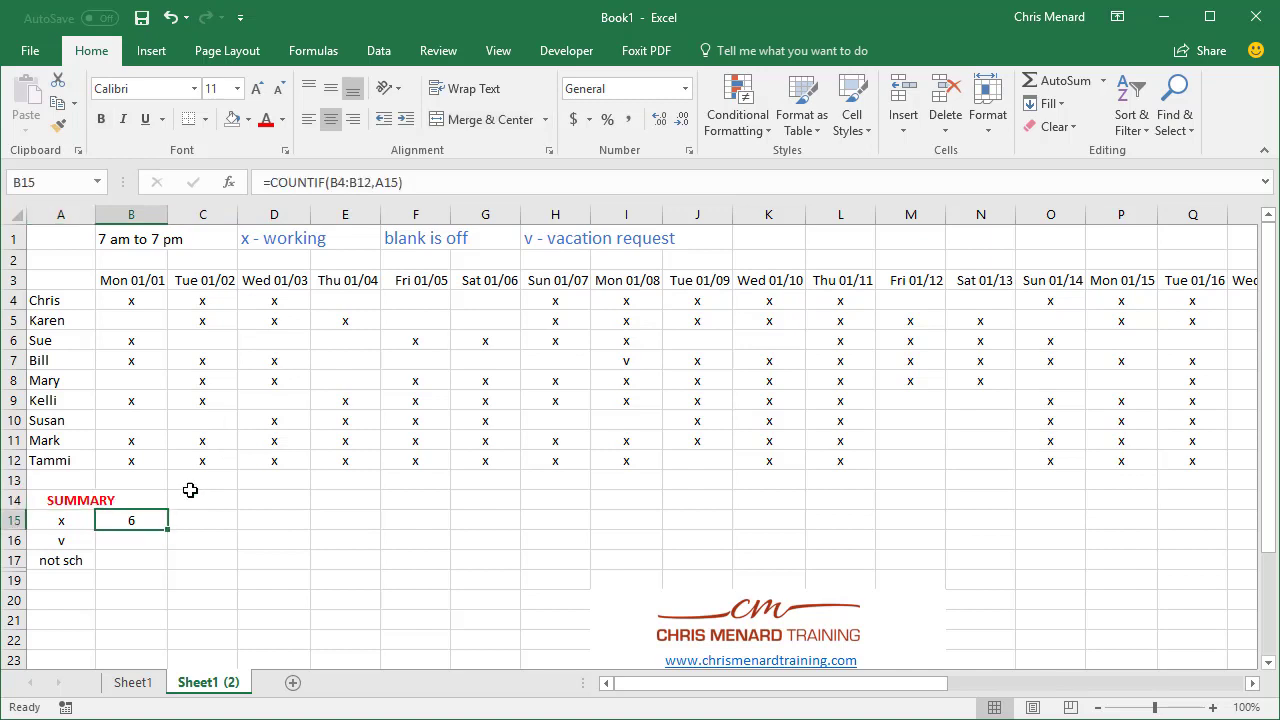
pyautogui.click(337, 182)
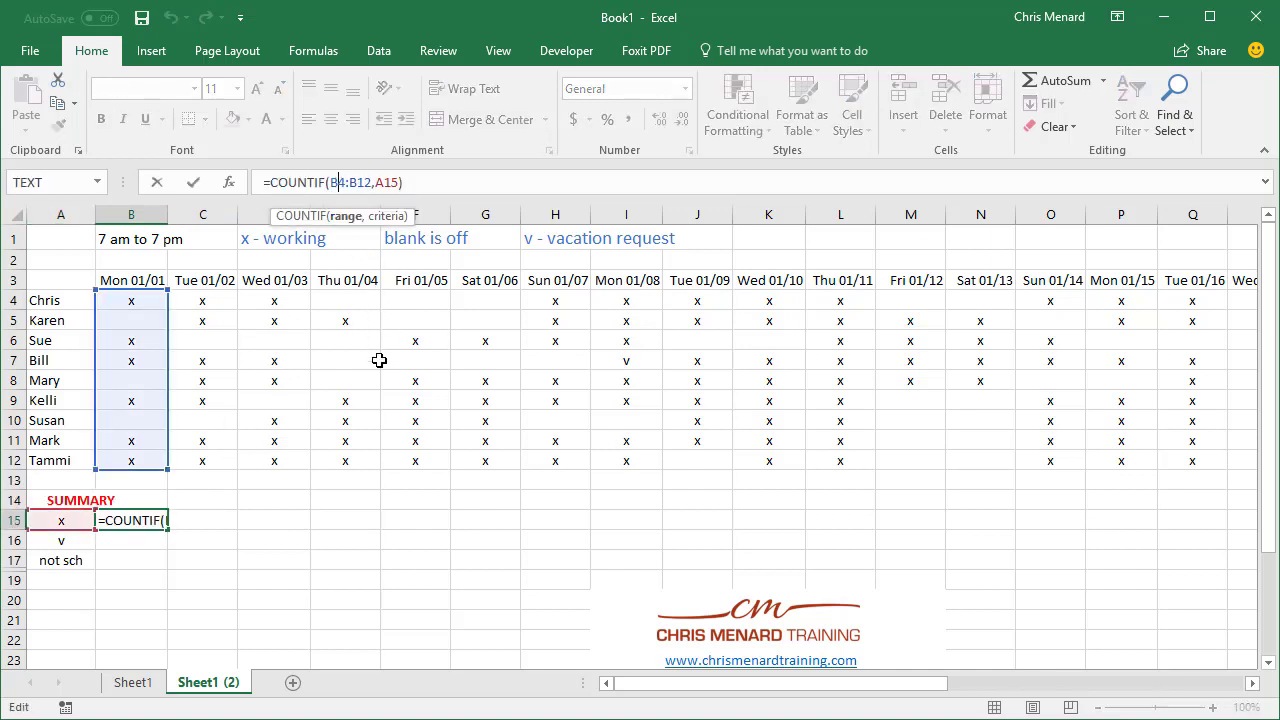
pyautogui.press('F4')
pyautogui.press('F4')
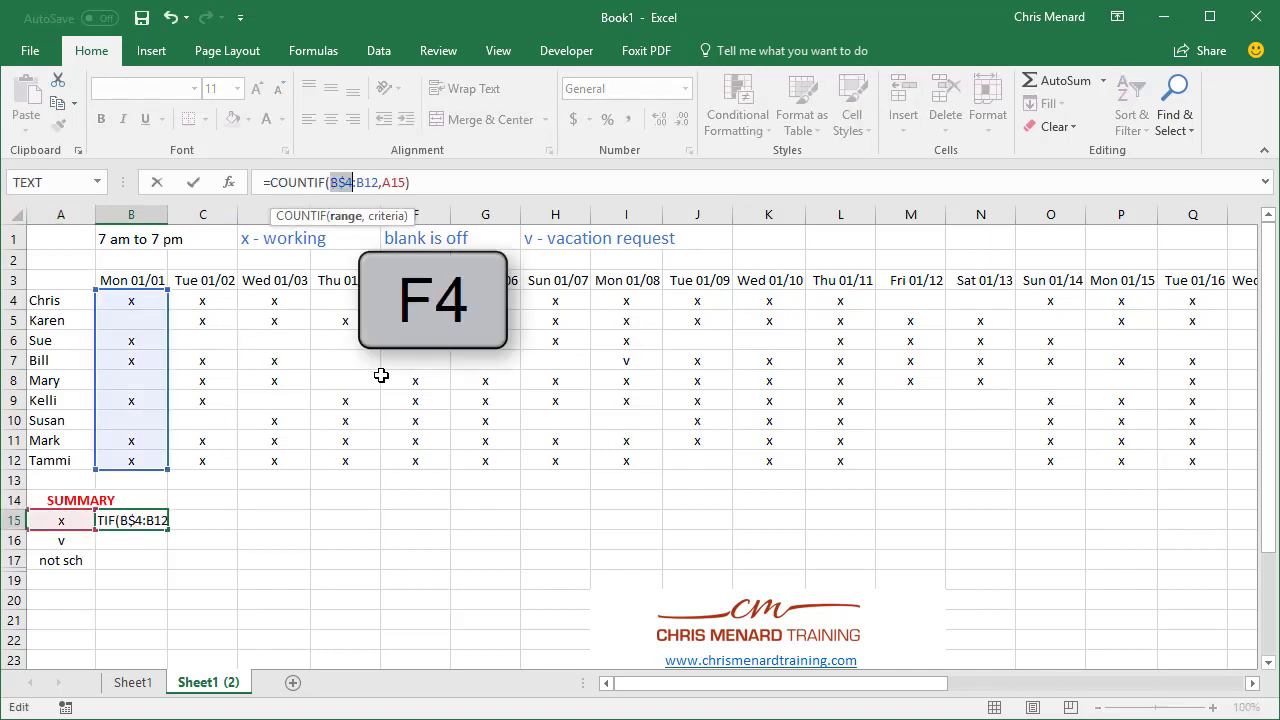
pyautogui.click(364, 182)
pyautogui.press('F4')
pyautogui.press('F4')
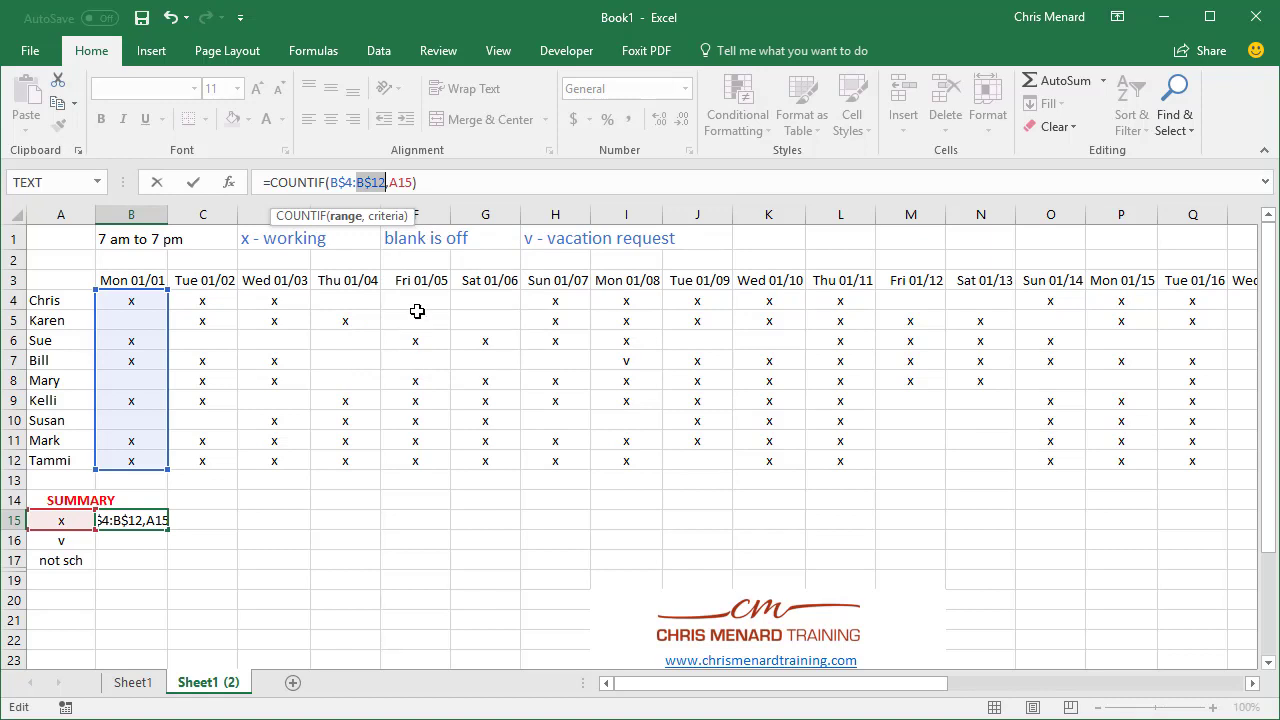
pyautogui.click(404, 187)
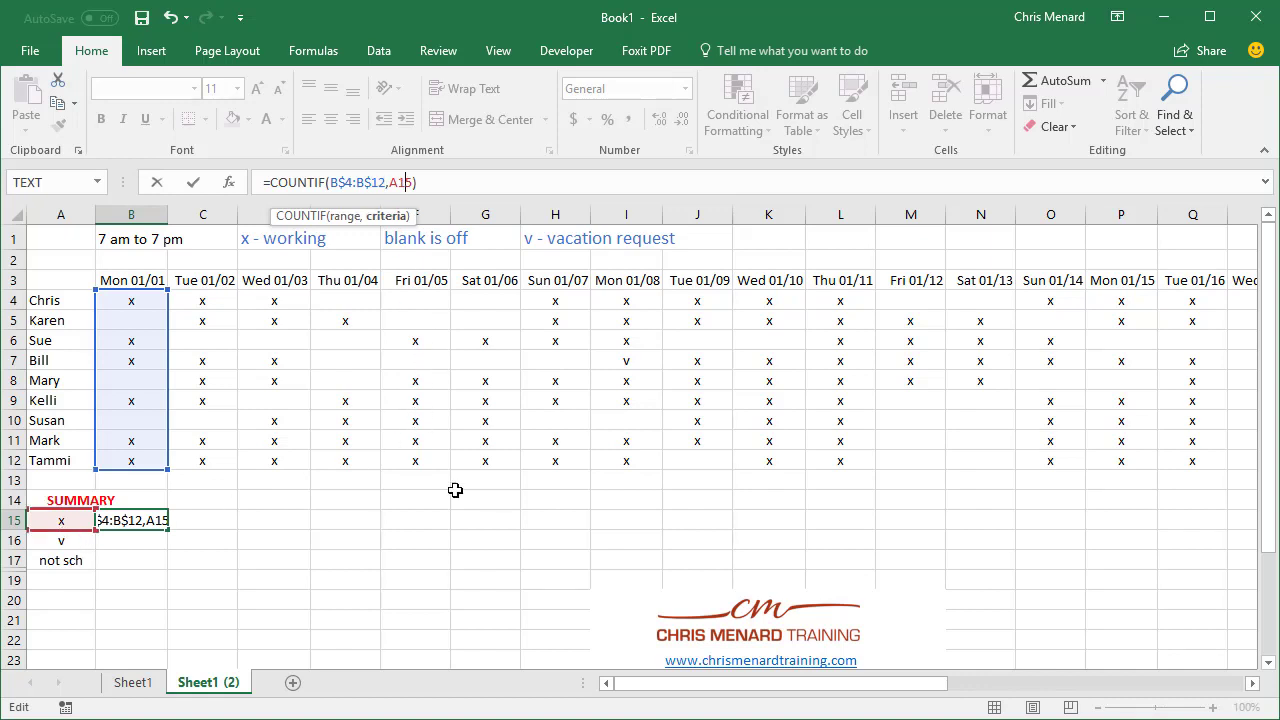
pyautogui.press('F4')
pyautogui.press('F4')
pyautogui.press('F4')
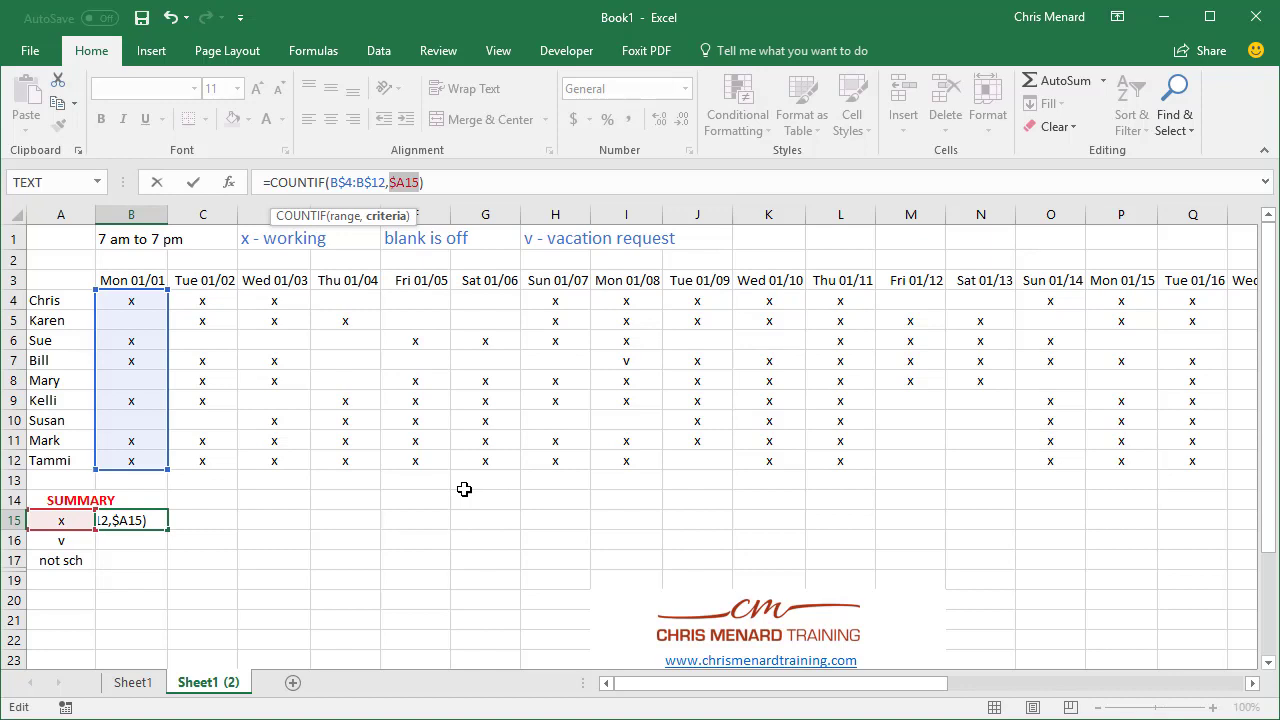
pyautogui.press('Return')
pyautogui.press('Up')
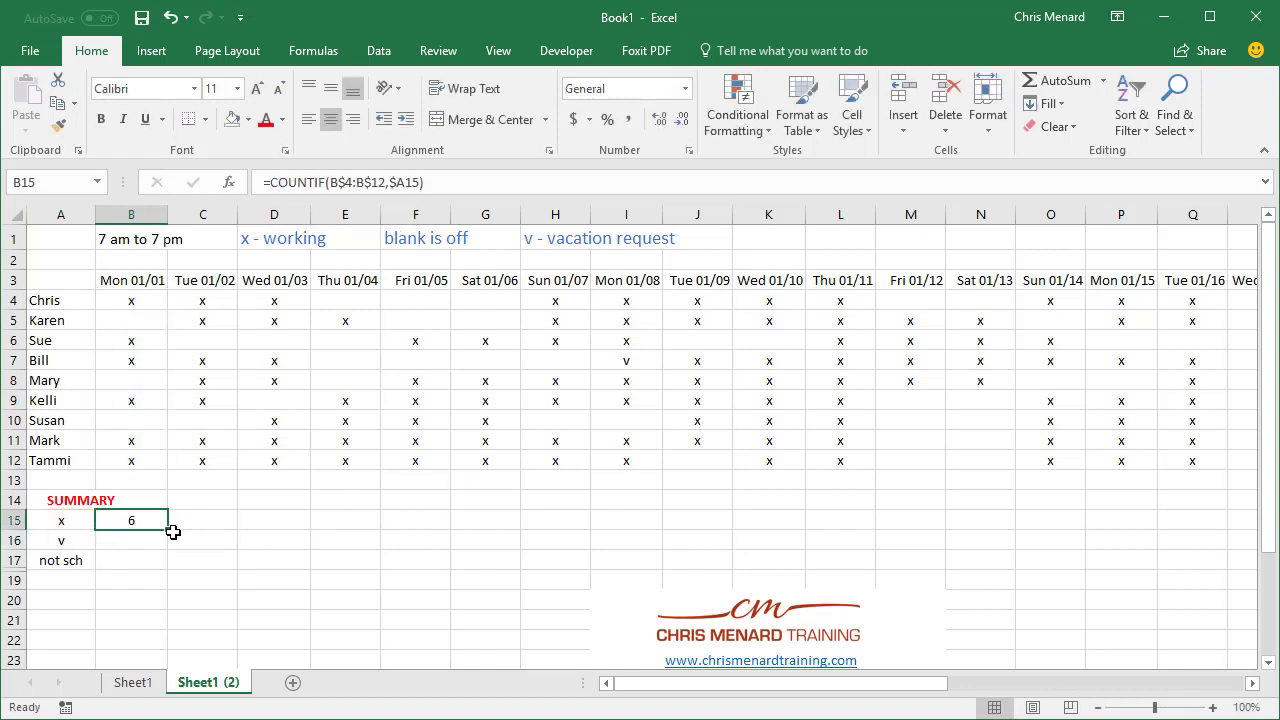
# - Copy B15's COUNTIF formula across to D15 and down to row 16
pyautogui.moveTo(169, 530); pyautogui.dragTo(290, 545)
pyautogui.click(218, 522)
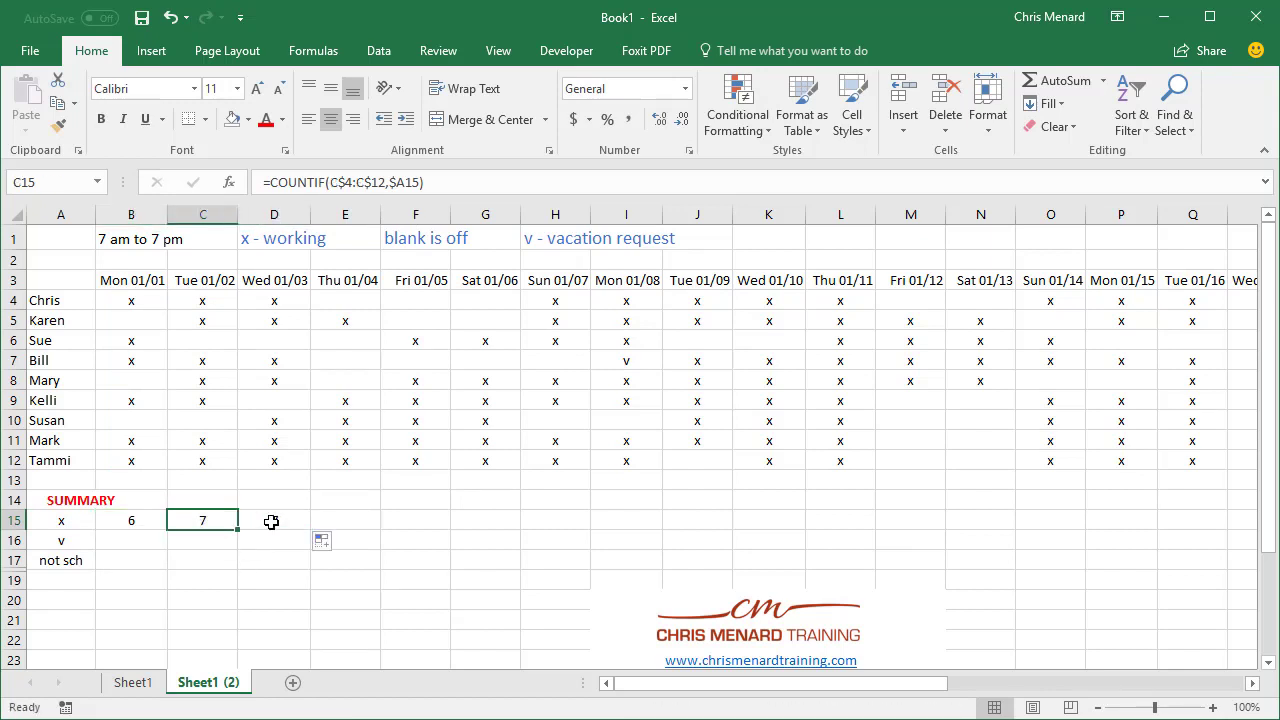
pyautogui.click(272, 521)
pyautogui.moveTo(163, 520); pyautogui.dragTo(314, 550)
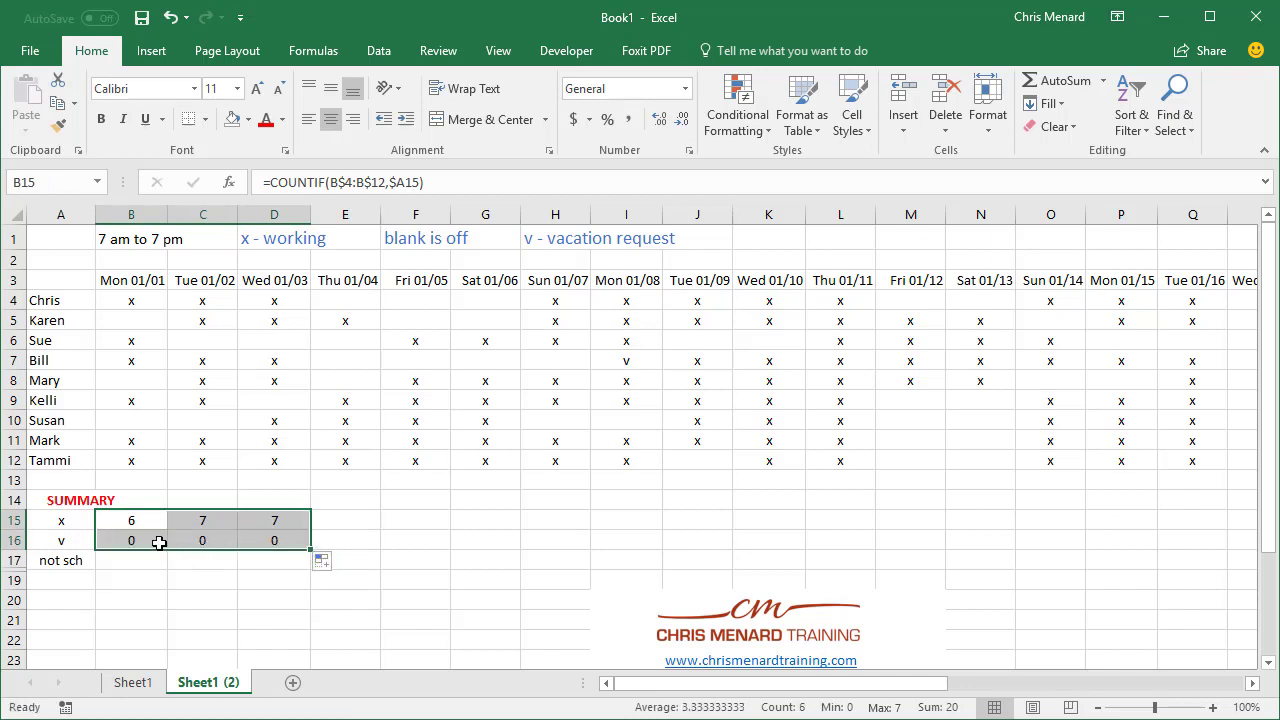
pyautogui.click(148, 540)
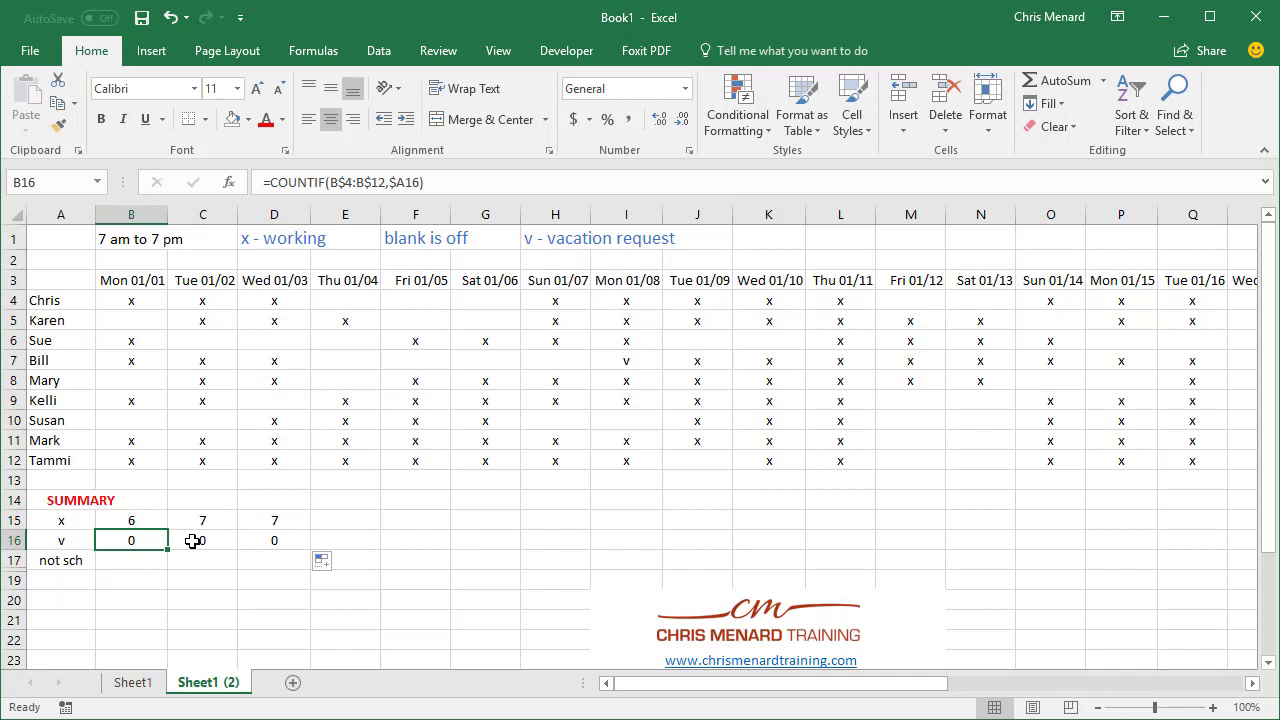
pyautogui.click(192, 540)
pyautogui.click(246, 543)
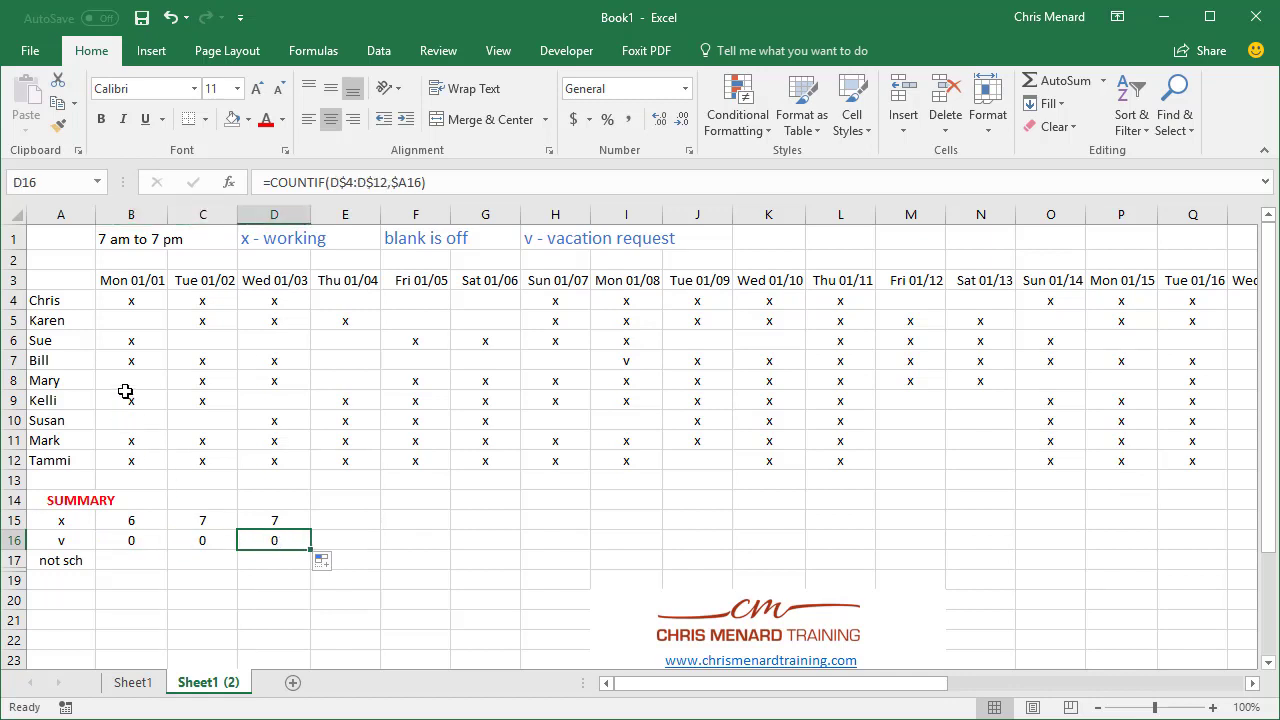
# - Test the v count by entering v in B10, B8 and B5, then undo the entries
pyautogui.click(137, 426)
pyautogui.write('v')
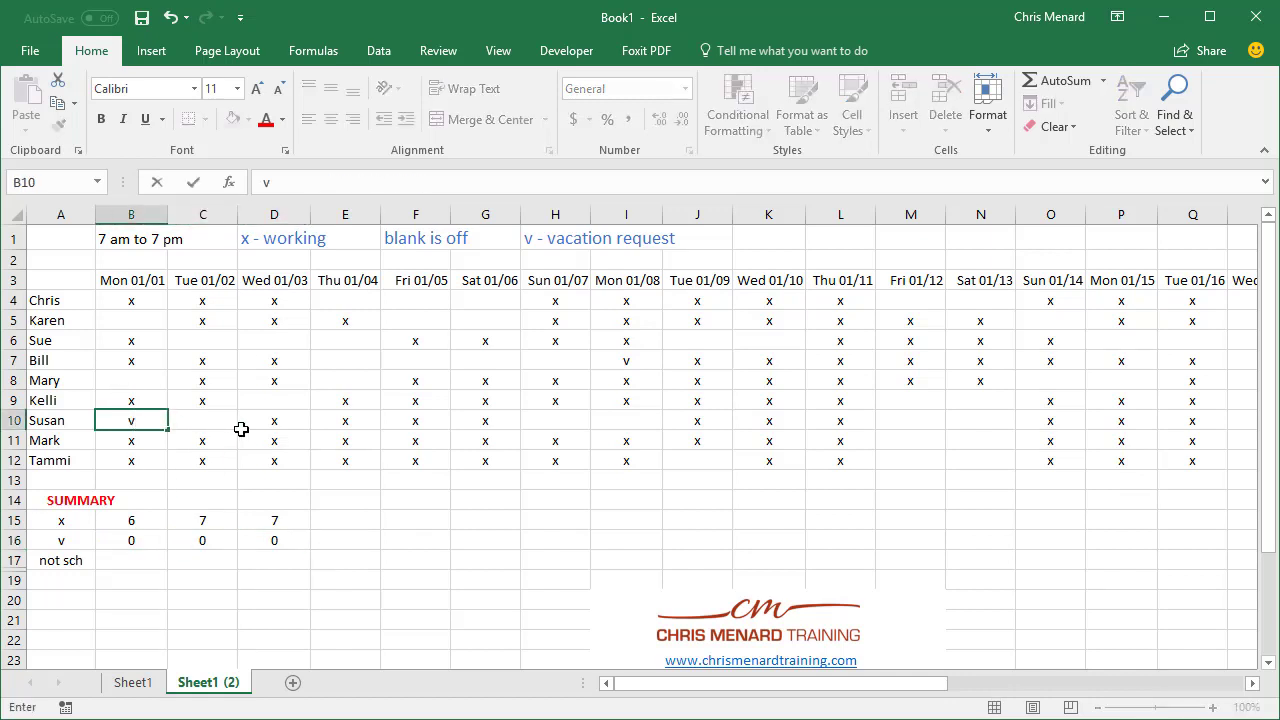
pyautogui.press('Up')
pyautogui.press('Up')
pyautogui.write('v')
pyautogui.hotkey('ctrl', 'Return')
pyautogui.press('Down')
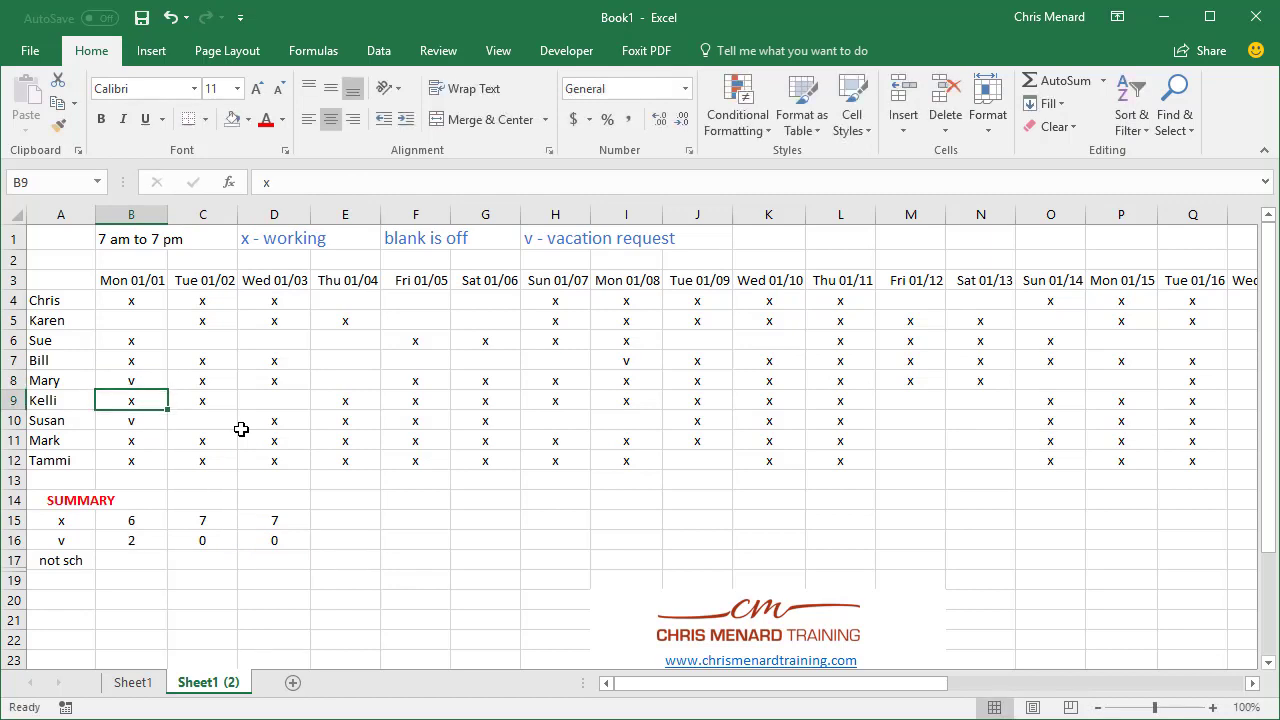
pyautogui.press('Up')
pyautogui.press('Up')
pyautogui.press('Up')
pyautogui.press('Up')
pyautogui.write('v')
pyautogui.press('Return')
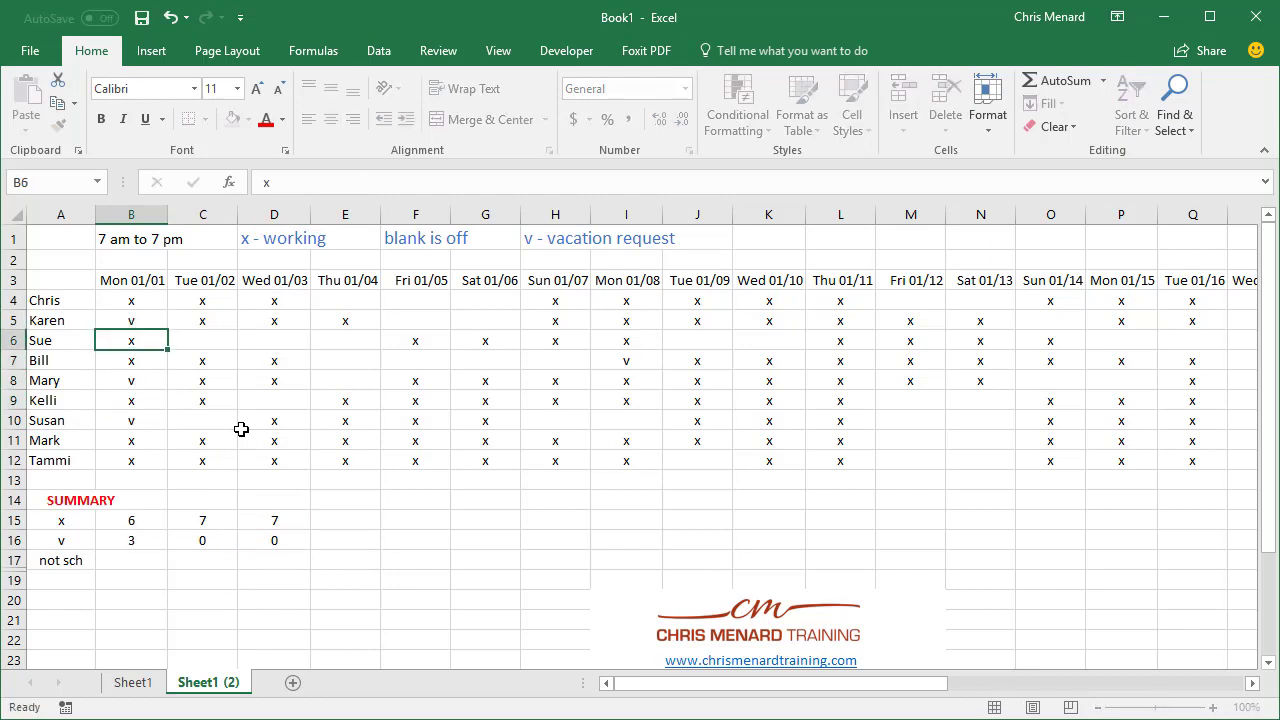
pyautogui.hotkey('ctrl', 'z')
pyautogui.hotkey('ctrl', 'z')
pyautogui.hotkey('ctrl', 'z')
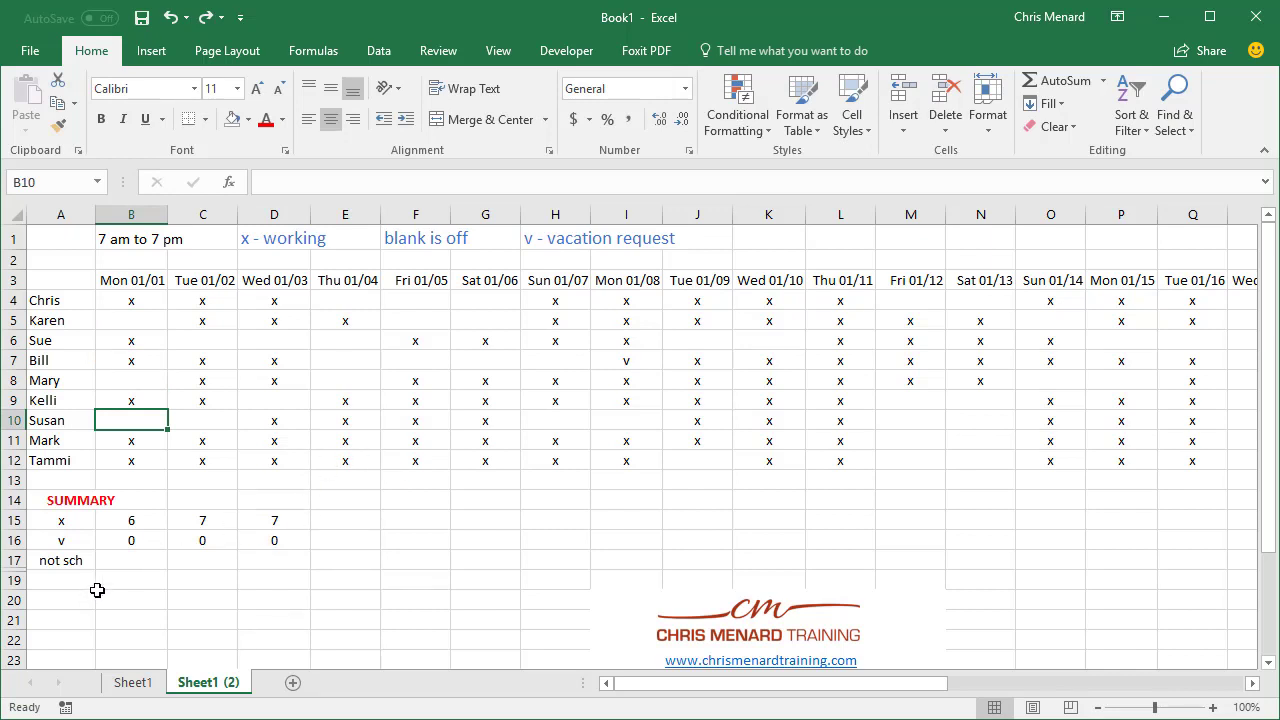
# - Enter =COUNTBLANK(B4:B12) in B17, counting 3 unscheduled shifts for Mon 01/01
pyautogui.click(126, 562)
pyautogui.write('=counti')
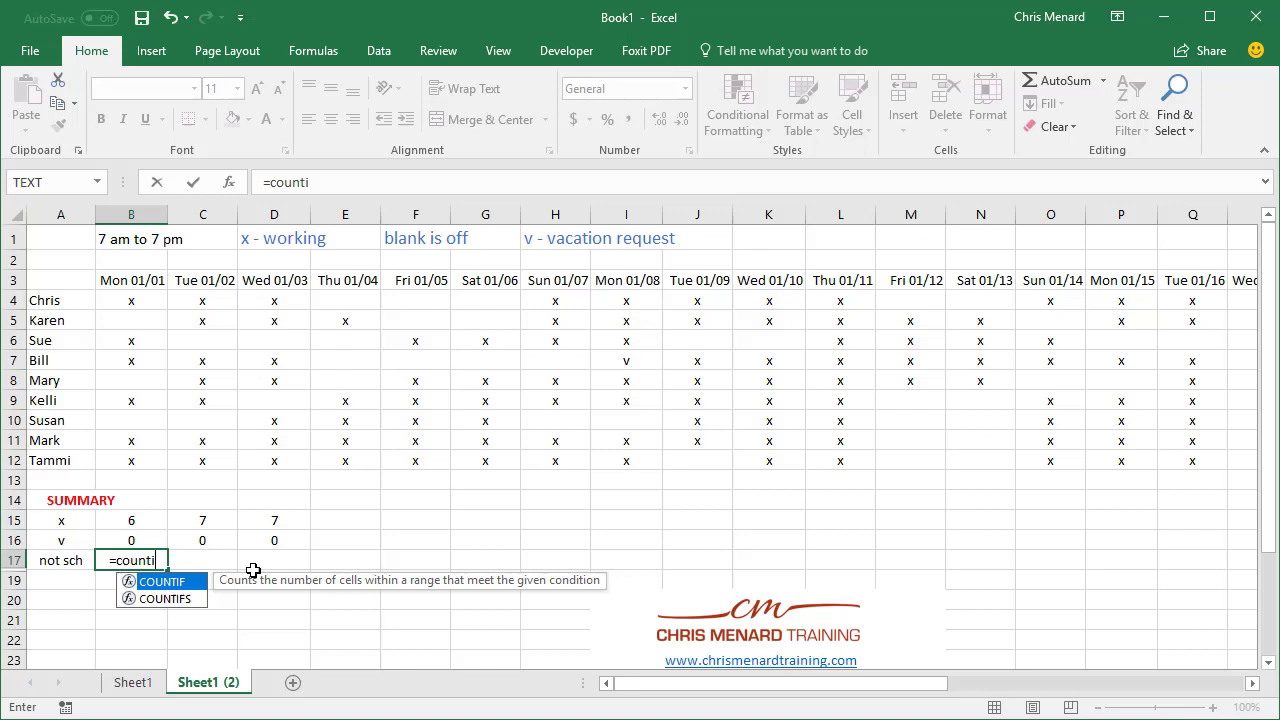
pyautogui.press('BackSpace')
pyautogui.write('blank')
pyautogui.press('Tab')
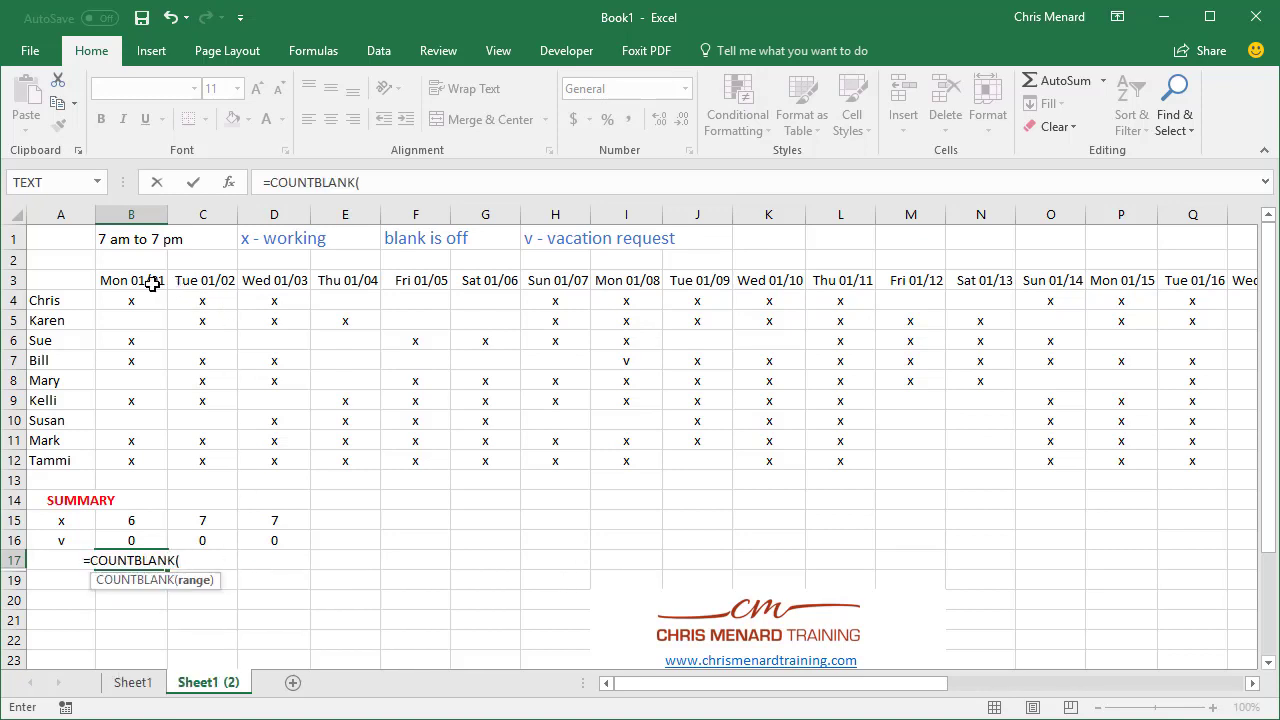
pyautogui.moveTo(135, 298); pyautogui.dragTo(140, 458)
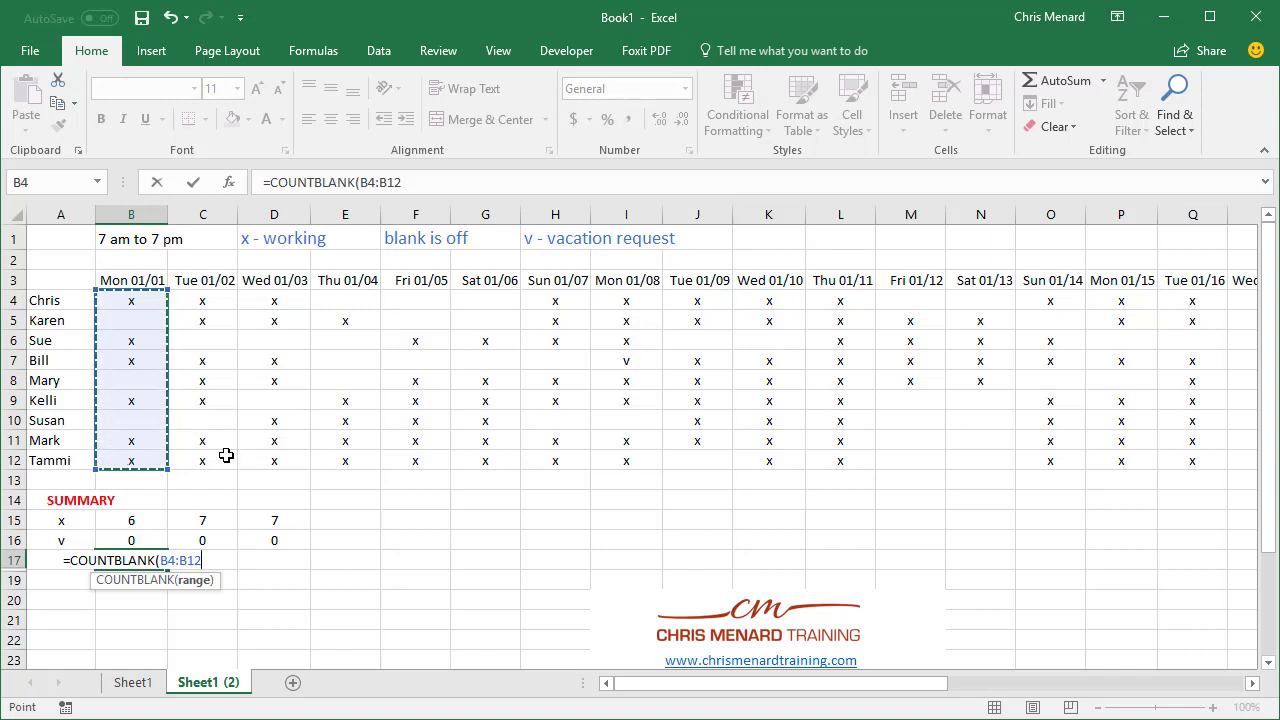
pyautogui.hotkey('ctrl', 'Return')
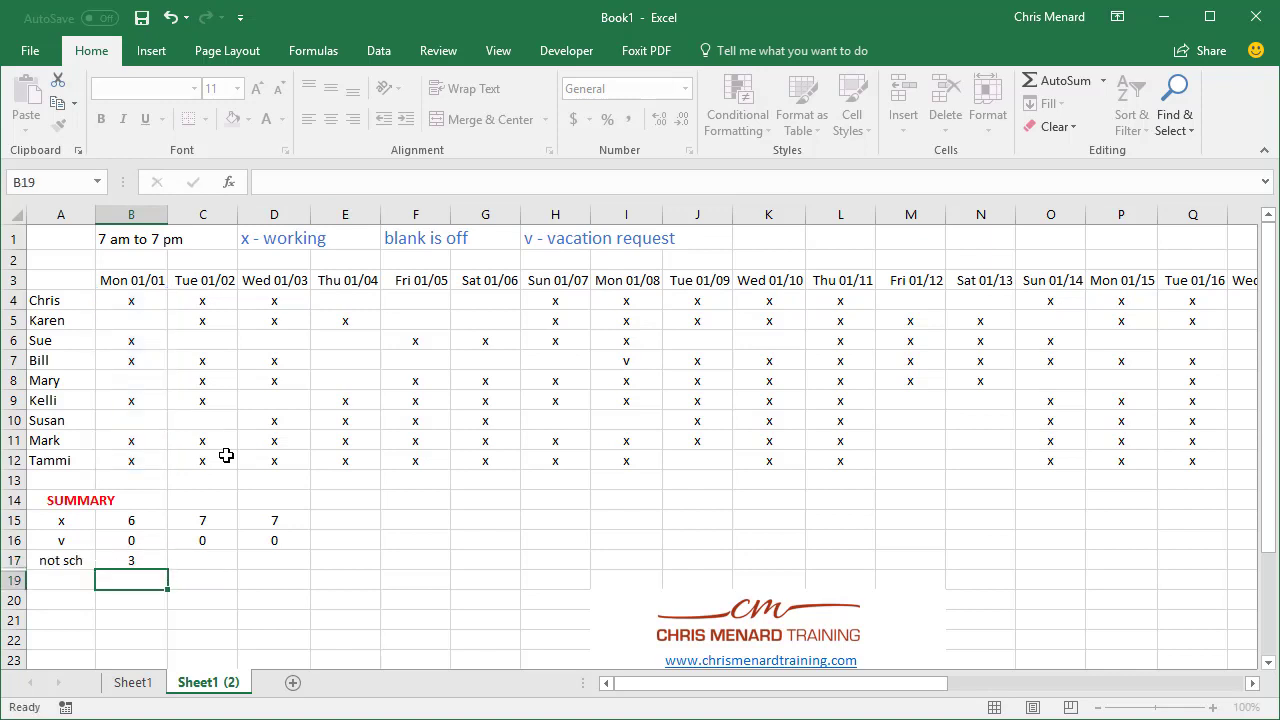
# - Copy the COUNTBLANK formula across to D17, giving 2 and 2, then select B4:B12
pyautogui.moveTo(166, 572); pyautogui.dragTo(300, 570)
pyautogui.click(212, 565)
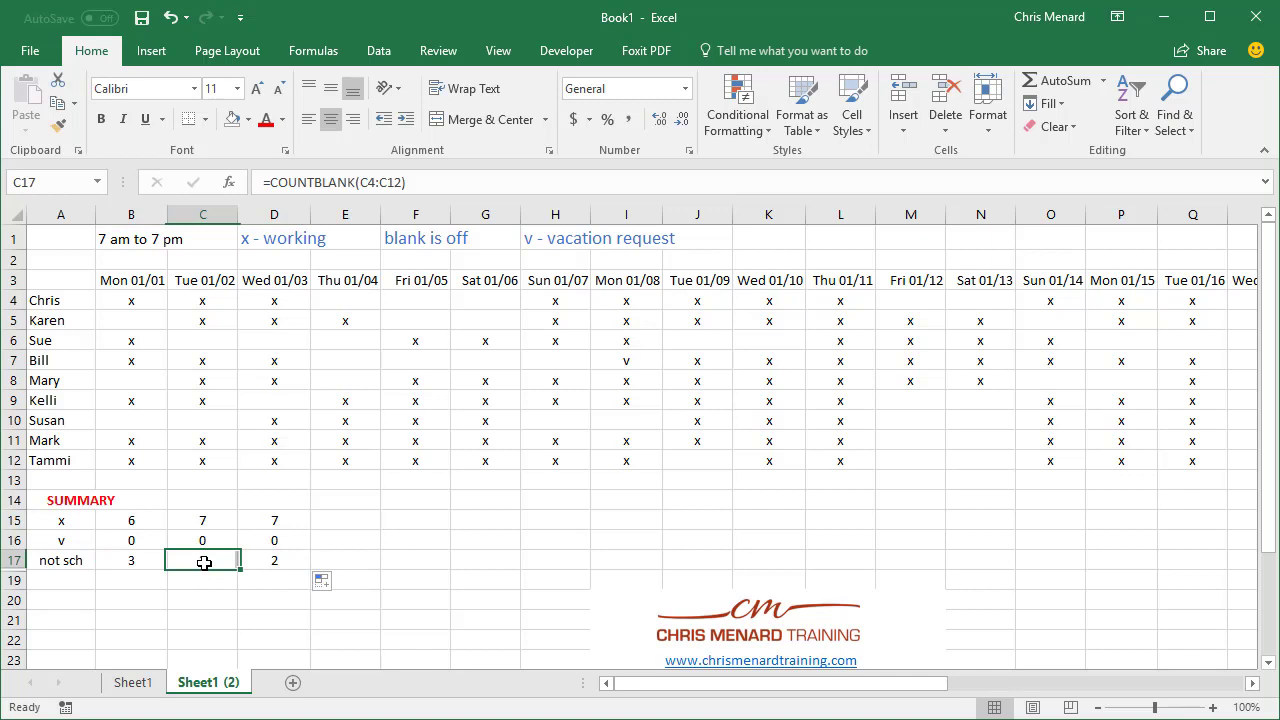
pyautogui.click(270, 563)
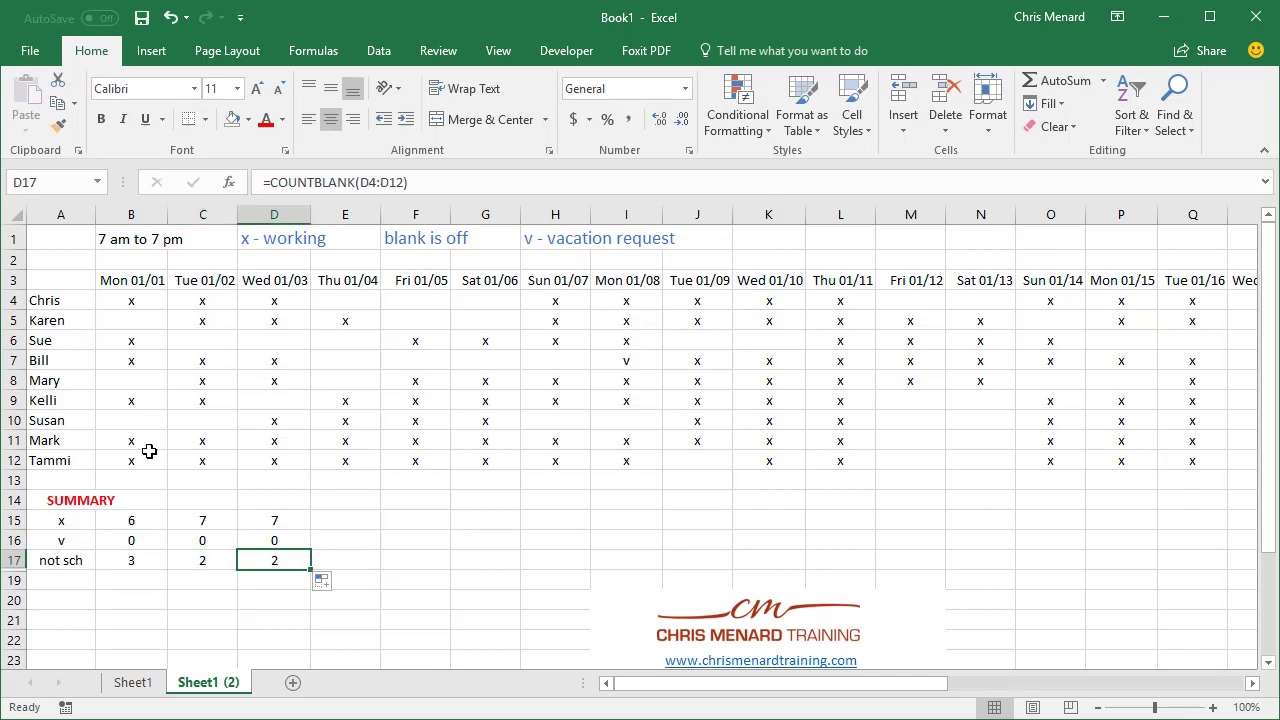
pyautogui.moveTo(148, 451); pyautogui.dragTo(158, 300)
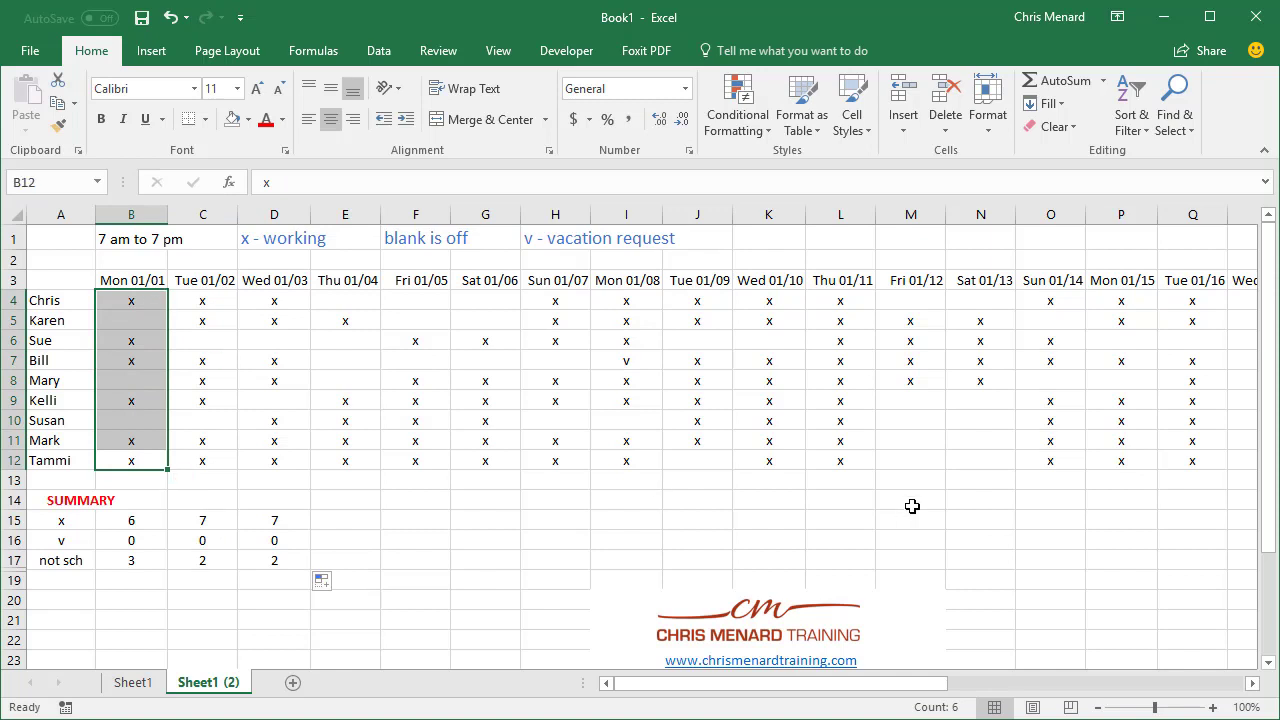
# - Clear and restore Monday's marks as a test, then fill B15:B17 right through column AF
pyautogui.press('Delete')
pyautogui.hotkey('ctrl', 'z')
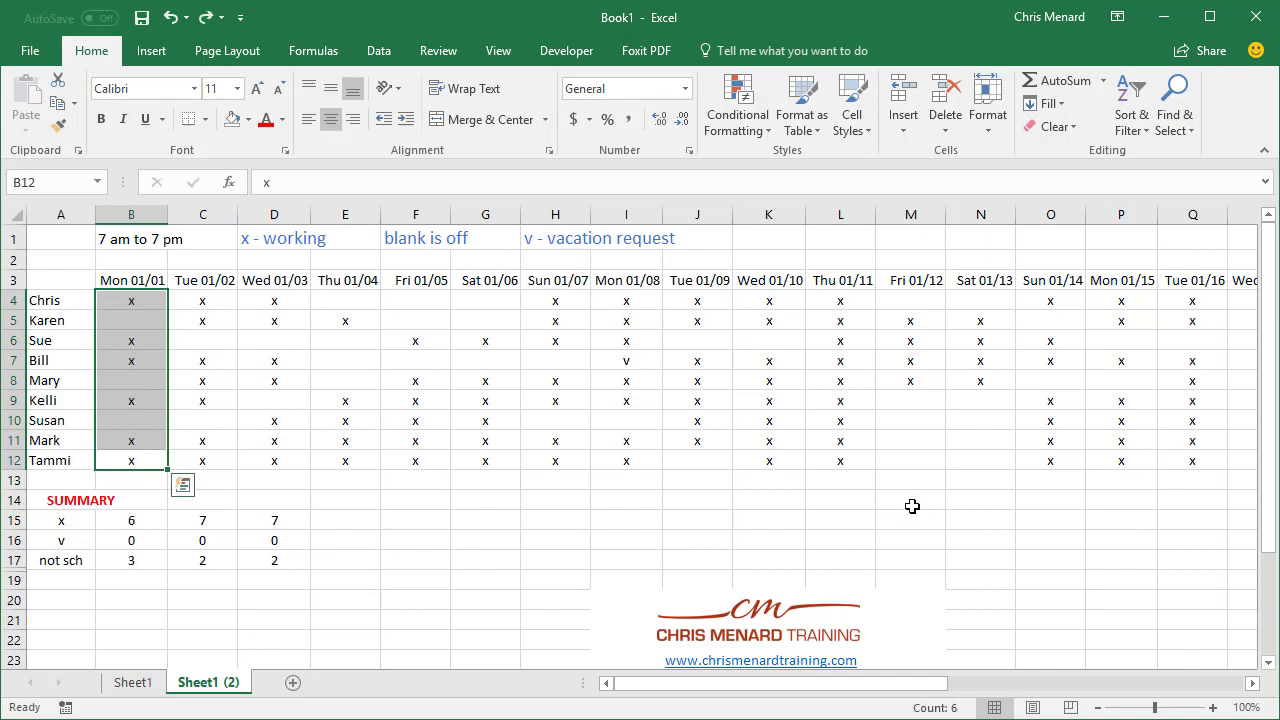
pyautogui.click(182, 560)
pyautogui.moveTo(143, 518); pyautogui.dragTo(1071, 551)
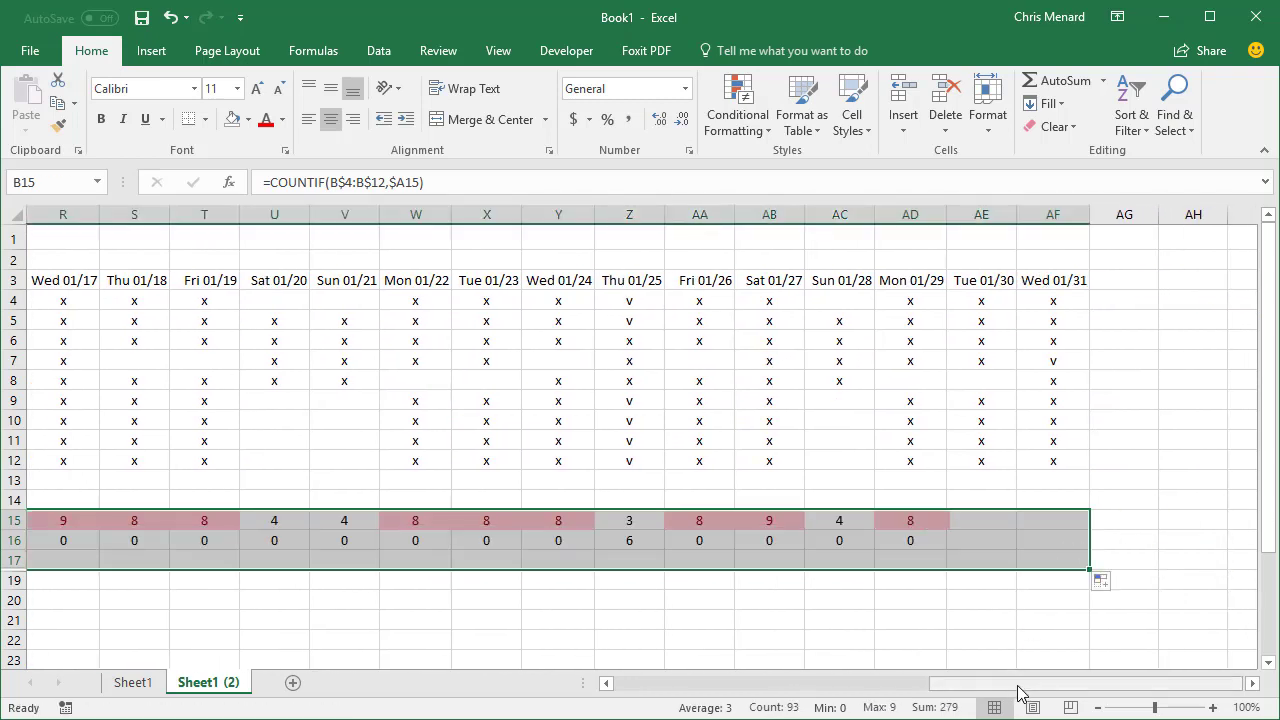
pyautogui.moveTo(1024, 690); pyautogui.dragTo(449, 690)
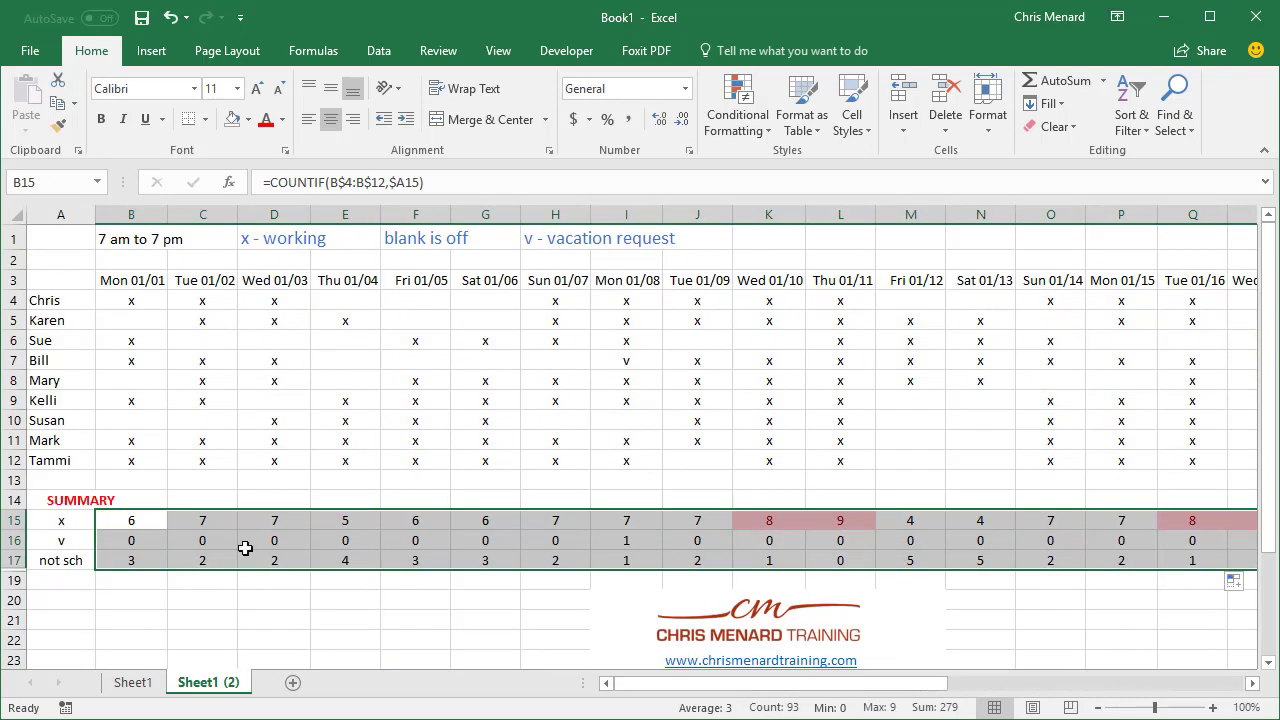
# - Clear the conditional formatting rules from the selected summary cells B15:Q17
pyautogui.click(738, 110)
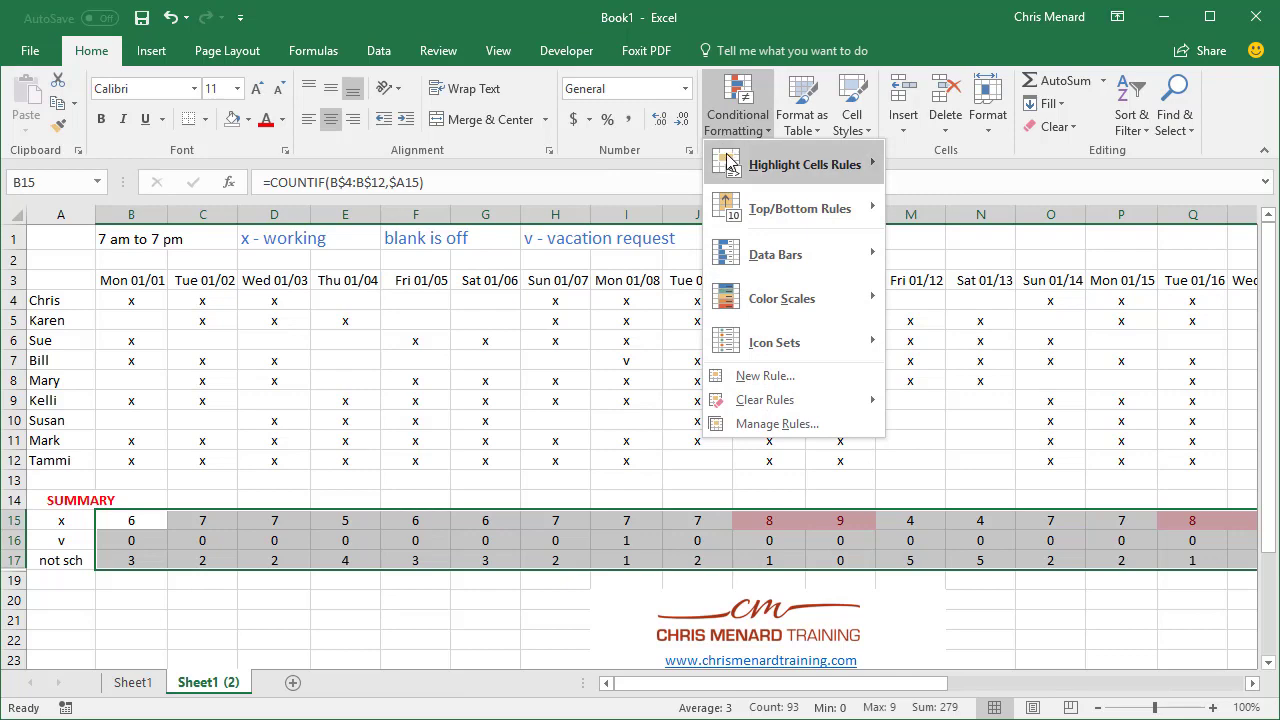
pyautogui.moveTo(772, 400)
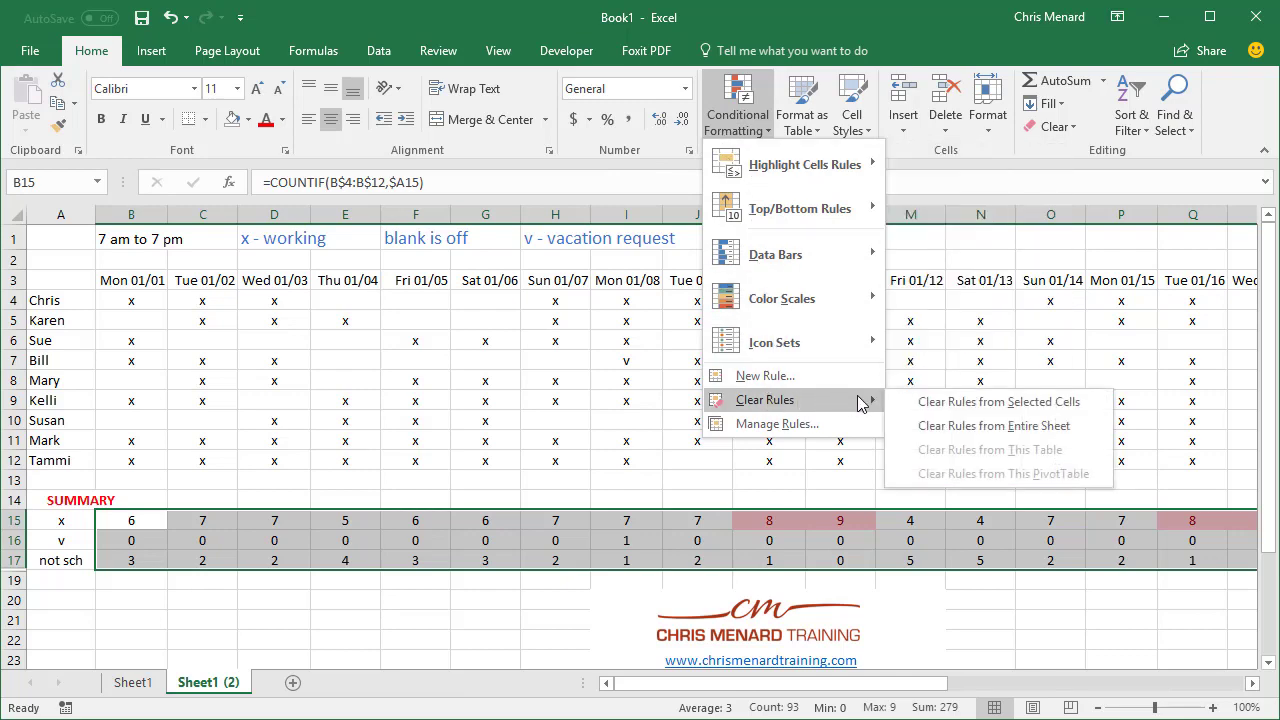
pyautogui.click(968, 403)
pyautogui.click(292, 494)
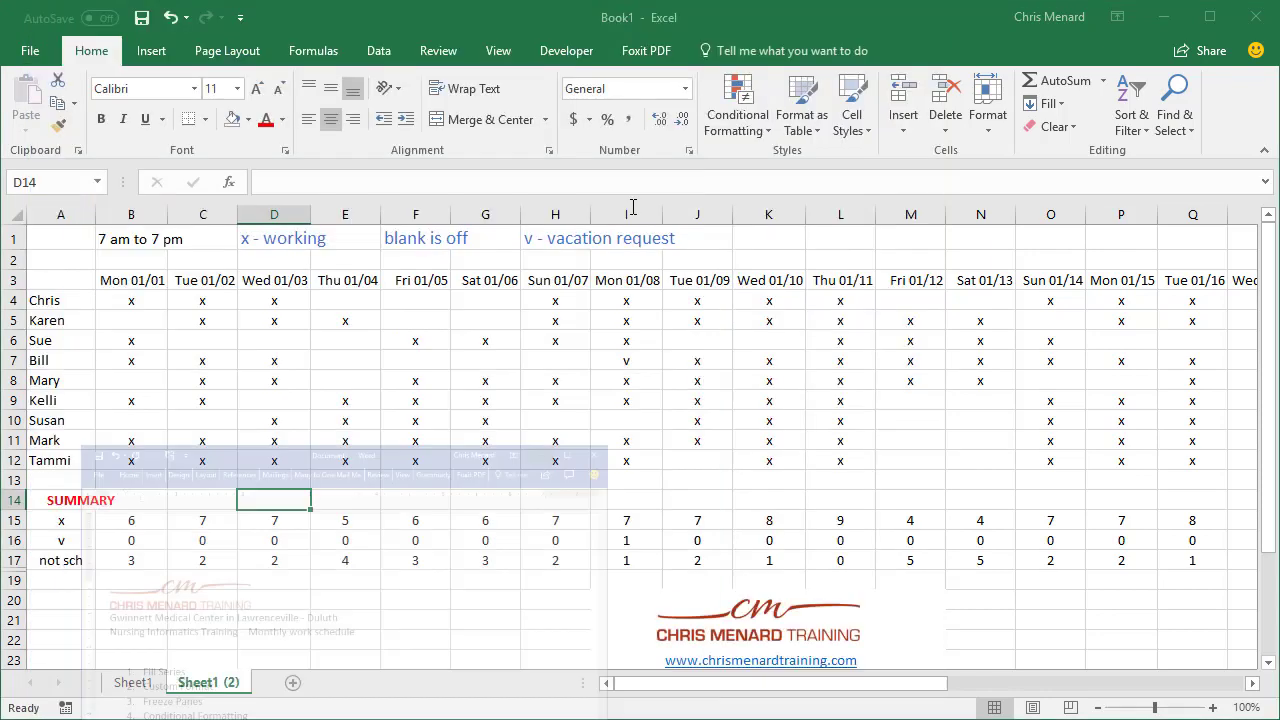
pyautogui.click(145, 282)
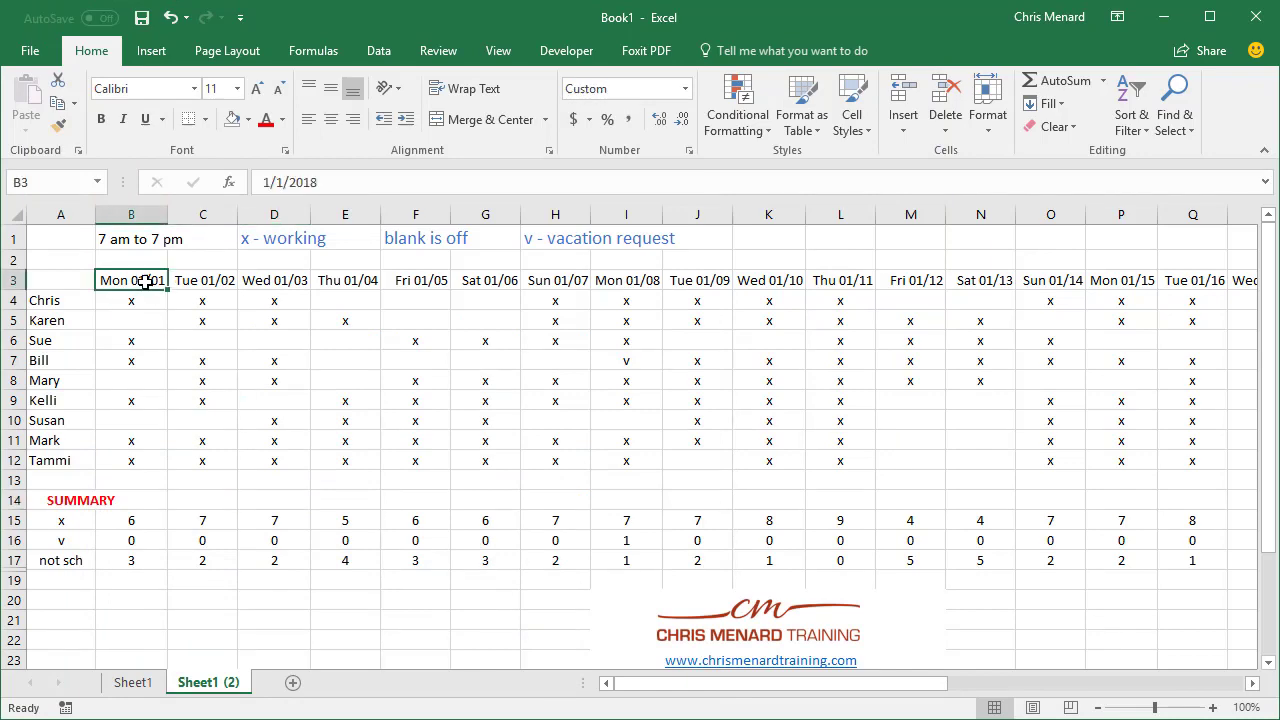
pyautogui.hotkey('ctrl', 'shift', 'Right')
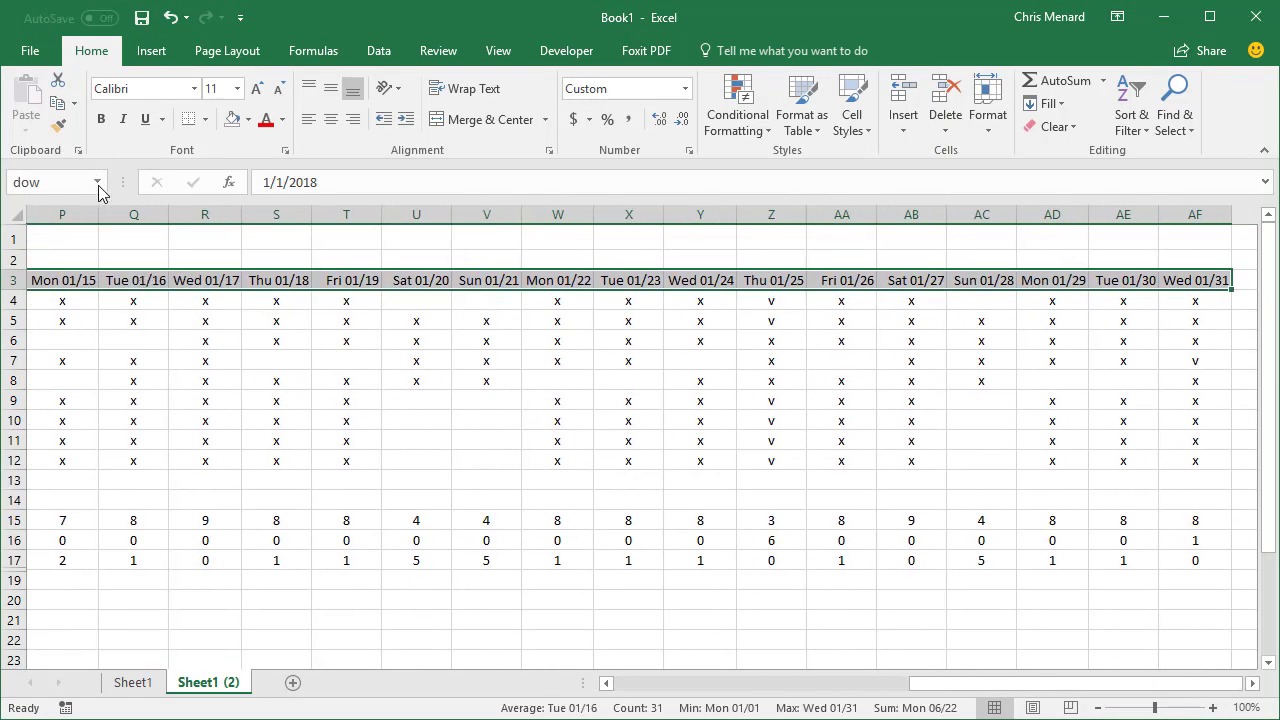
pyautogui.click(98, 185)
pyautogui.write('dow')
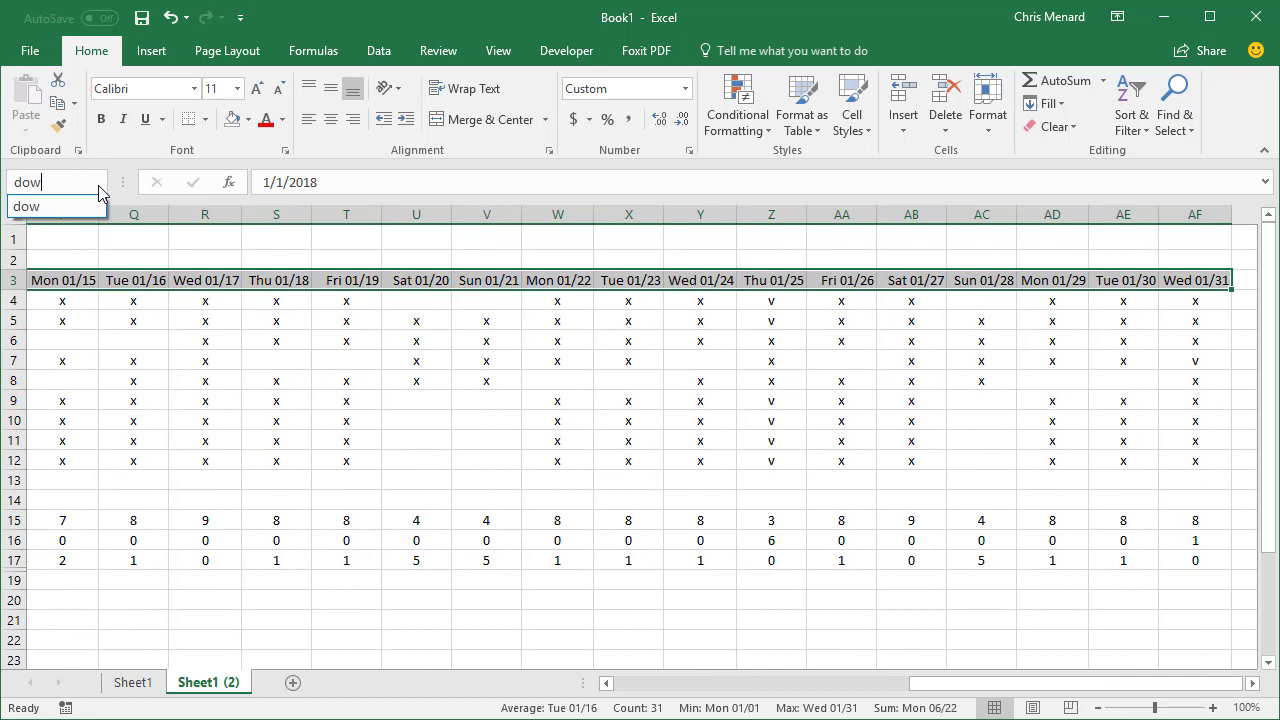
pyautogui.press('Return')
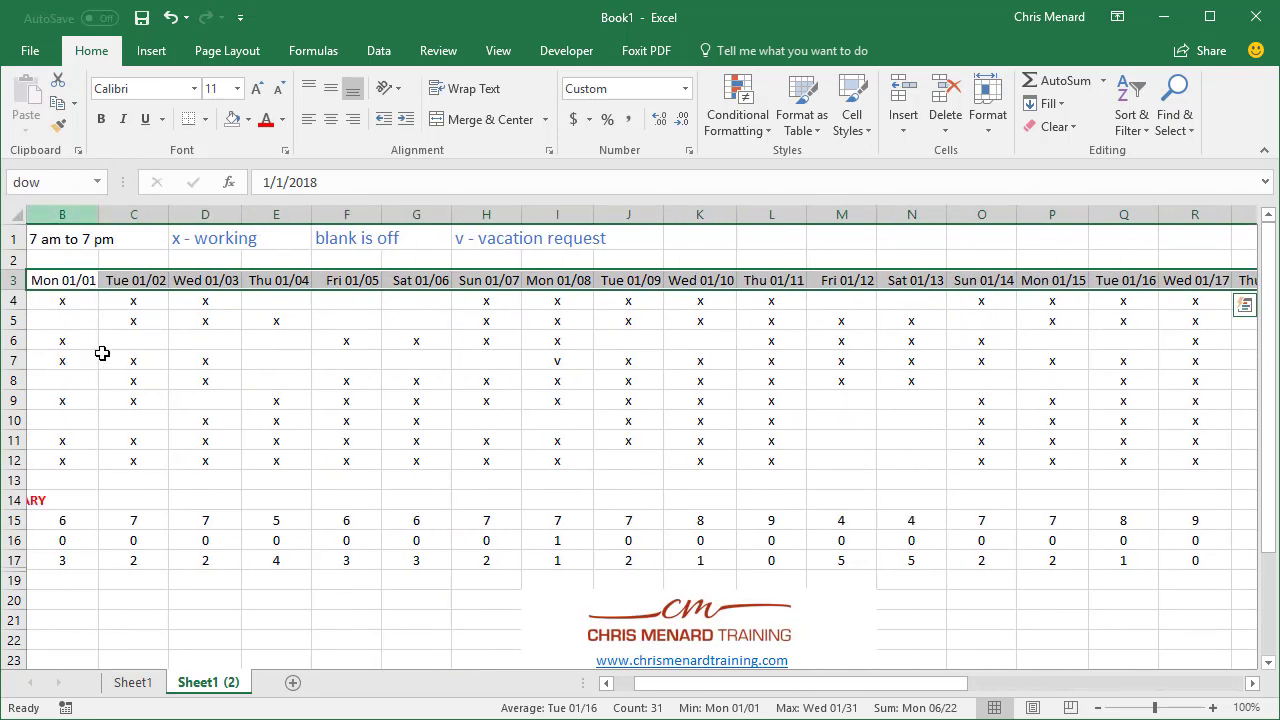
pyautogui.click(114, 362)
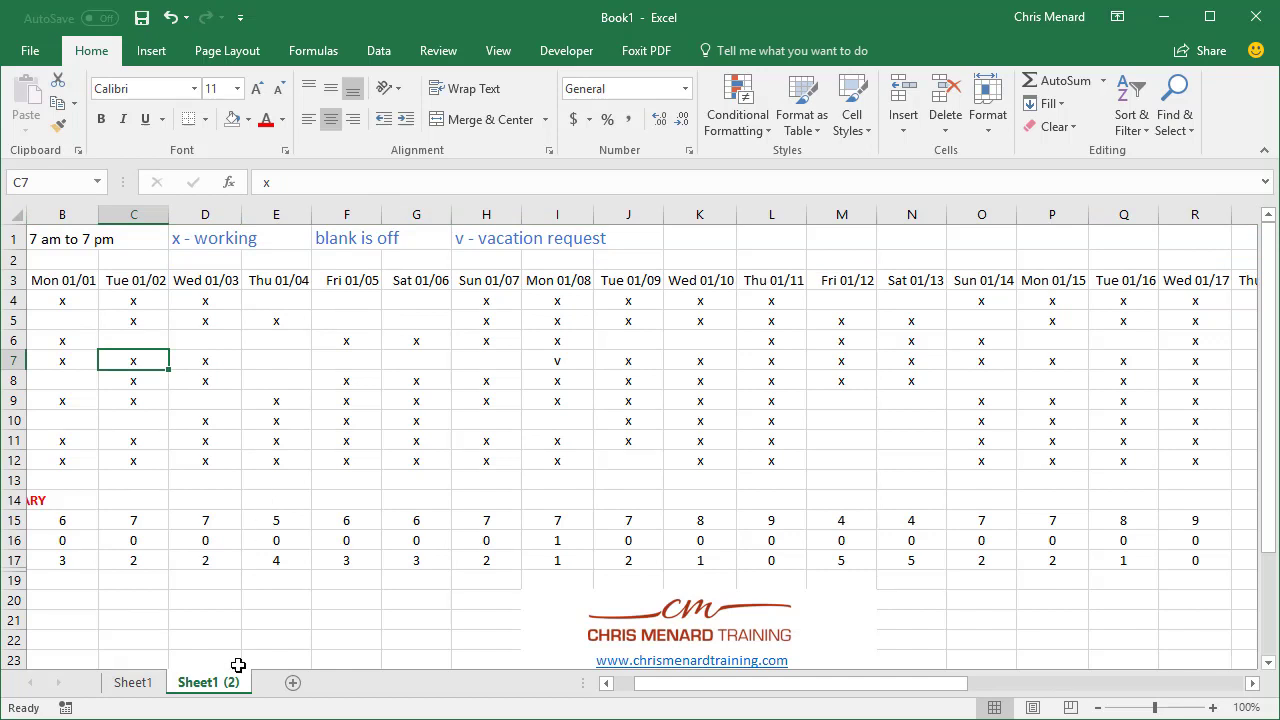
pyautogui.moveTo(55, 281); pyautogui.dragTo(678, 282)
pyautogui.click(97, 182)
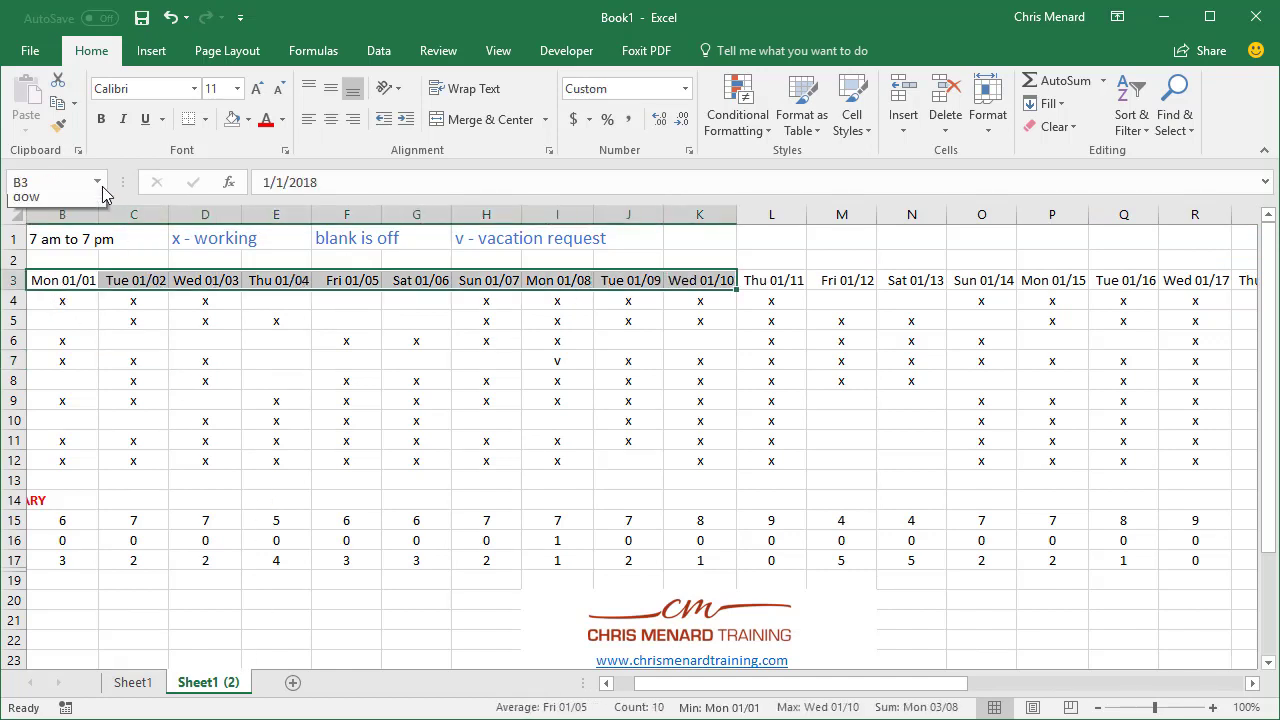
pyautogui.click(77, 210)
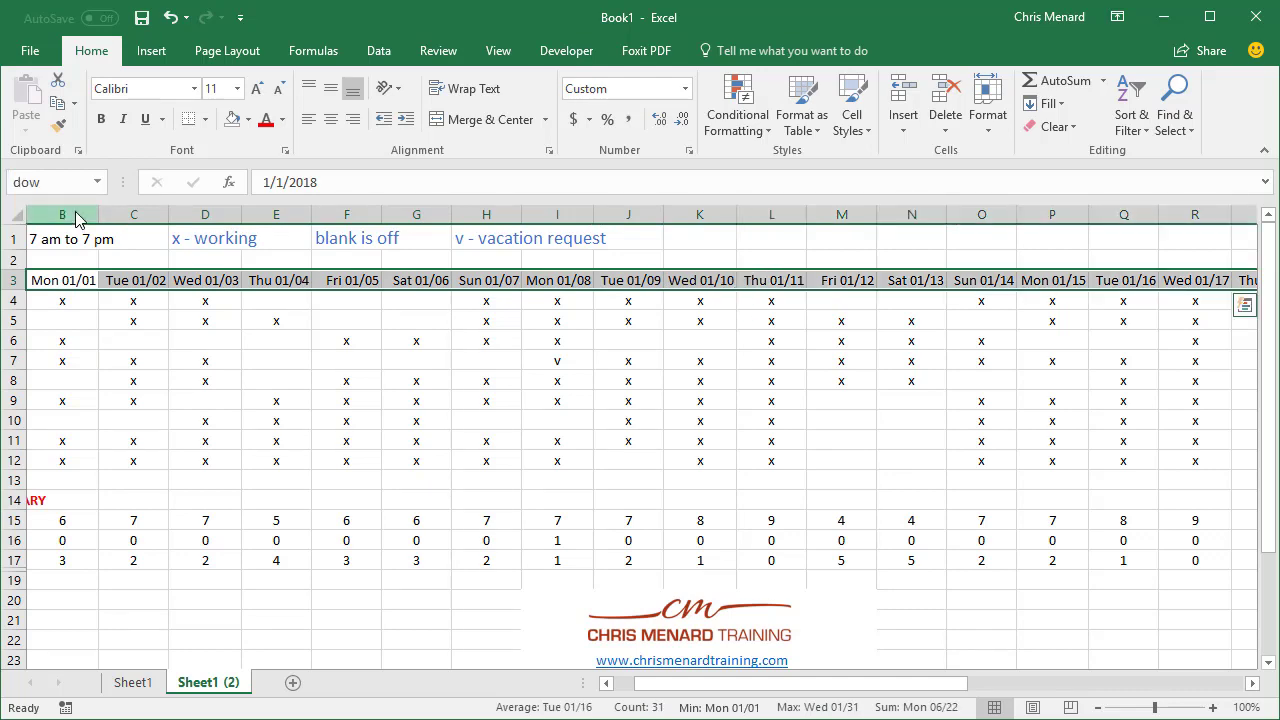
pyautogui.hotkey('ctrl', '1')
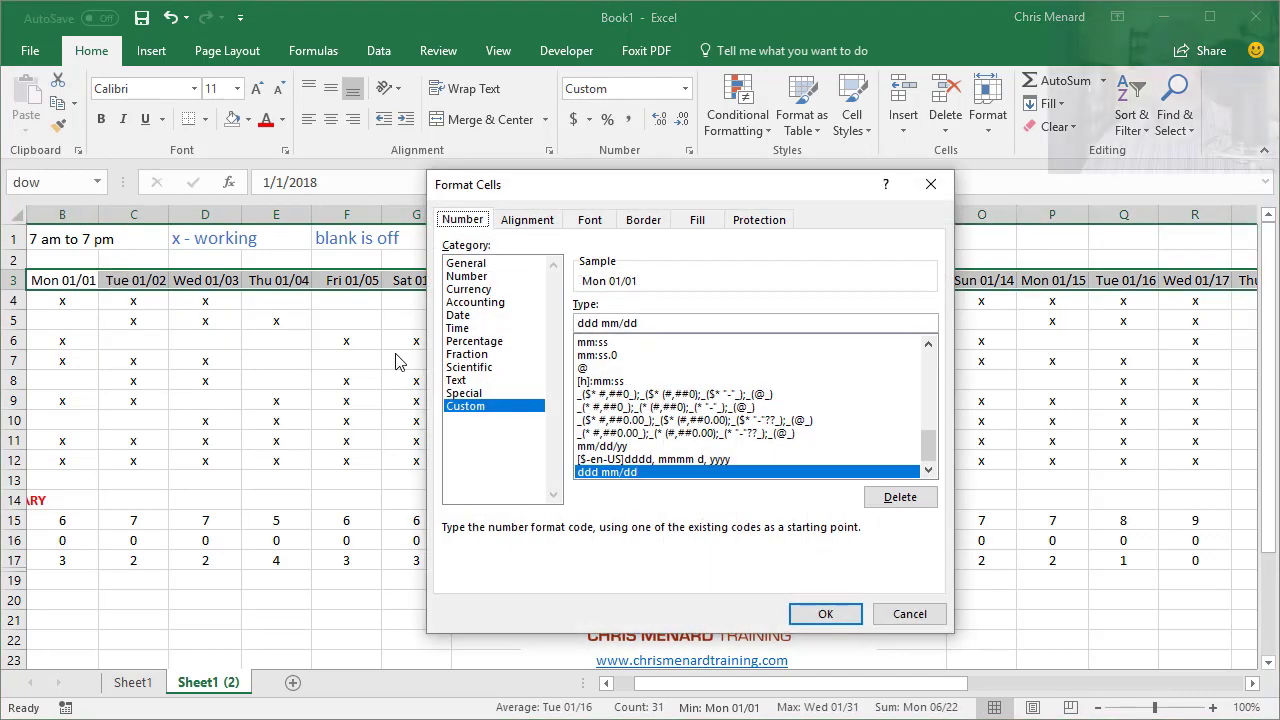
pyautogui.click(922, 185)
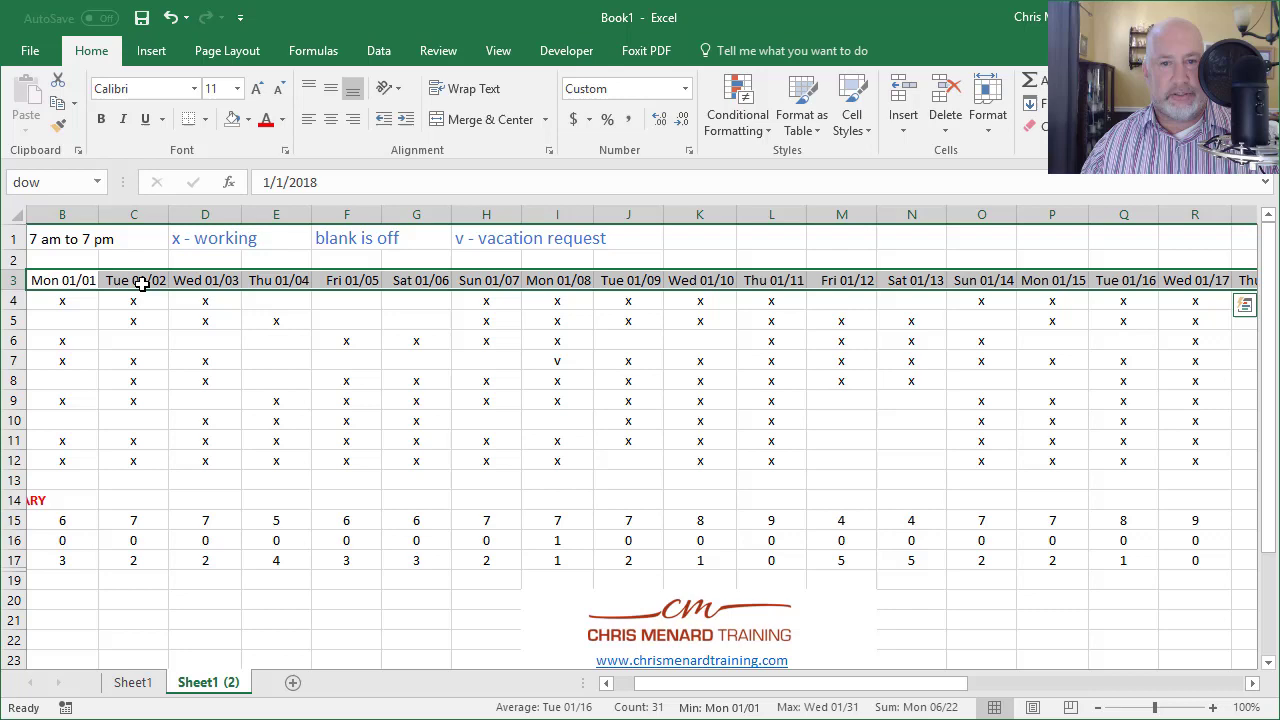
pyautogui.moveTo(133, 340); pyautogui.dragTo(133, 320)
pyautogui.click(97, 181)
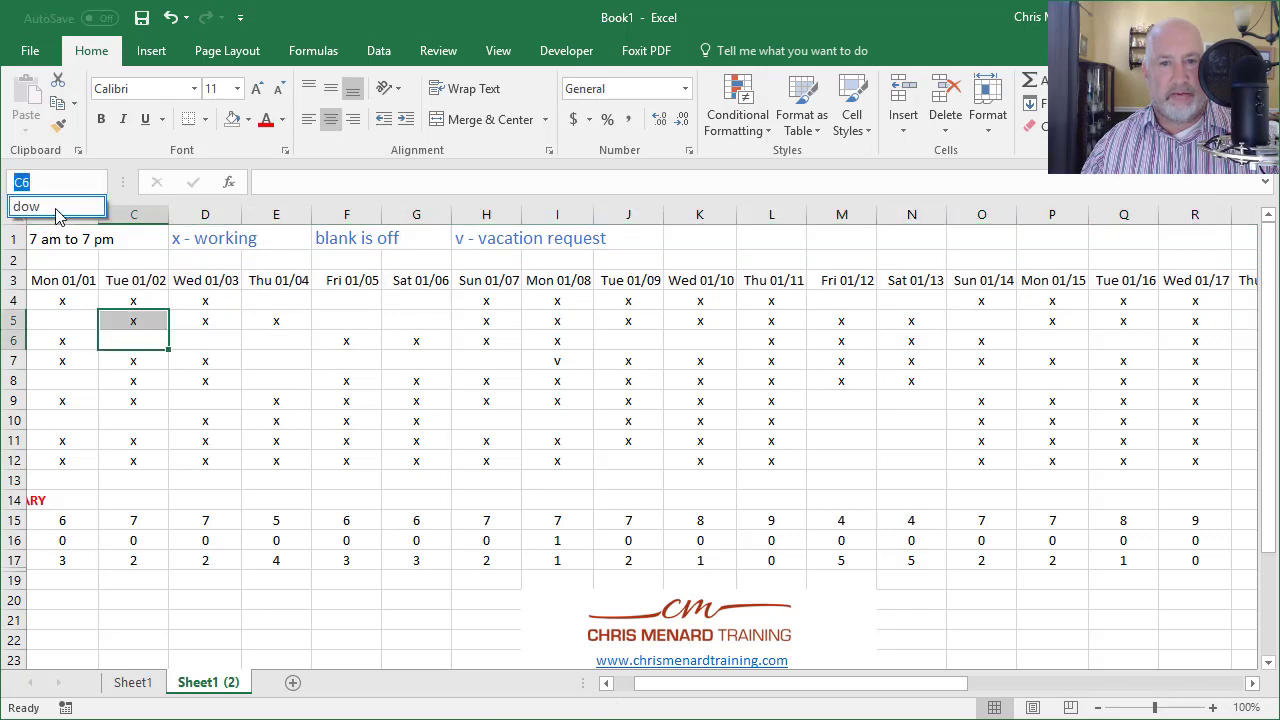
pyautogui.click(57, 213)
pyautogui.click(155, 390)
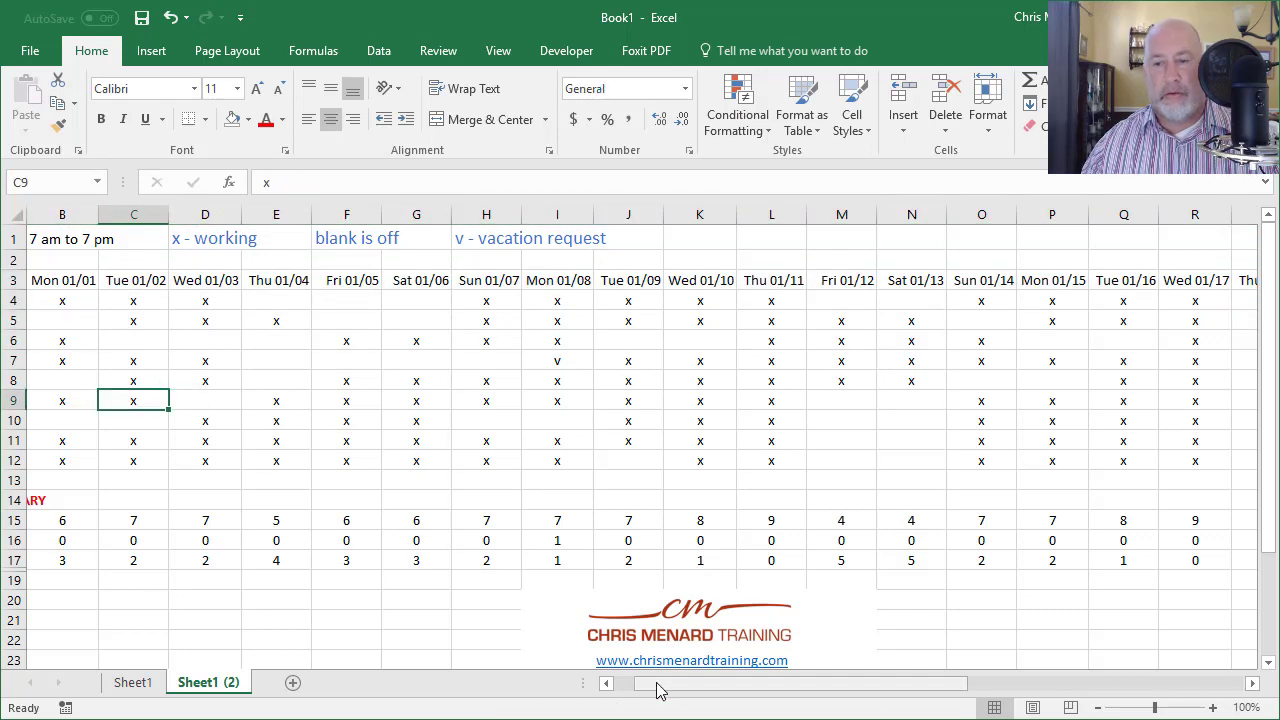
# - Add x shifts for Chris and Bill on Sat 01/06
pyautogui.moveTo(654, 684); pyautogui.dragTo(632, 684)
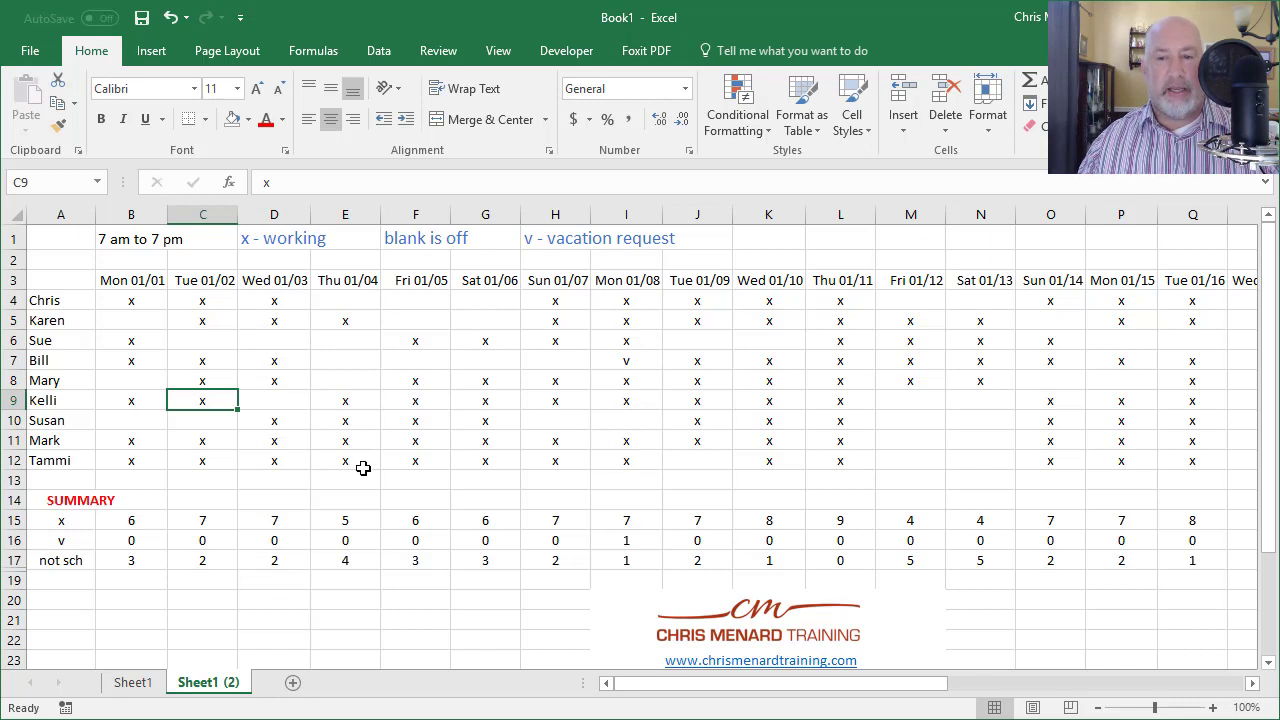
pyautogui.click(484, 301)
pyautogui.write('x')
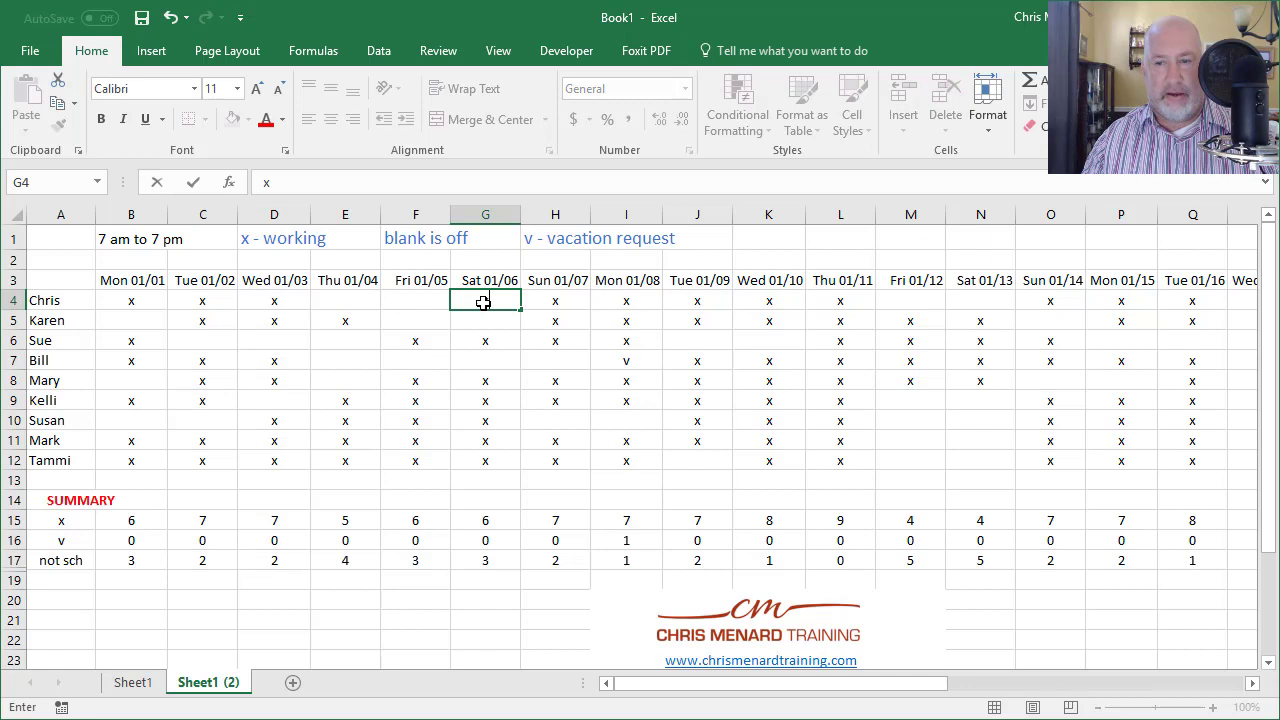
pyautogui.press('Return')
pyautogui.press('Down')
pyautogui.press('Down')
pyautogui.write('x')
pyautogui.press('Return')
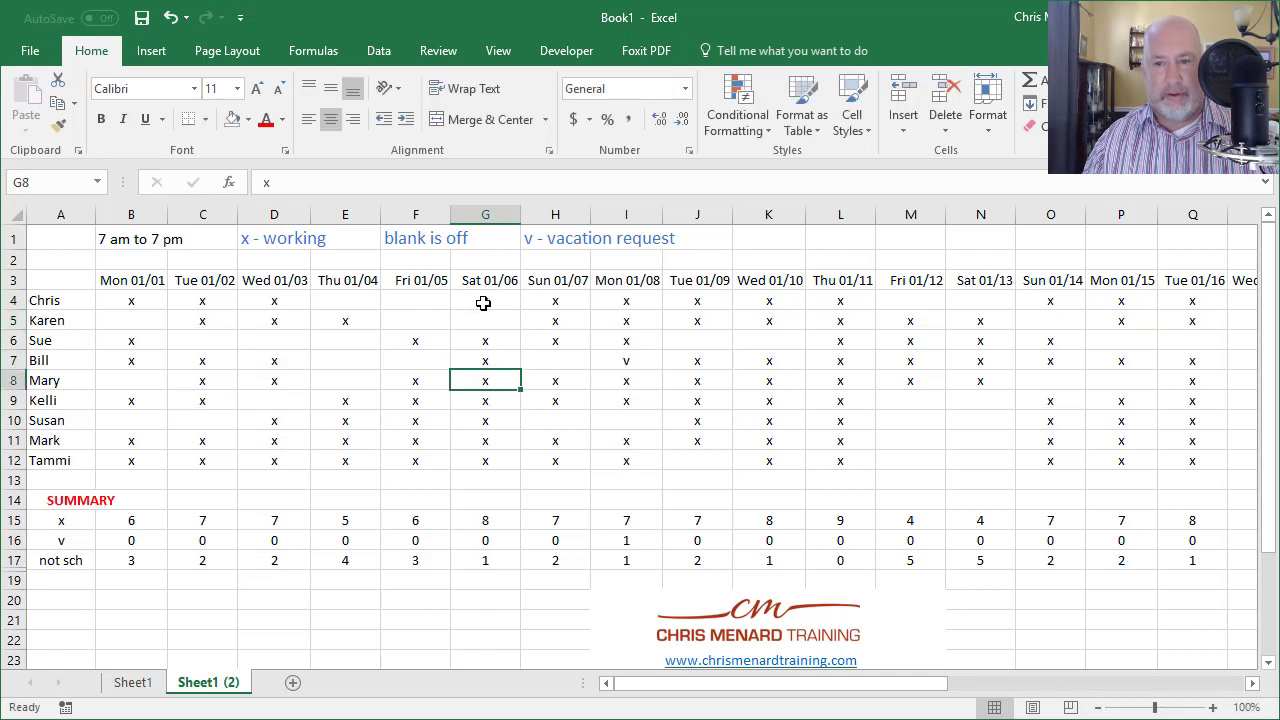
pyautogui.press('Left')
pyautogui.press('Left')
pyautogui.press('Left')
# - Add x shifts for Mary, Bill and Sue on Thu 01/04, raising the counts to 9 and 8
pyautogui.press('Right')
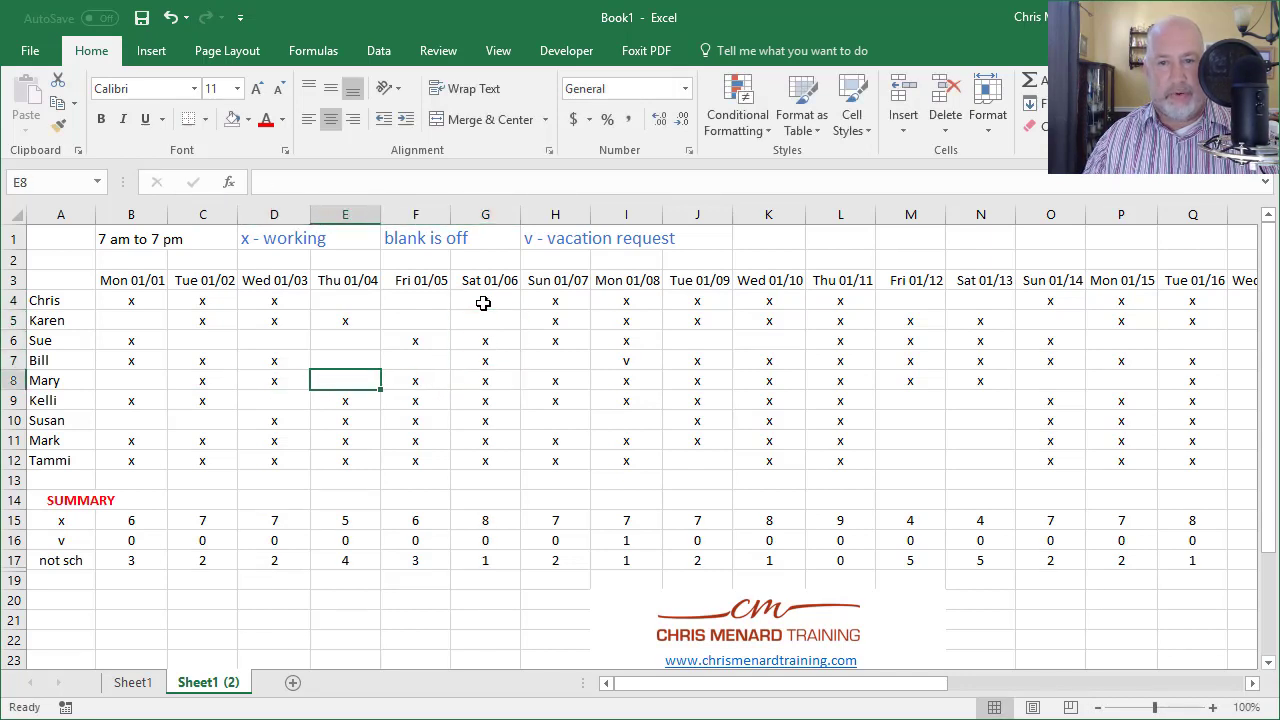
pyautogui.write('x')
pyautogui.press('Up')
pyautogui.write('x')
pyautogui.press('Up')
pyautogui.write('x')
pyautogui.press('Up')
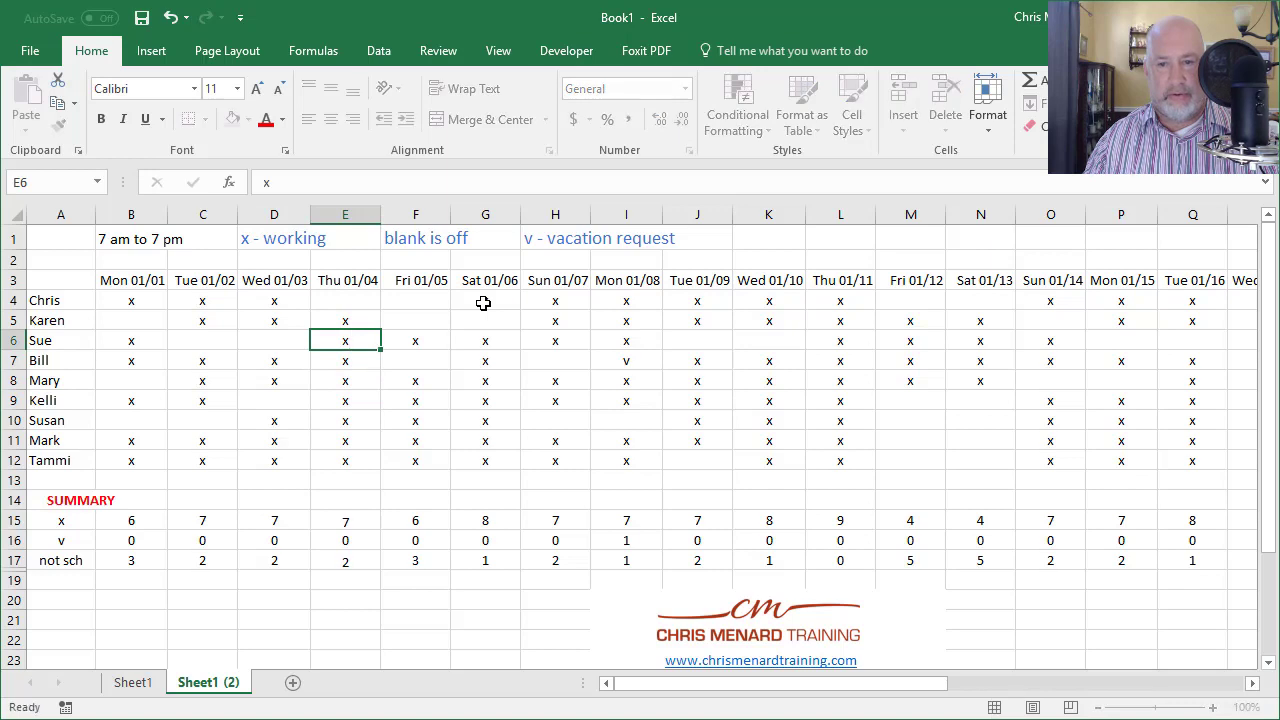
pyautogui.press('Up')
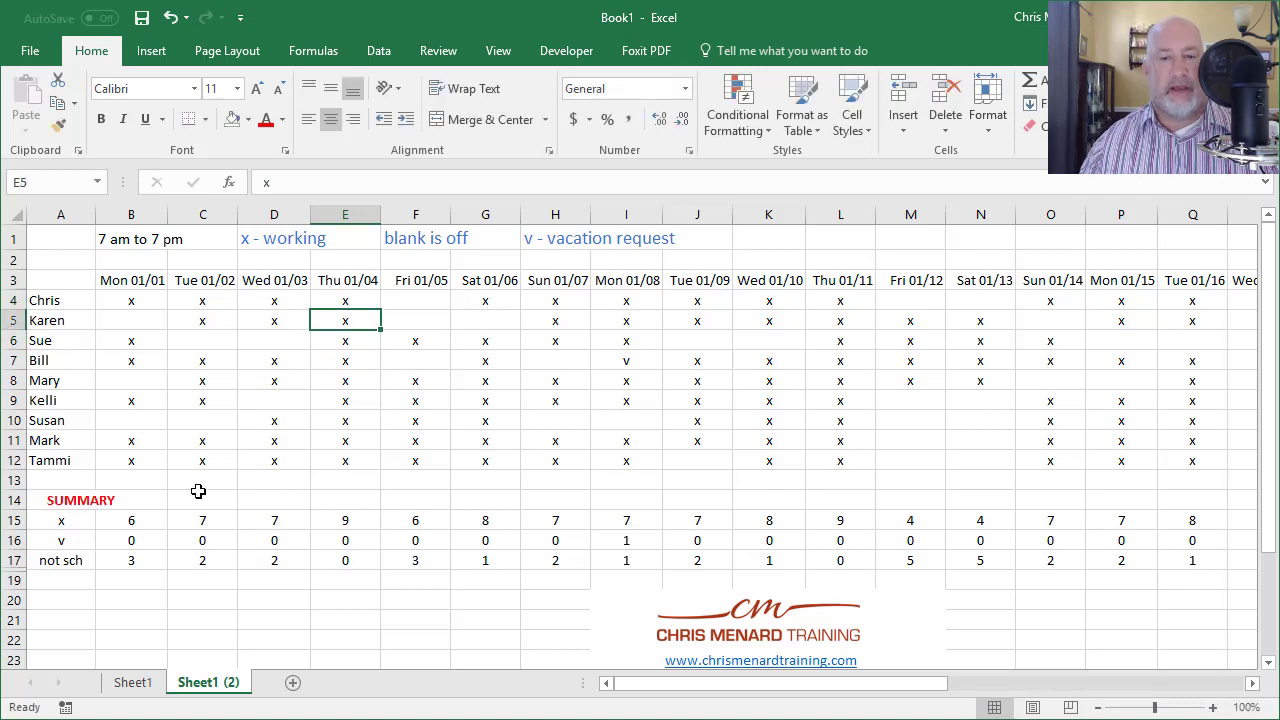
pyautogui.click(142, 520)
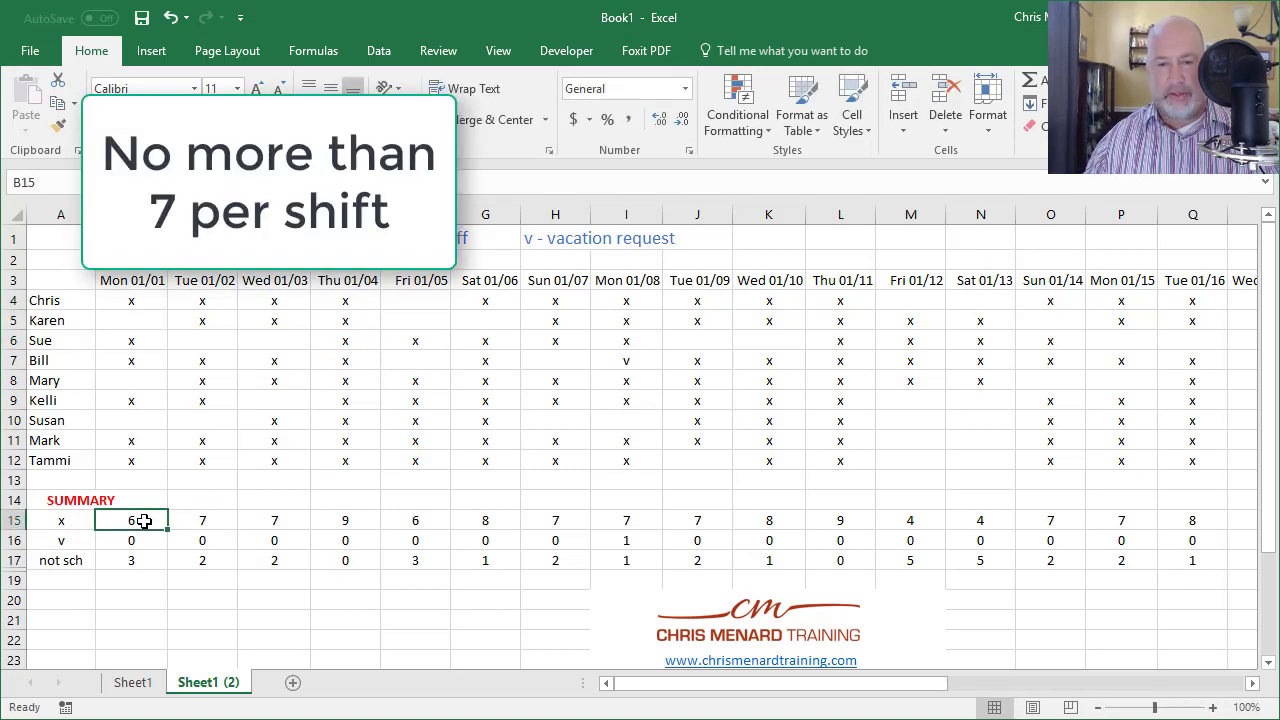
# - Add a Greater Than 7 rule with Light Red Fill to the row 15 x counts
pyautogui.hotkey('ctrl', 'shift', 'Right')
pyautogui.moveTo(943, 690); pyautogui.dragTo(634, 682)
pyautogui.click(725, 145)
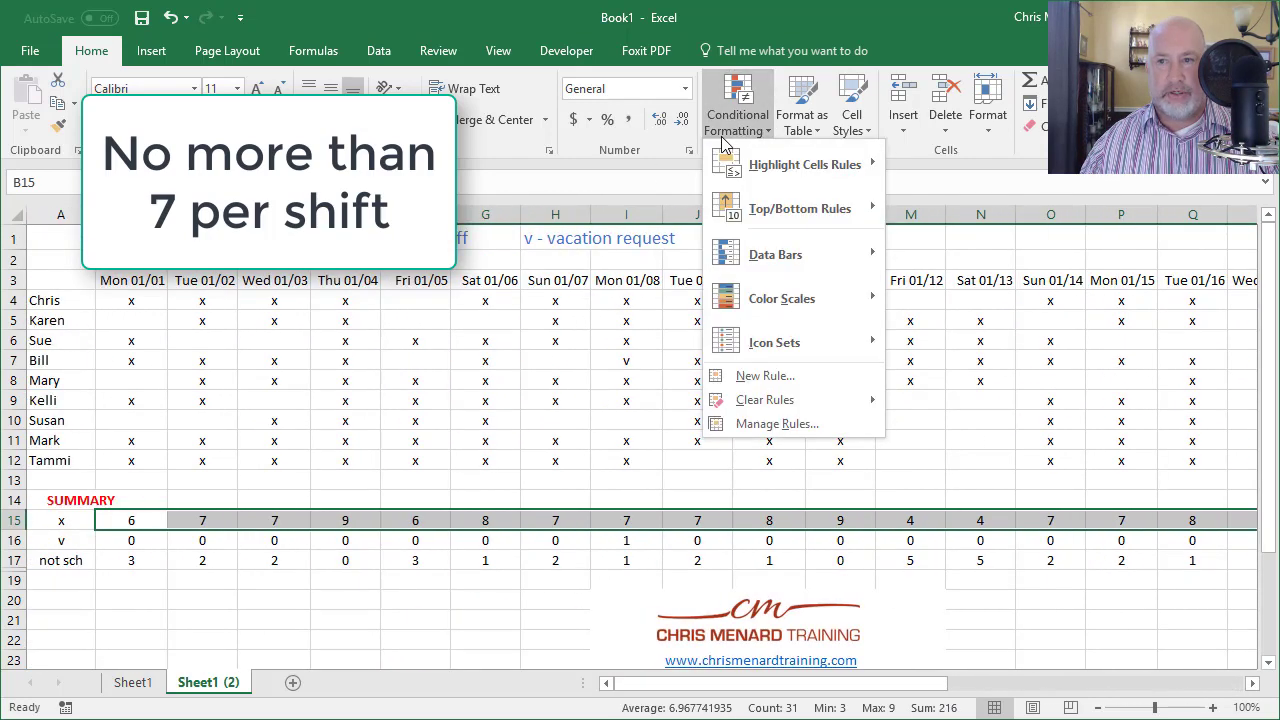
pyautogui.moveTo(771, 166)
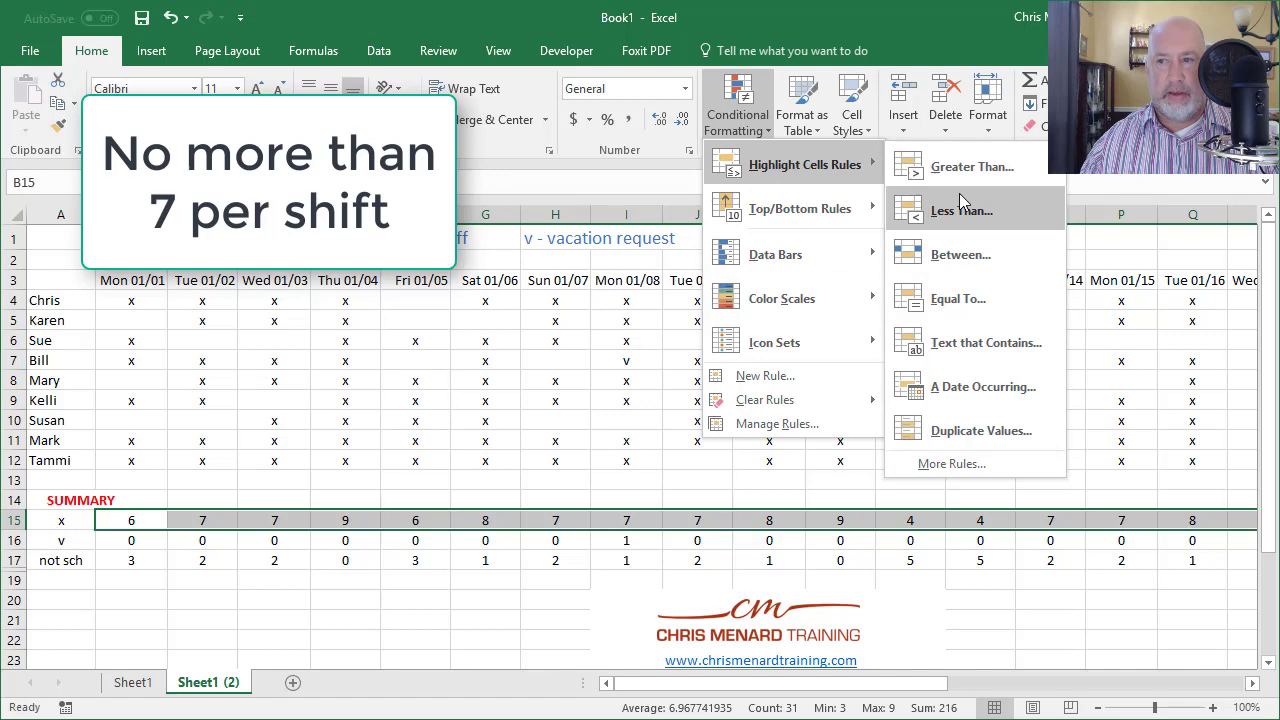
pyautogui.click(975, 167)
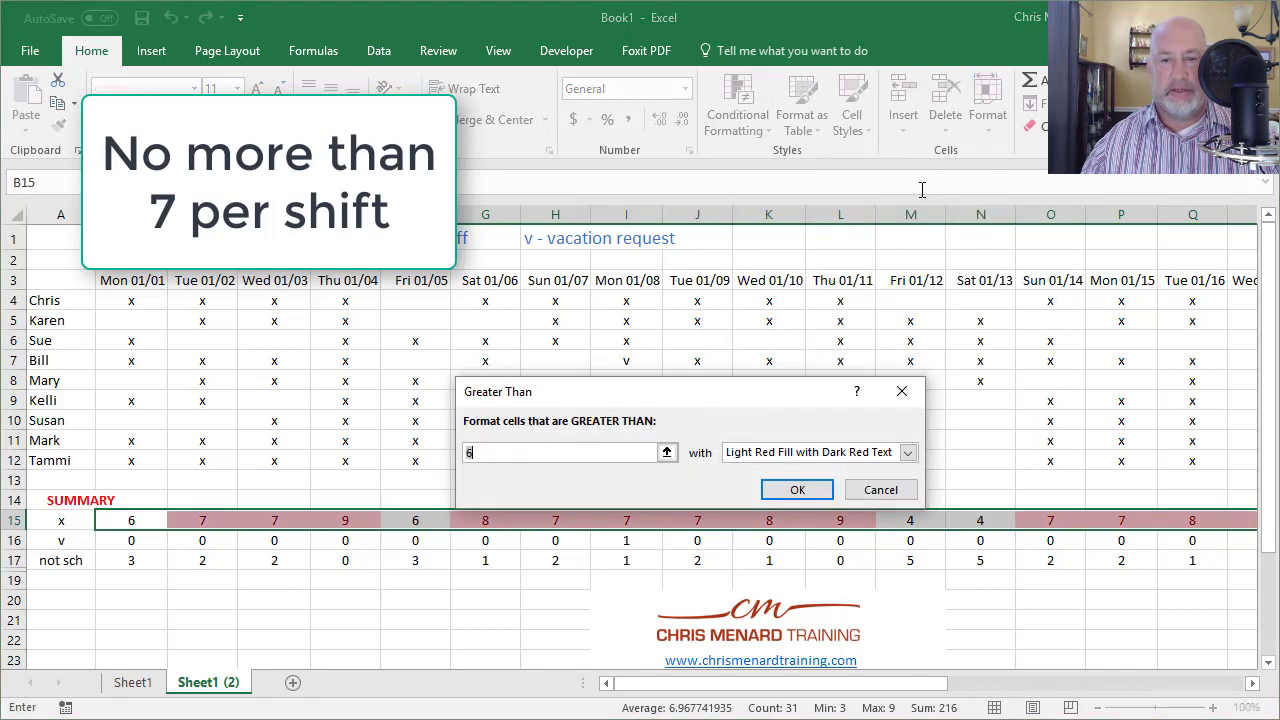
pyautogui.write('7')
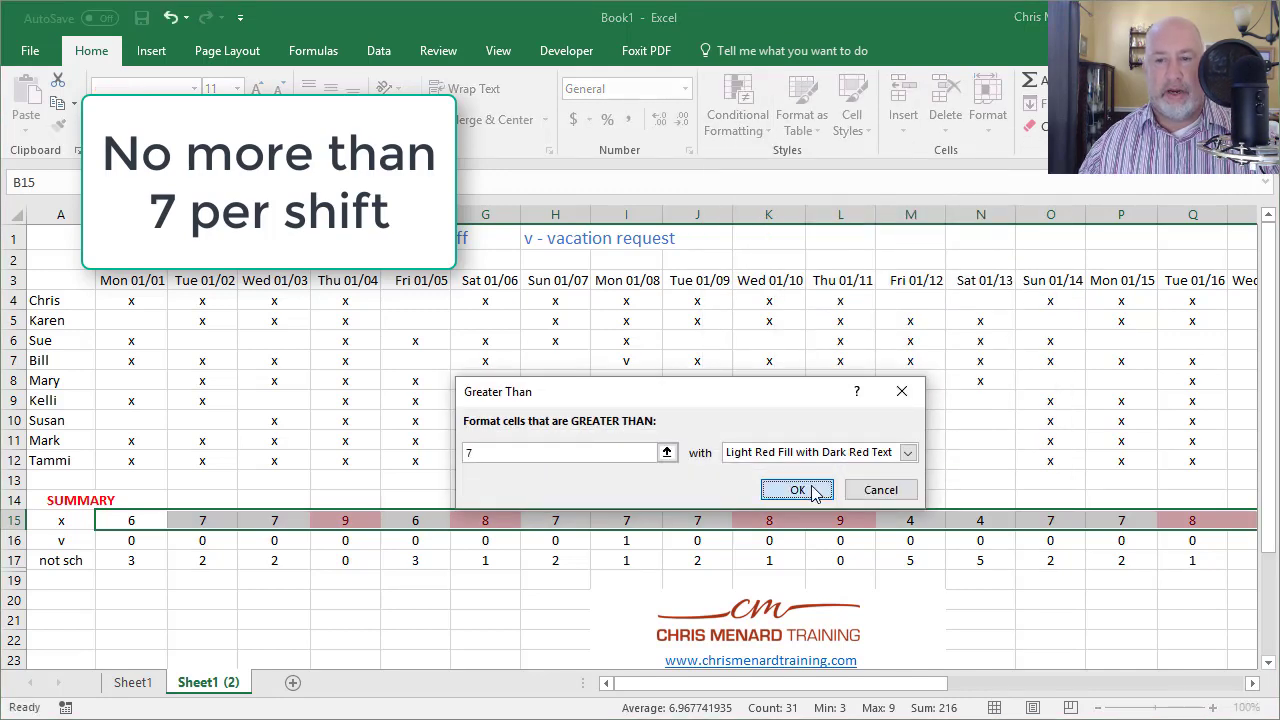
pyautogui.click(797, 490)
pyautogui.click(346, 560)
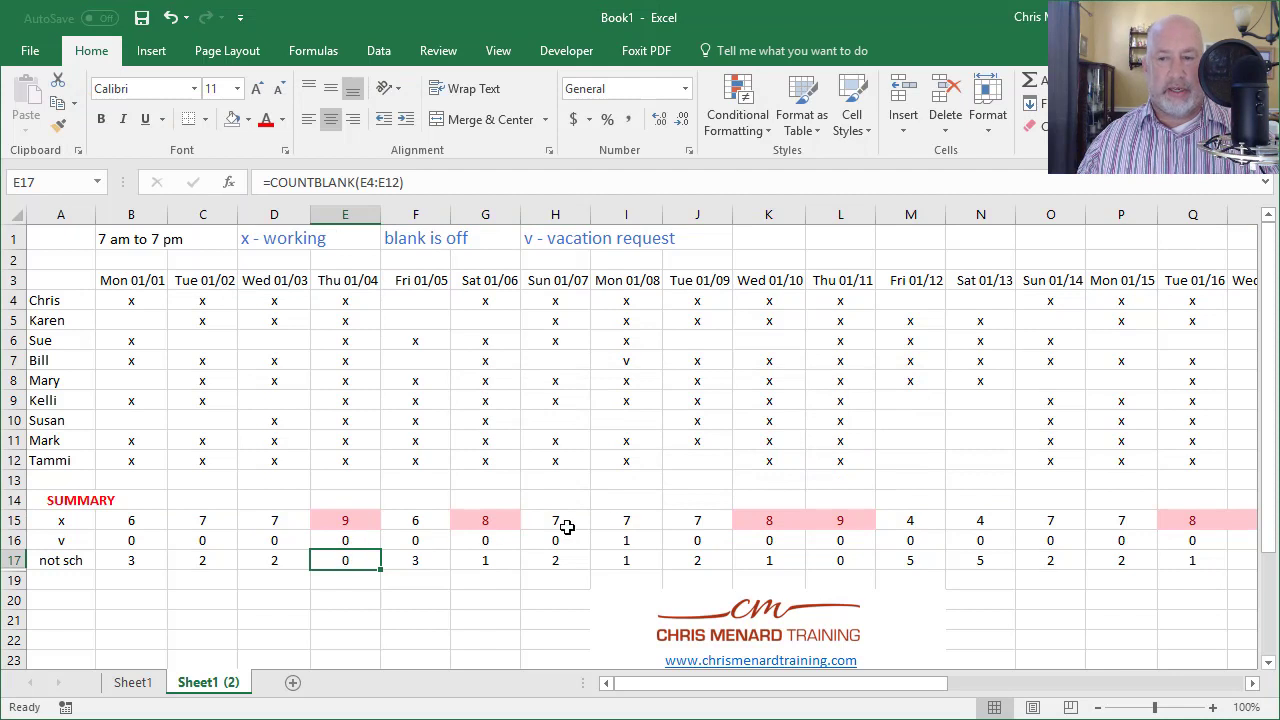
# - Clear Mark's and Tammi's Thursday shifts and Mary's Saturday shift, dropping both days to 7
pyautogui.click(350, 418)
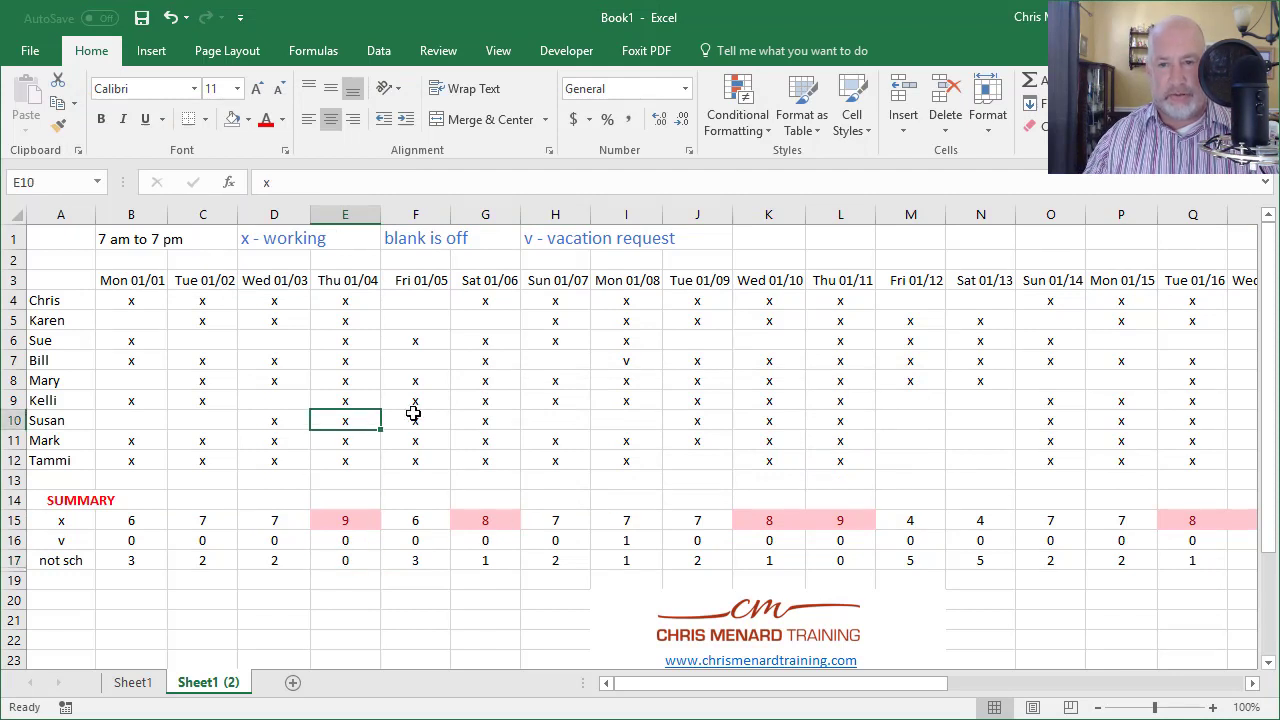
pyautogui.press('Down')
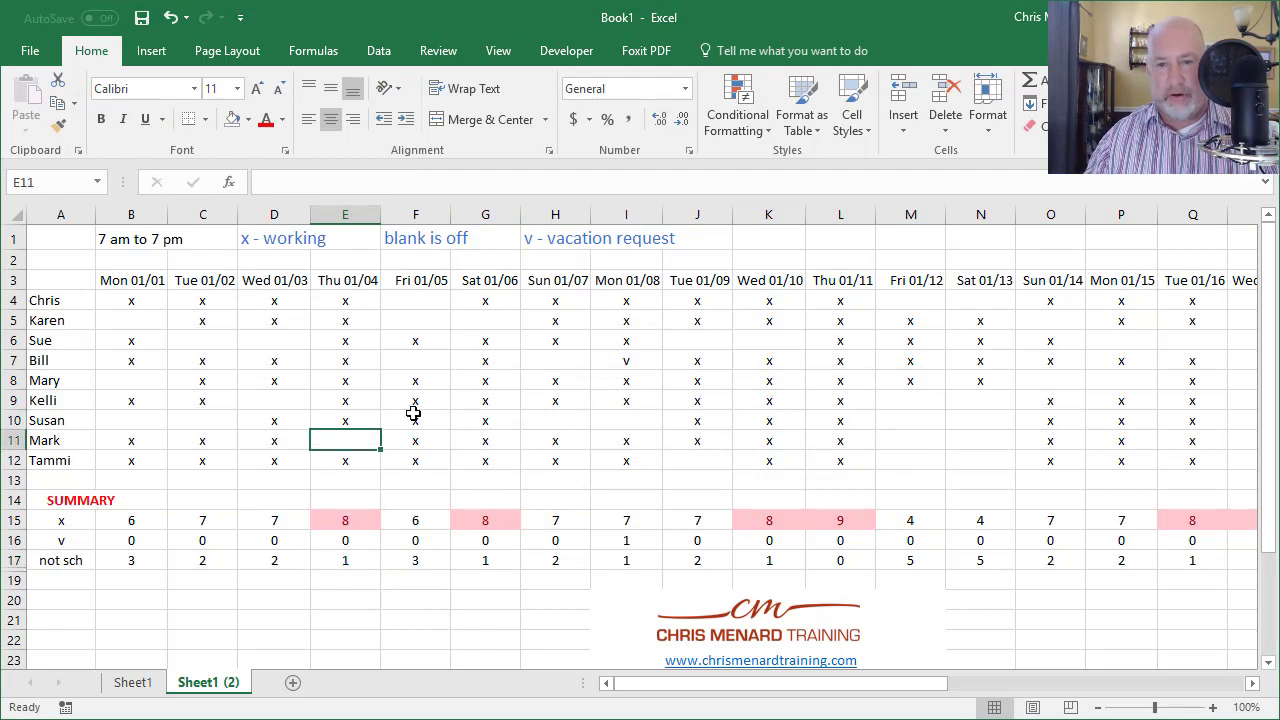
pyautogui.press('Right')
pyautogui.press('Down')
pyautogui.press('Left')
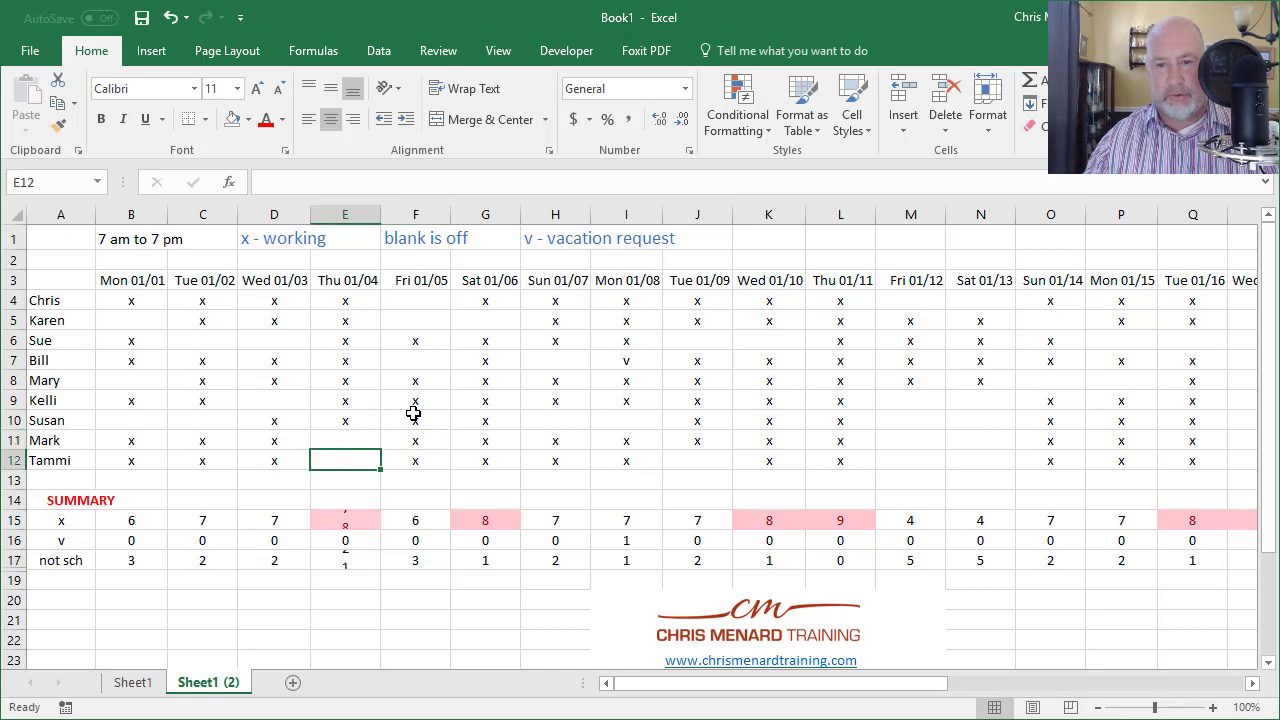
pyautogui.press('Right')
pyautogui.press('Up')
pyautogui.press('Right')
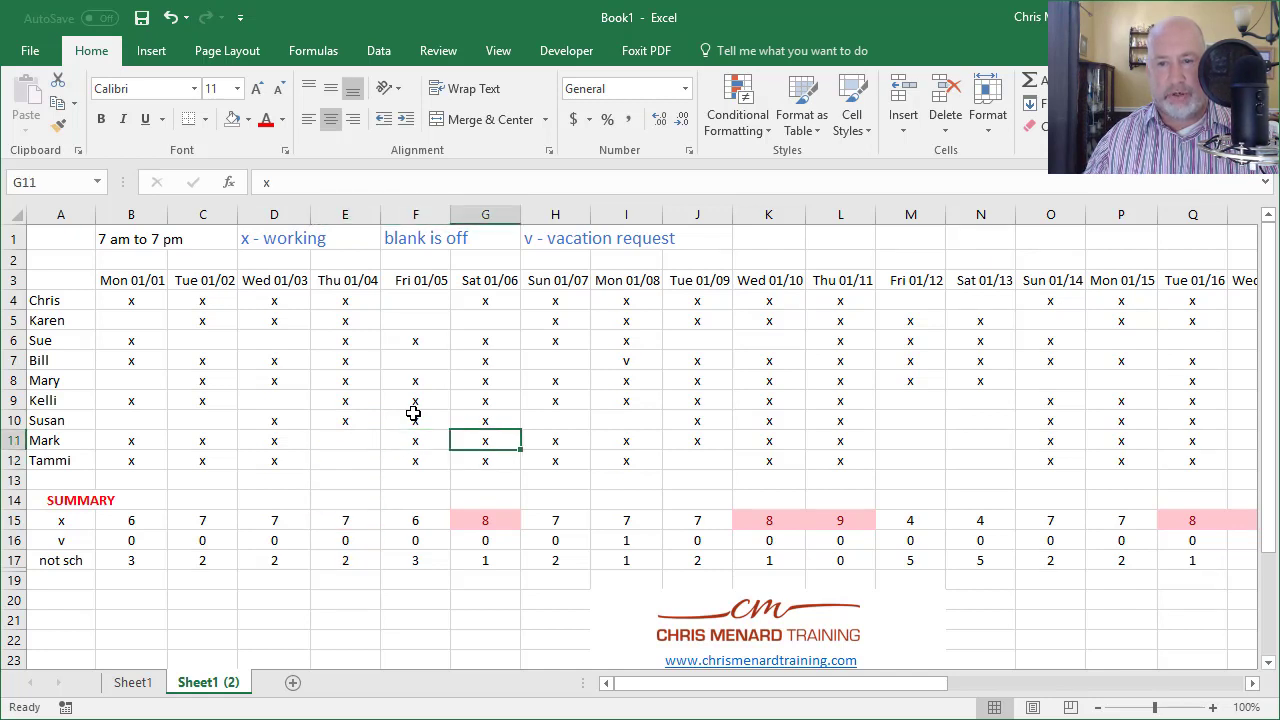
pyautogui.press('Up')
pyautogui.press('Up')
pyautogui.press('Up')
pyautogui.press('Delete')
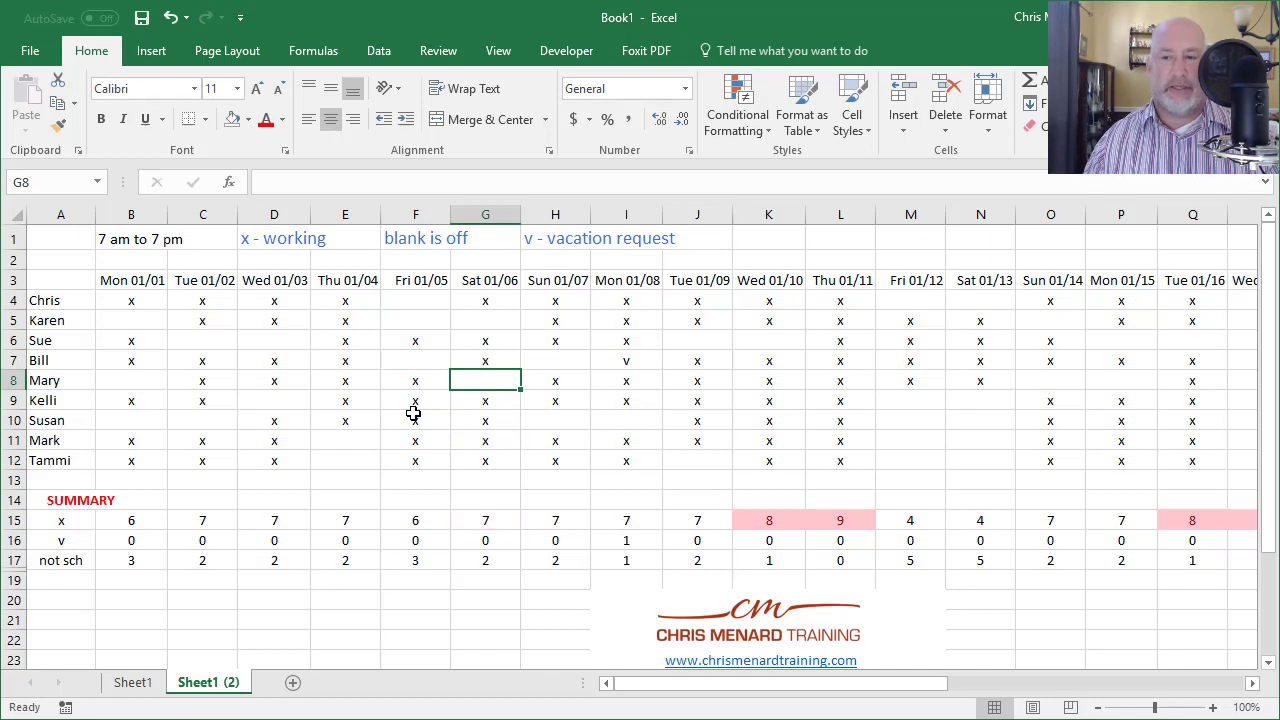
pyautogui.press('Right')
pyautogui.press('Right')
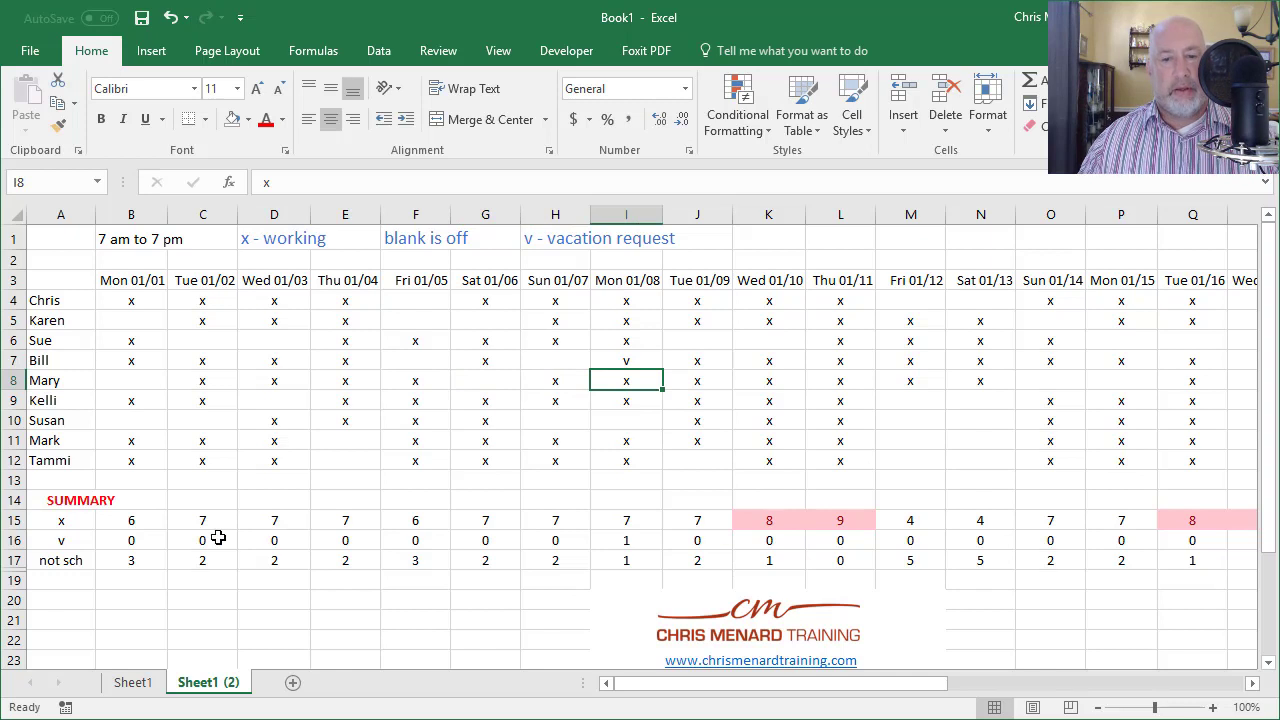
# - Label A19 'Total' and AutoSum B15:B18 into B19
pyautogui.click(88, 584)
pyautogui.write('Total')
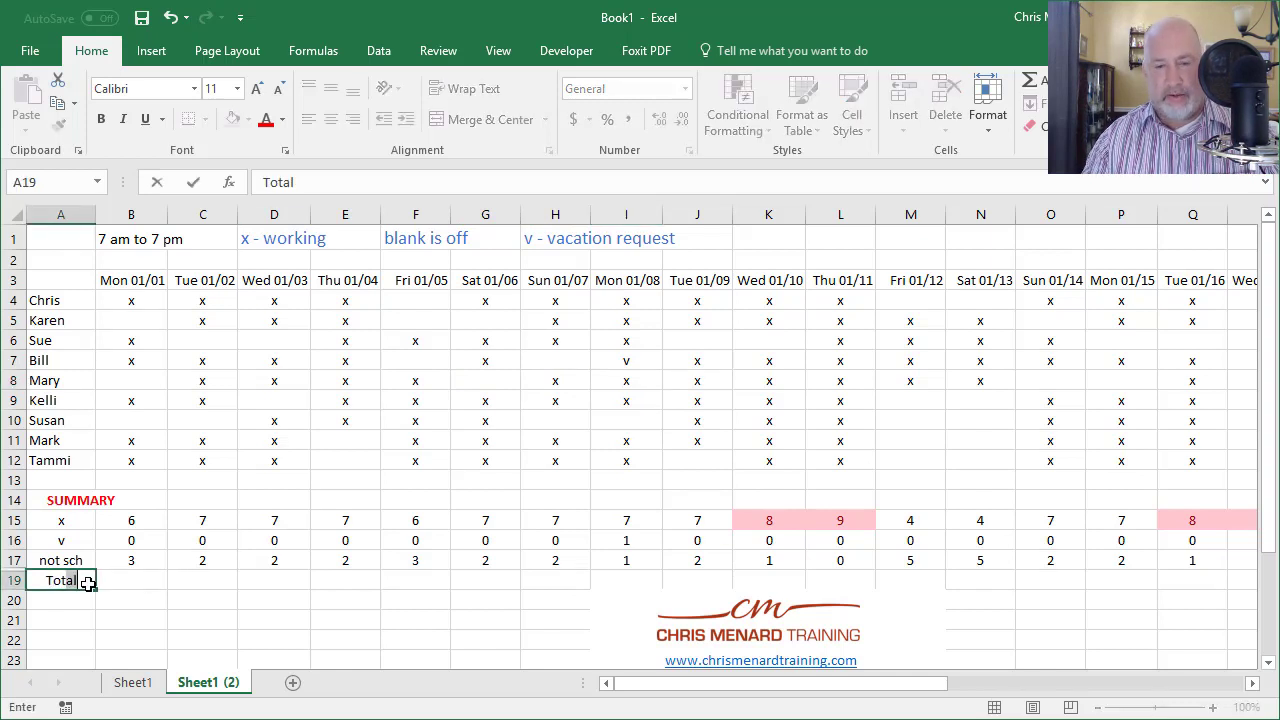
pyautogui.press('Tab')
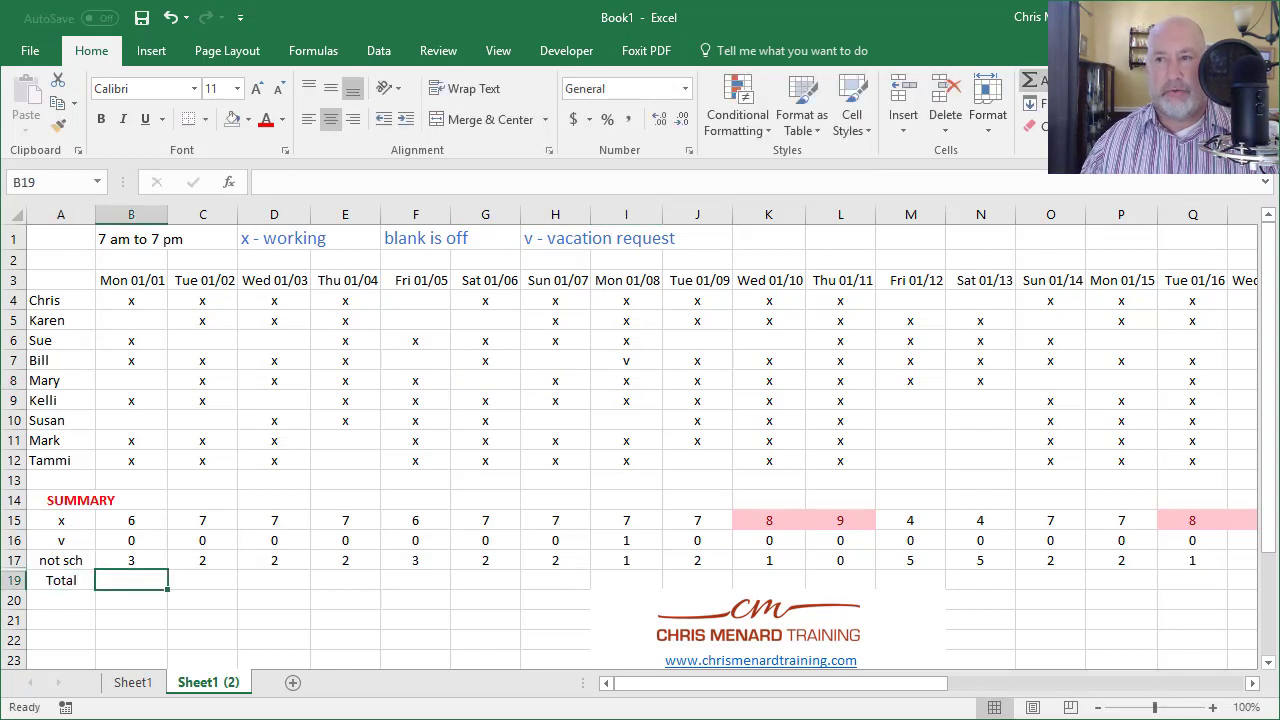
pyautogui.click(1030, 80)
pyautogui.press('Return')
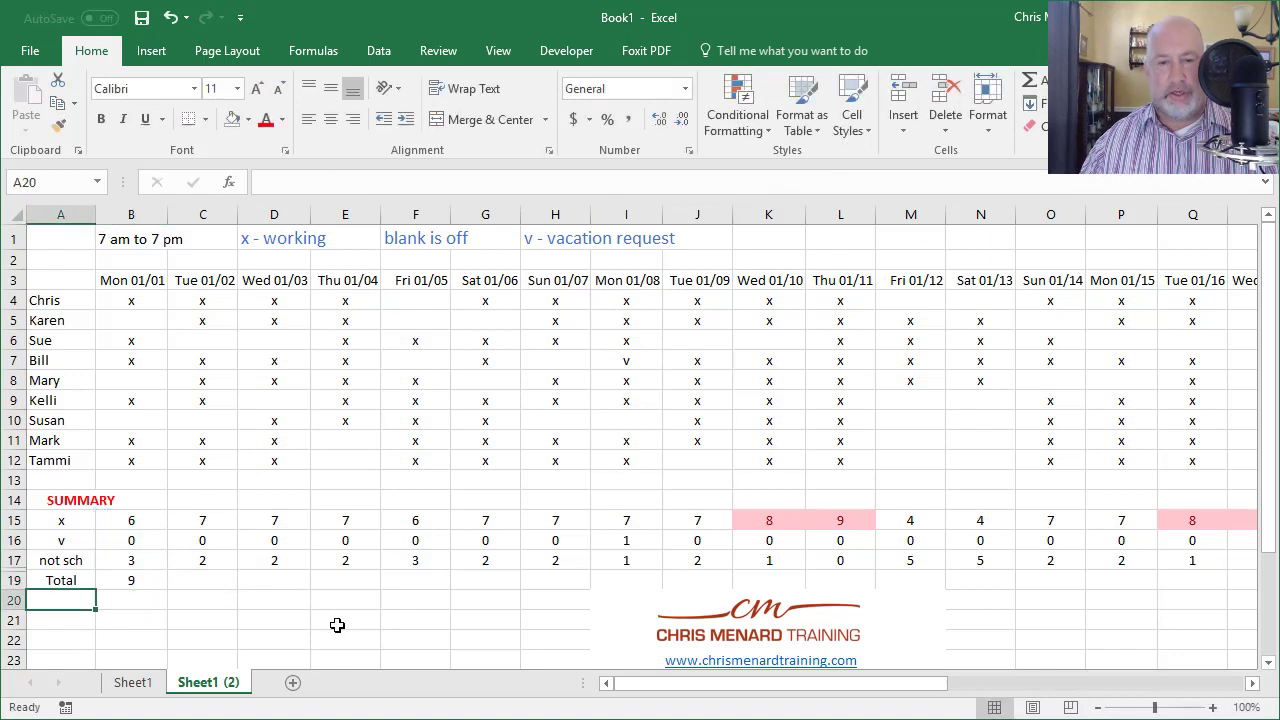
pyautogui.click(128, 582)
# - Fill the B19 total formula across to AF19, showing 9 under every date
pyautogui.moveTo(56, 300); pyautogui.dragTo(56, 462)
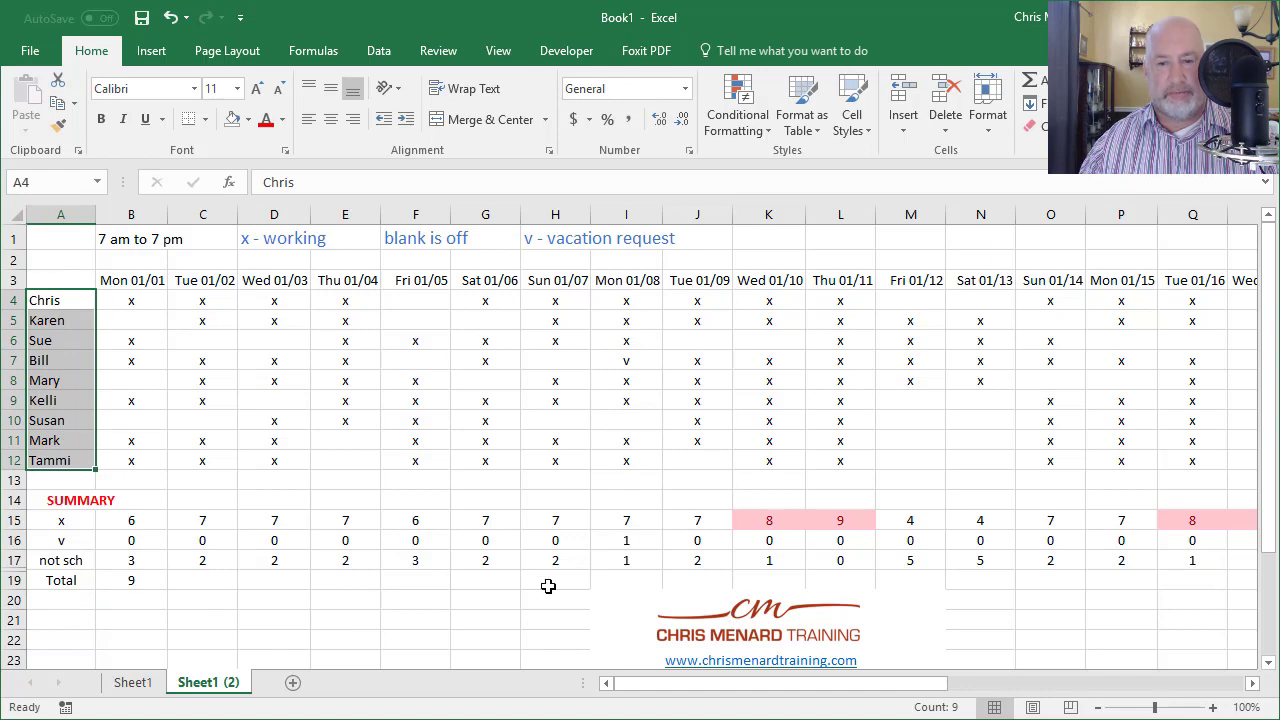
pyautogui.click(140, 581)
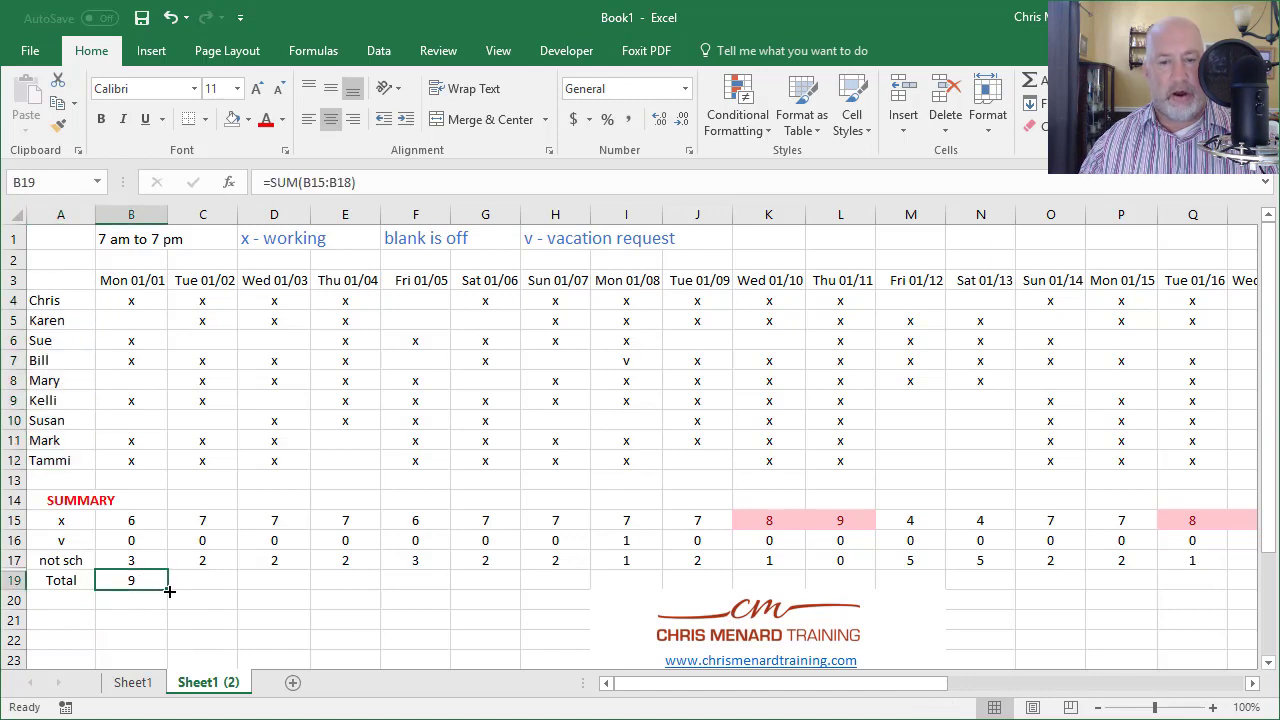
pyautogui.moveTo(169, 591); pyautogui.dragTo(1141, 598)
pyautogui.moveTo(1071, 686); pyautogui.dragTo(628, 711)
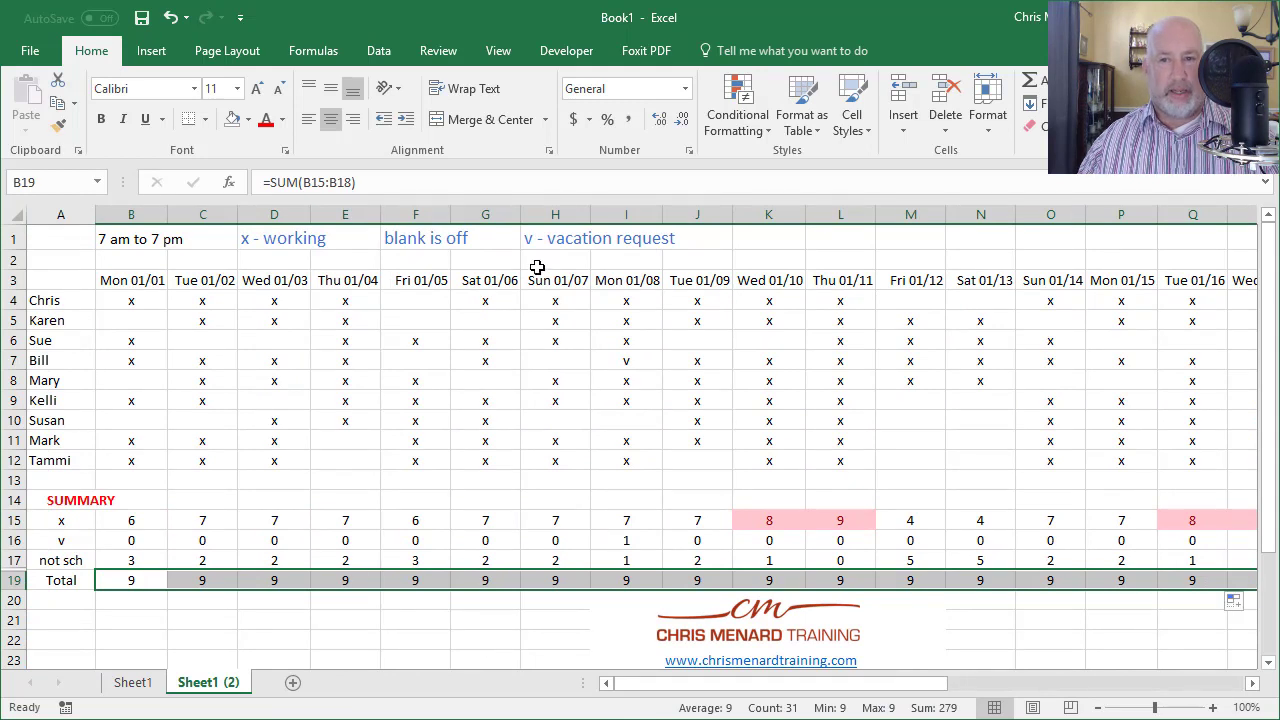
pyautogui.click(205, 482)
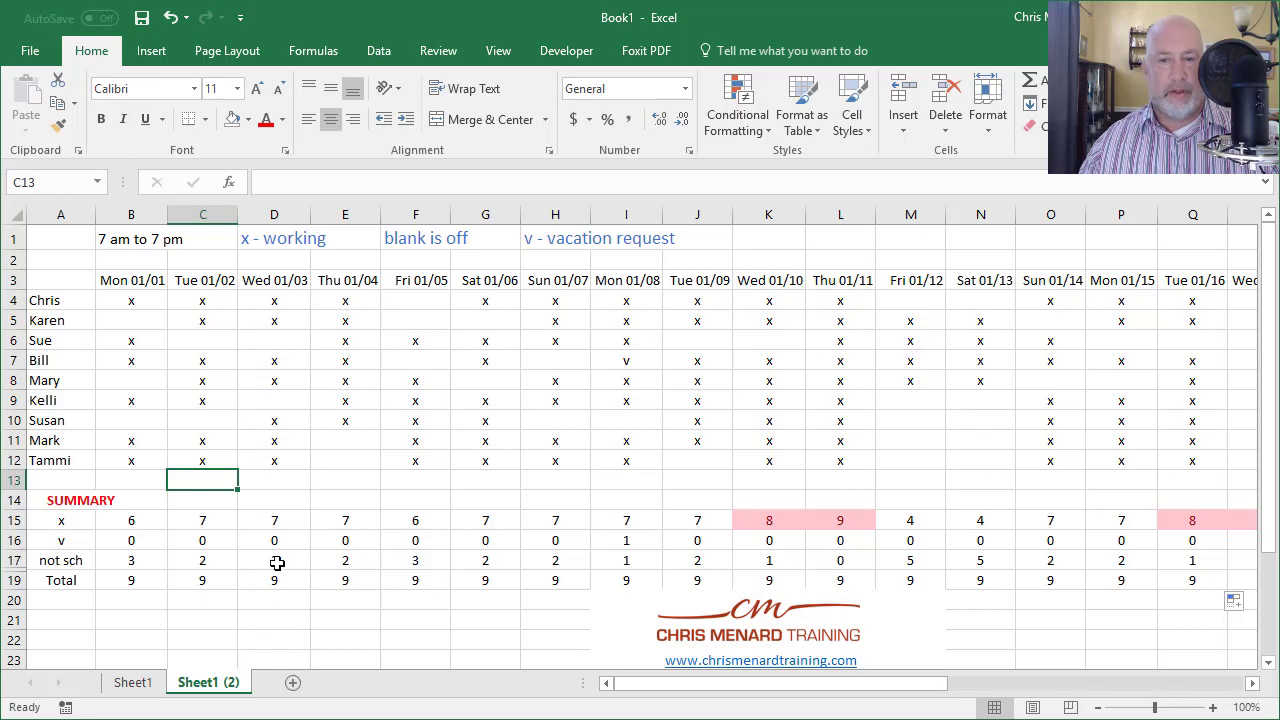
# - Copy the x and v labels and paste them transposed as headings starting at B21
pyautogui.scroll(-1, 277, 563)
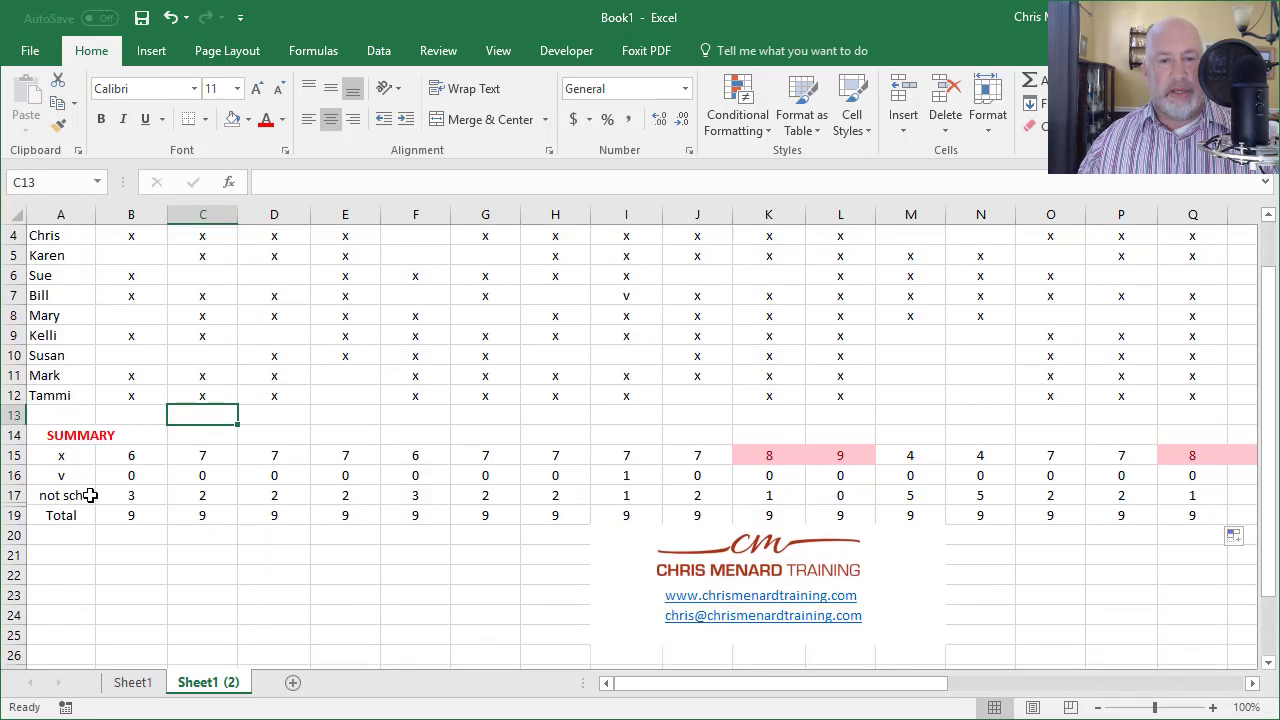
pyautogui.moveTo(62, 457); pyautogui.dragTo(67, 472)
pyautogui.rightClick(67, 472)
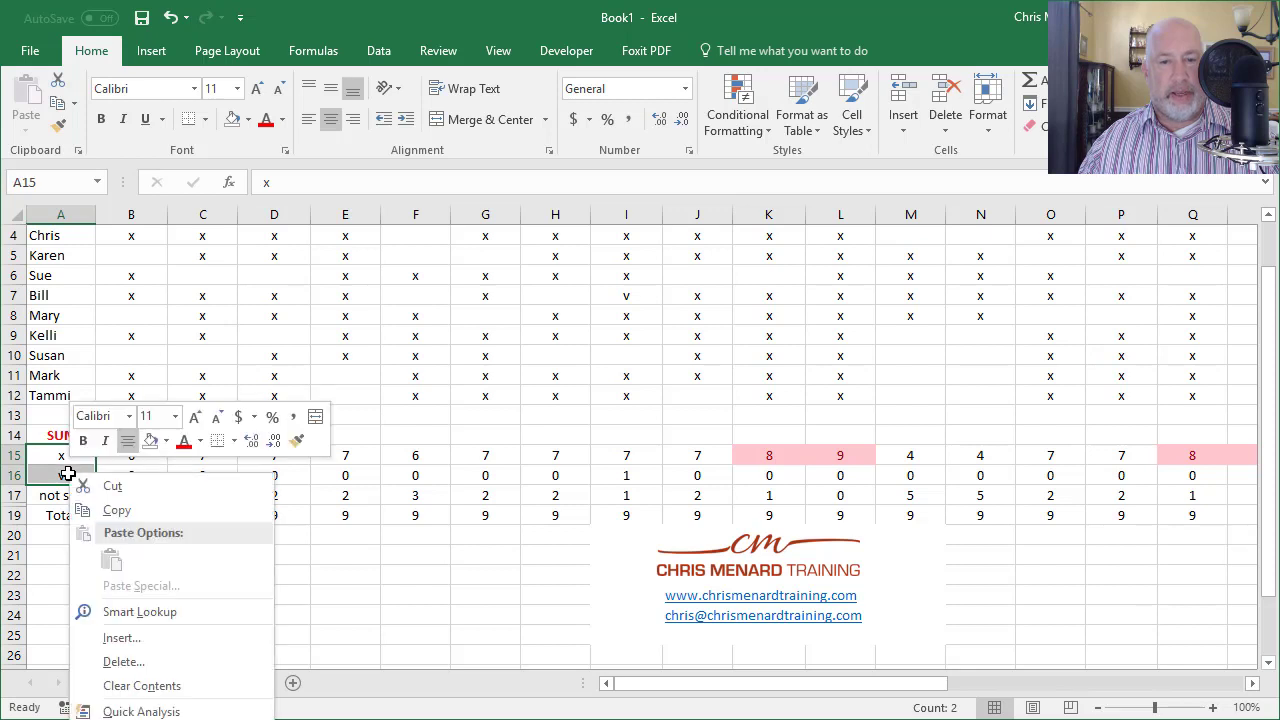
pyautogui.click(115, 510)
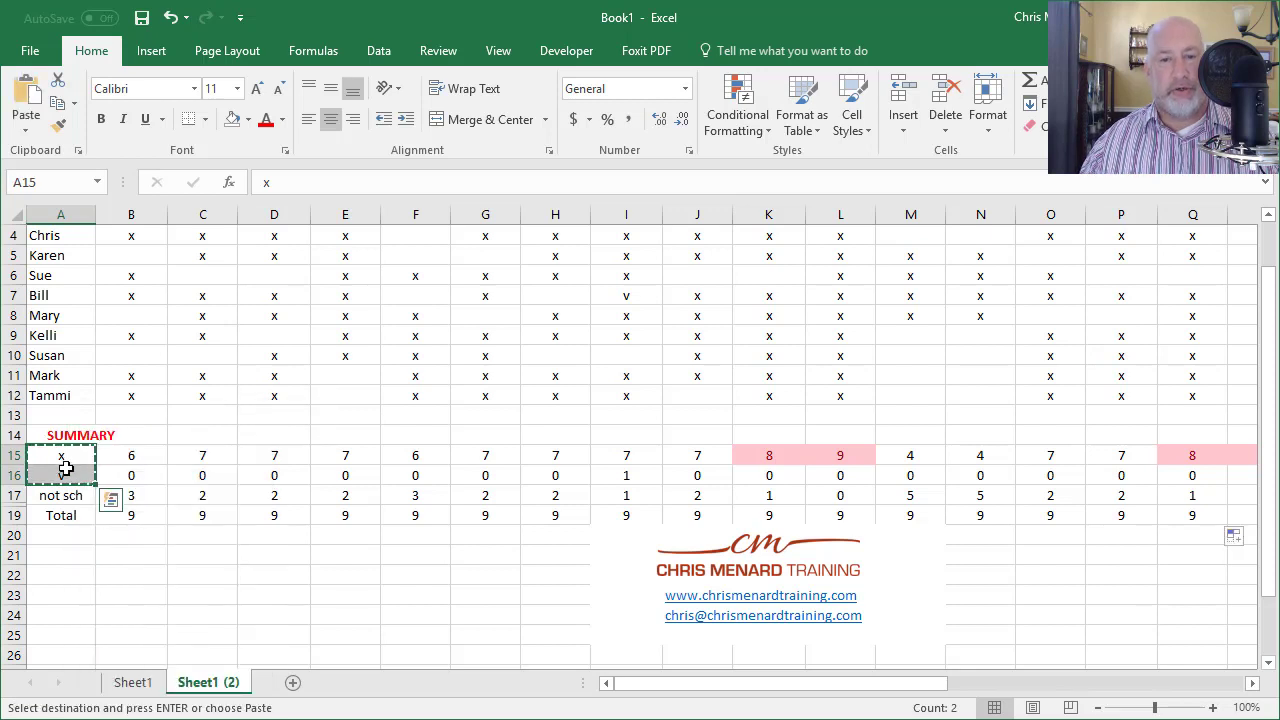
pyautogui.click(129, 557)
pyautogui.rightClick(128, 556)
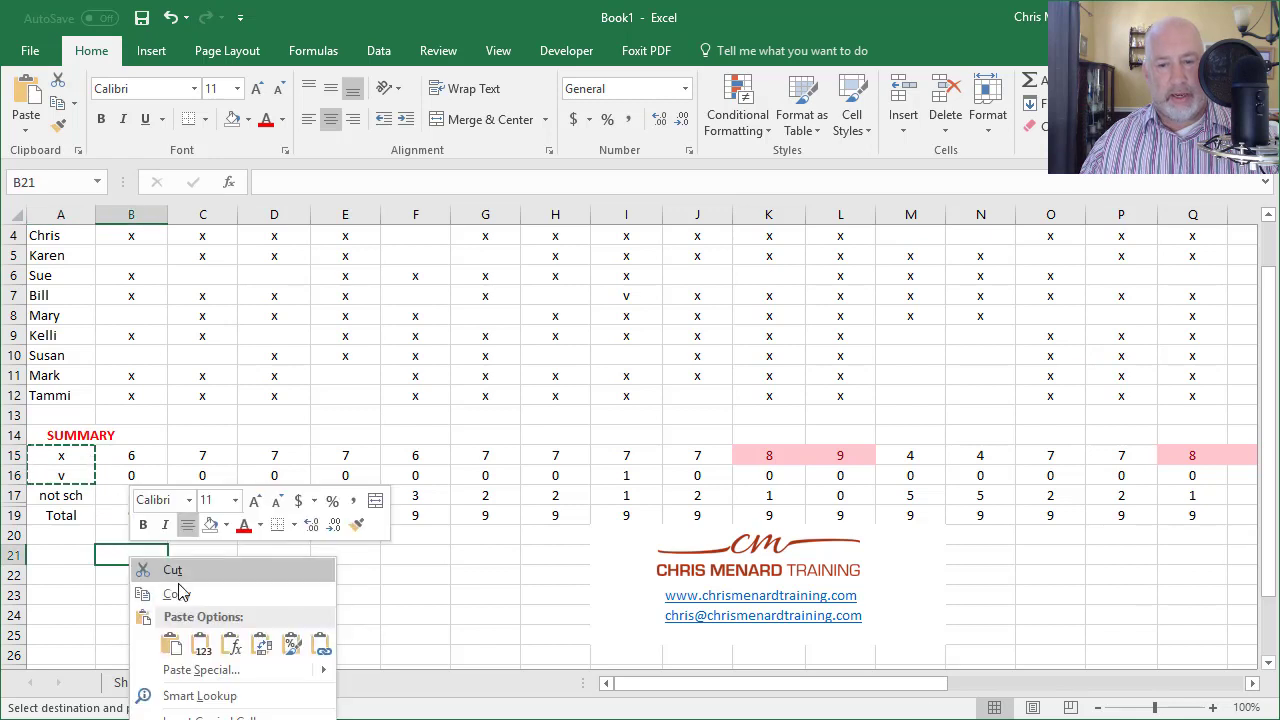
pyautogui.click(262, 645)
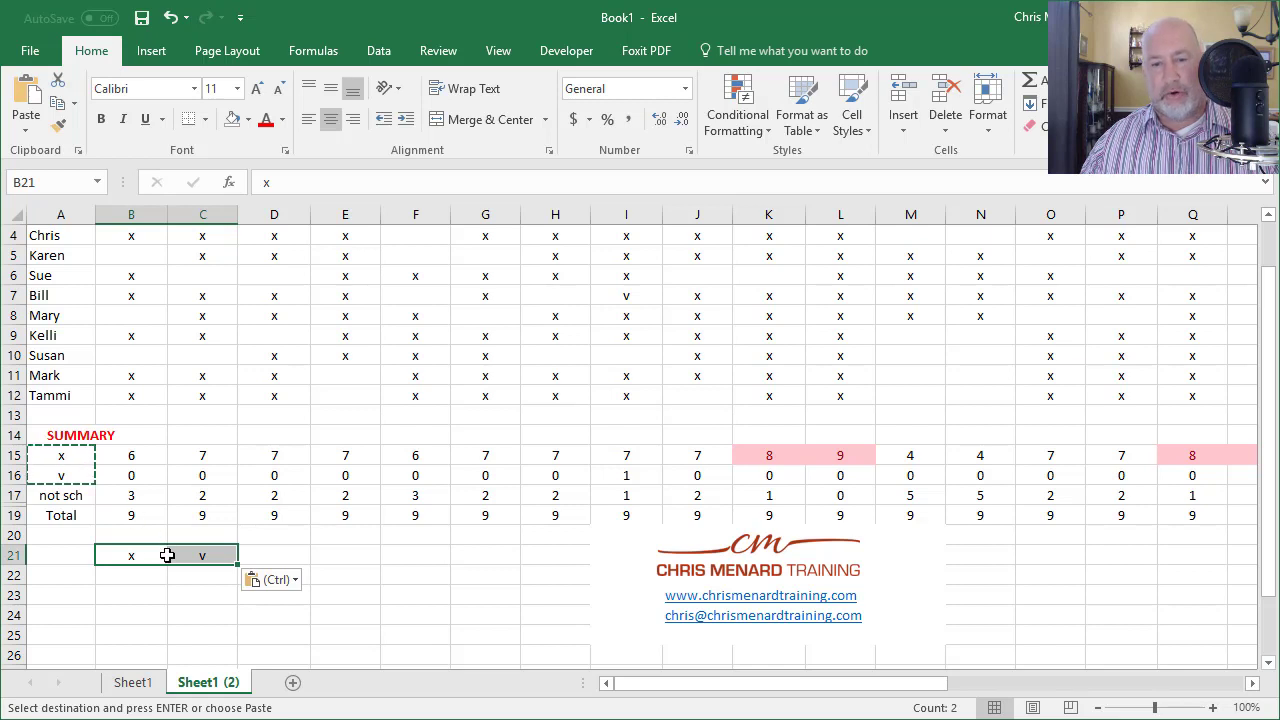
# - Copy the employee names Chris to Tammi into column A starting at A22
pyautogui.click(60, 575)
pyautogui.scroll(1, 60, 420)
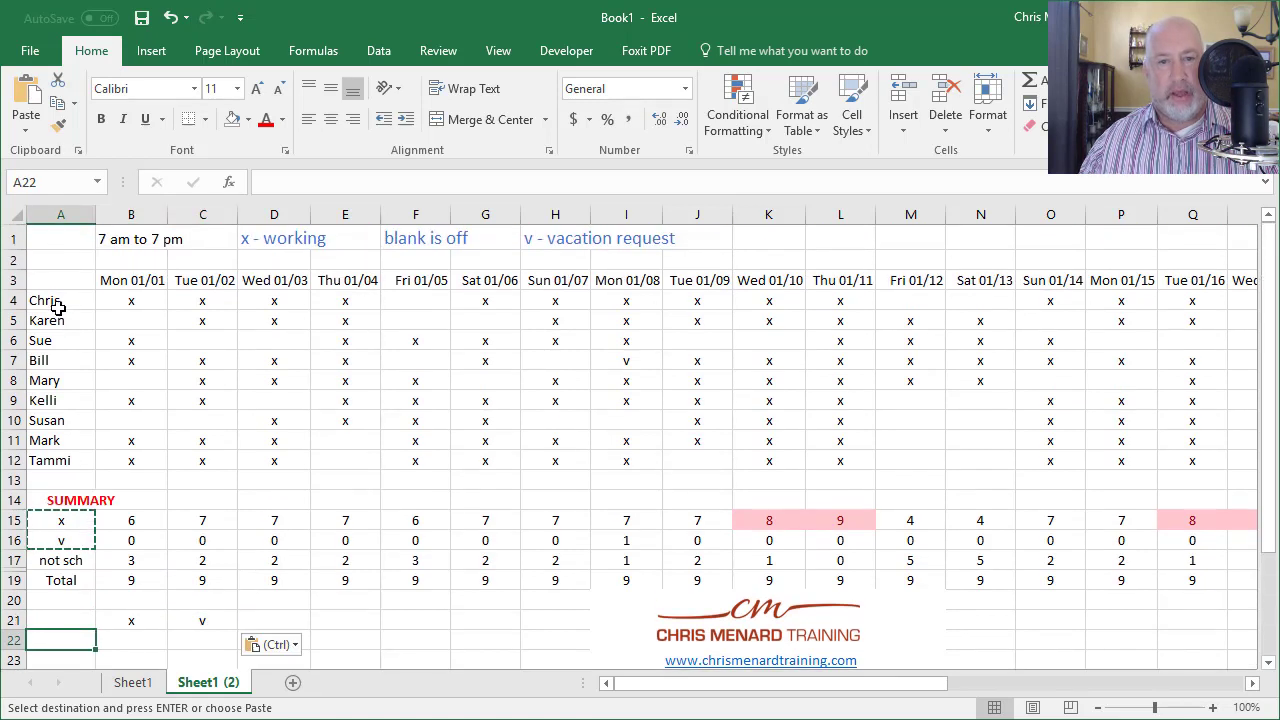
pyautogui.moveTo(57, 305); pyautogui.dragTo(52, 460)
pyautogui.rightClick(64, 440)
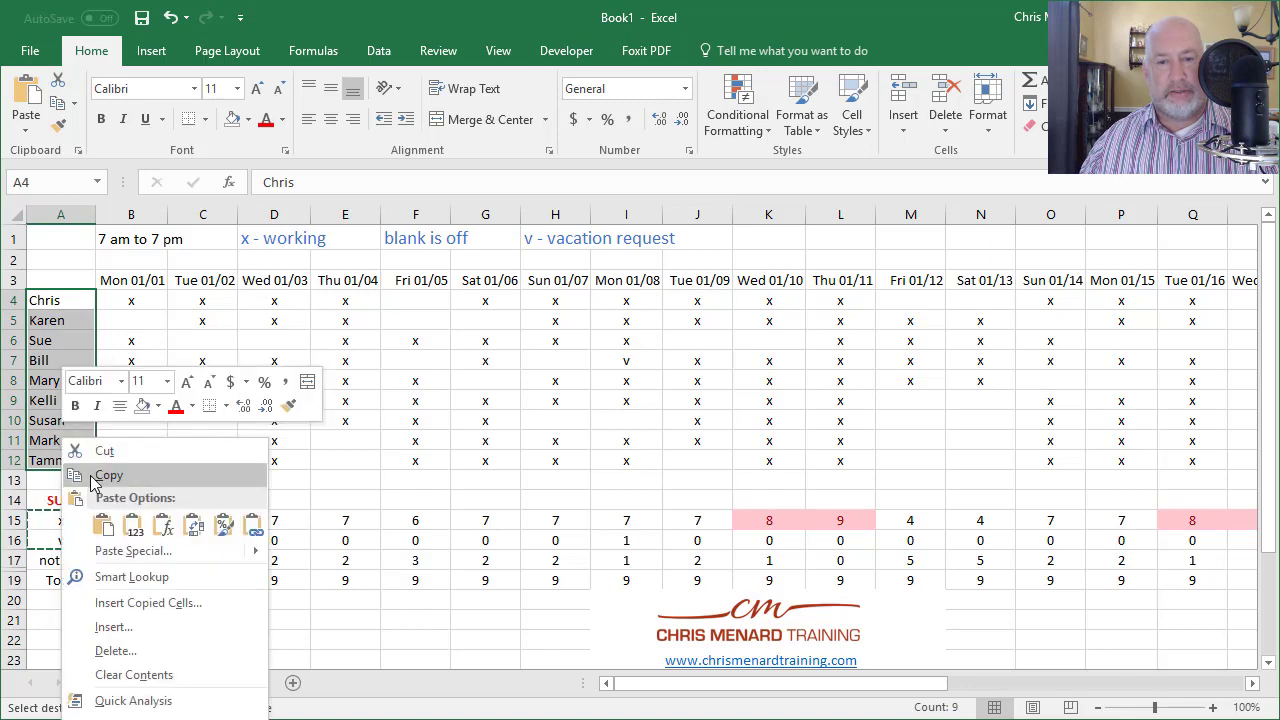
pyautogui.click(95, 478)
pyautogui.scroll(-1, 90, 590)
pyautogui.click(70, 573)
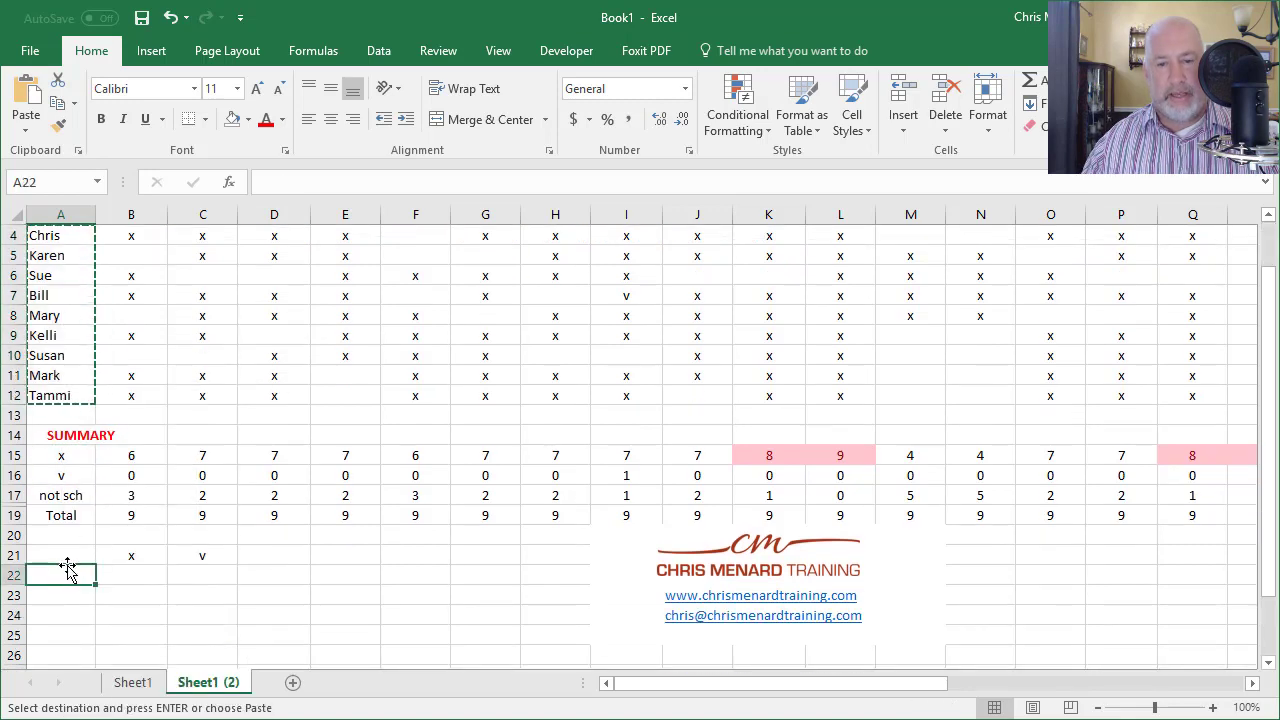
pyautogui.hotkey('ctrl', 'v')
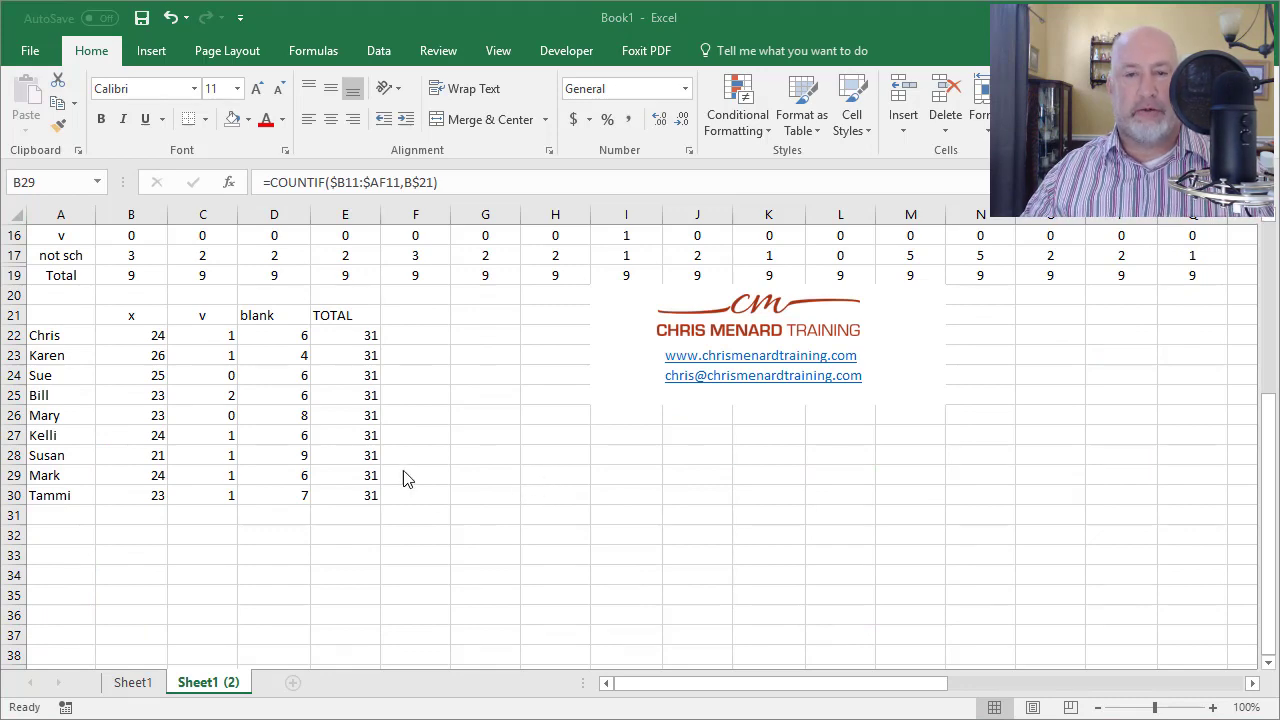
pyautogui.scroll(5, 314, 430)
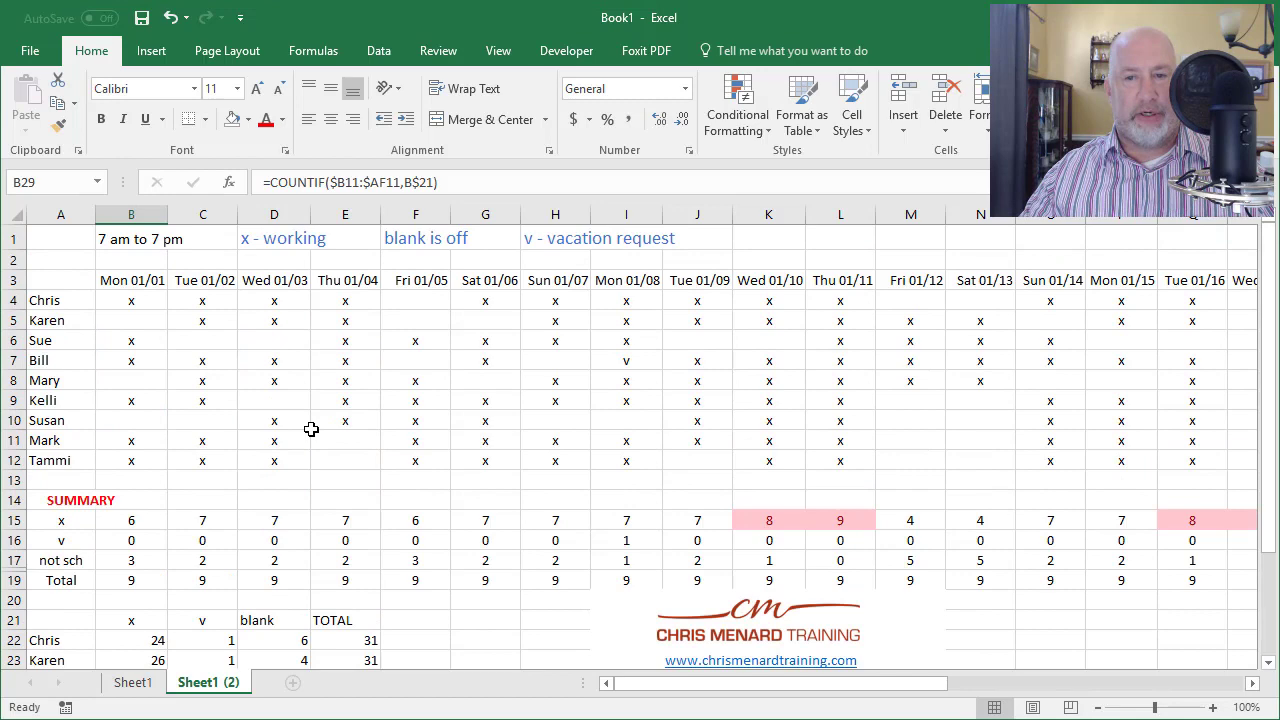
pyautogui.scroll(-3, 311, 429)
pyautogui.click(117, 455)
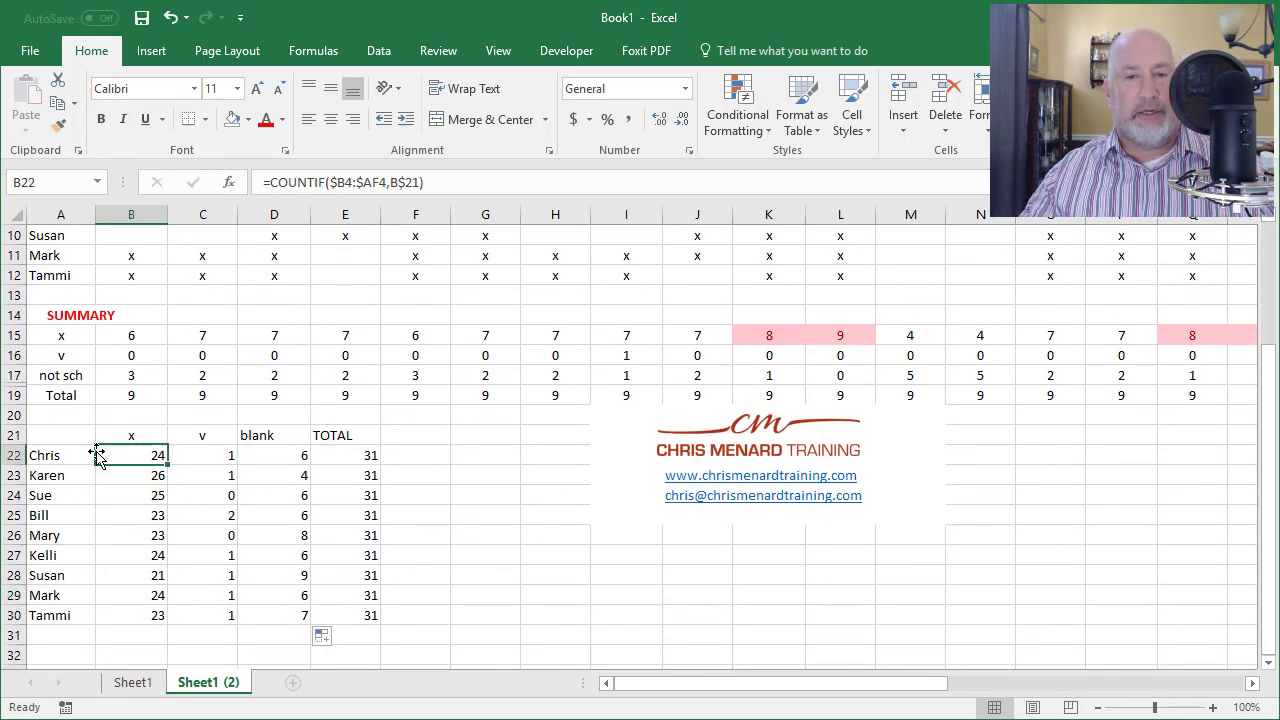
pyautogui.scroll(3, 80, 373)
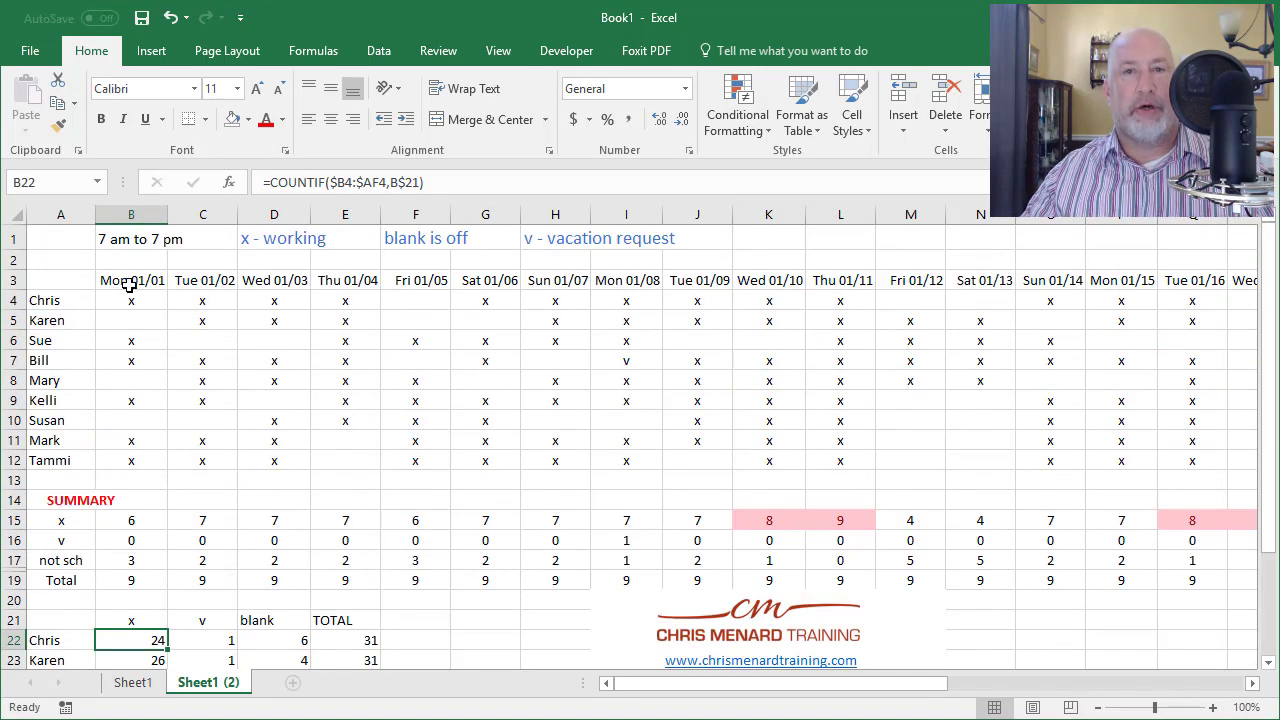
pyautogui.scroll(-4, 157, 334)
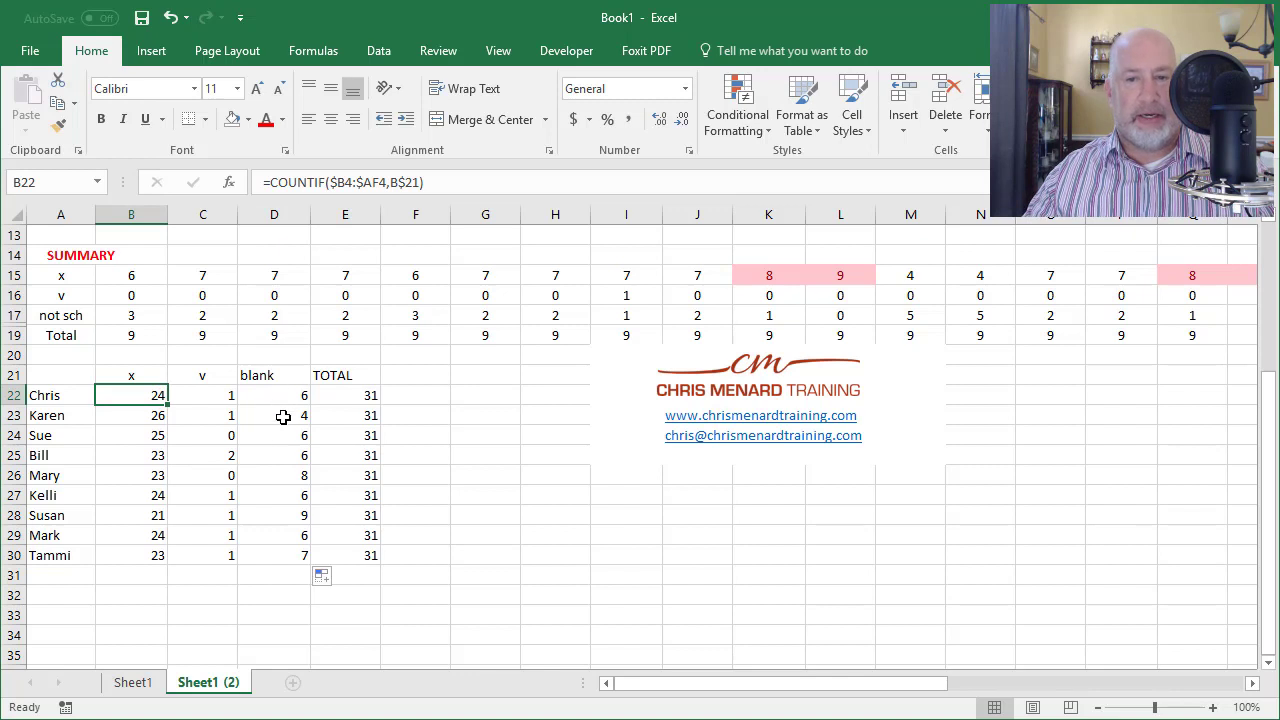
pyautogui.moveTo(345, 395); pyautogui.dragTo(364, 563)
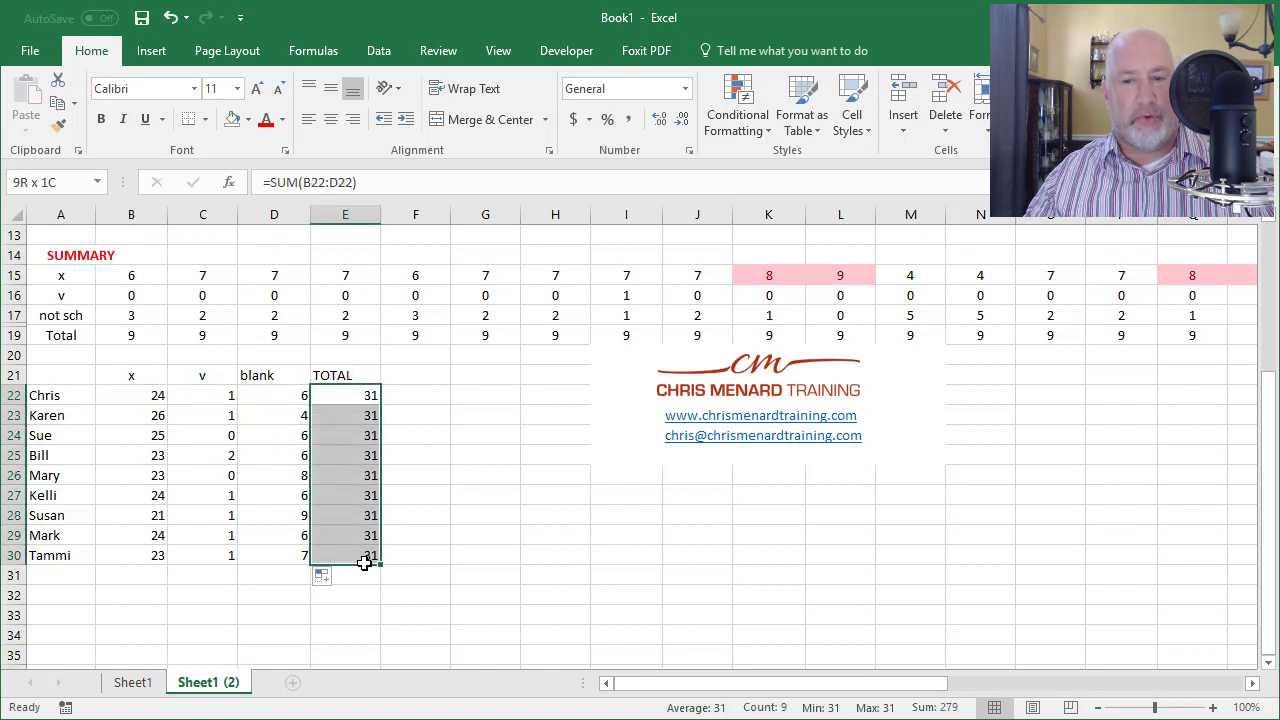
pyautogui.click(151, 396)
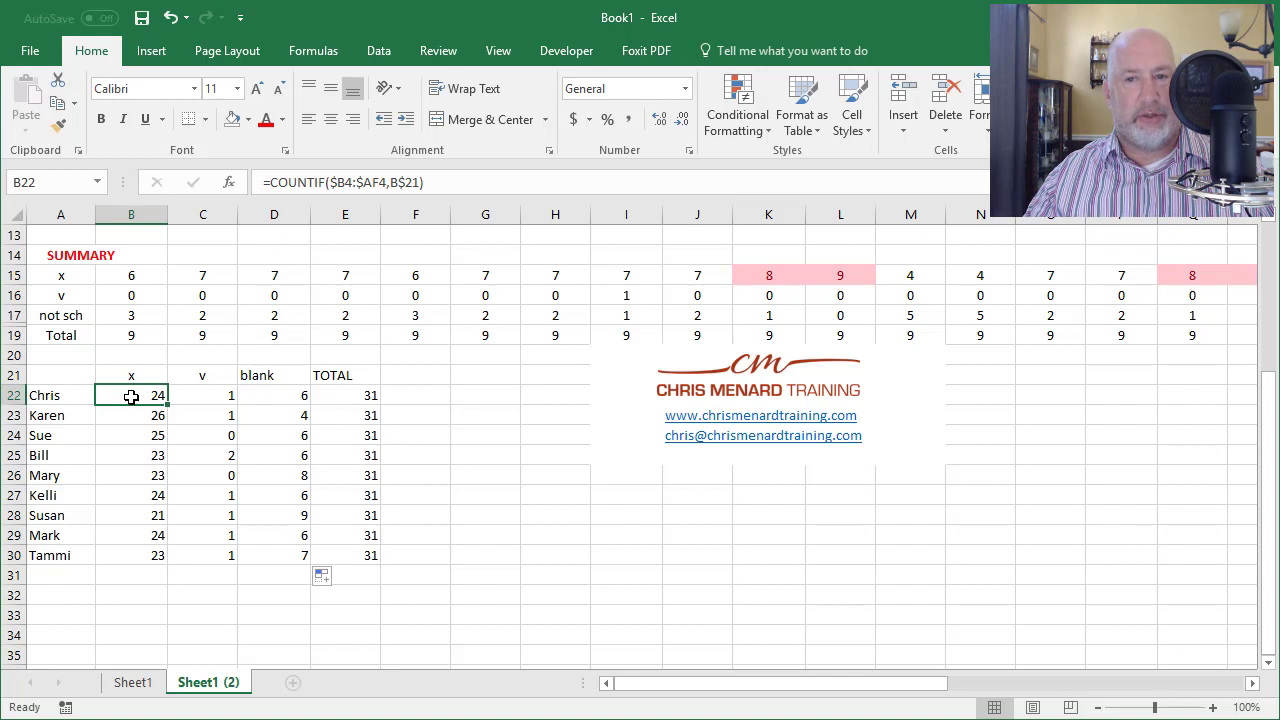
pyautogui.click(208, 394)
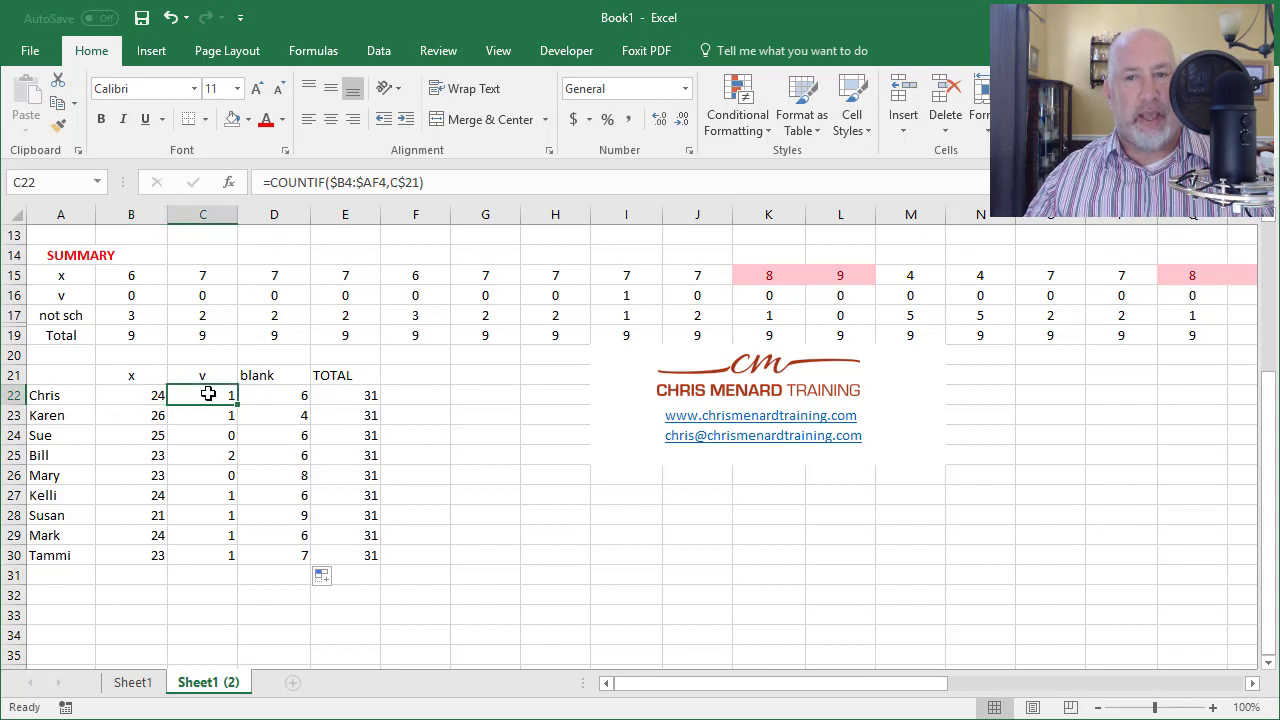
pyautogui.click(274, 400)
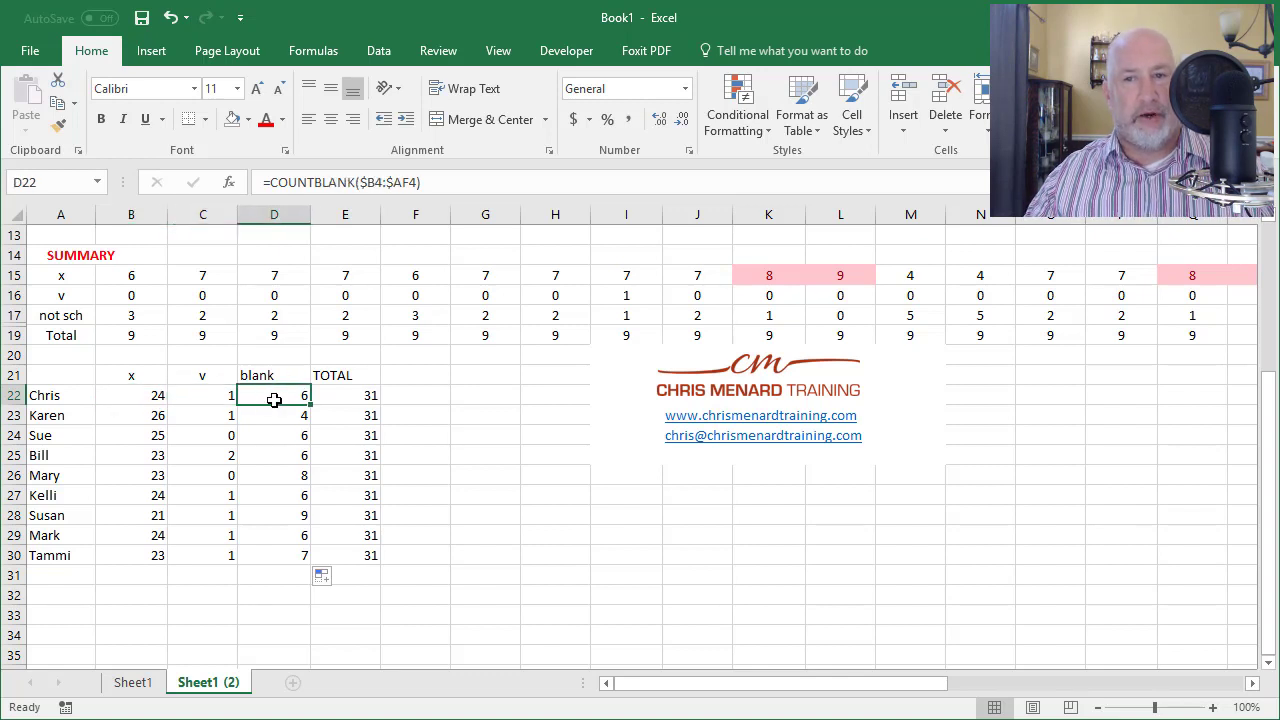
pyautogui.click(341, 395)
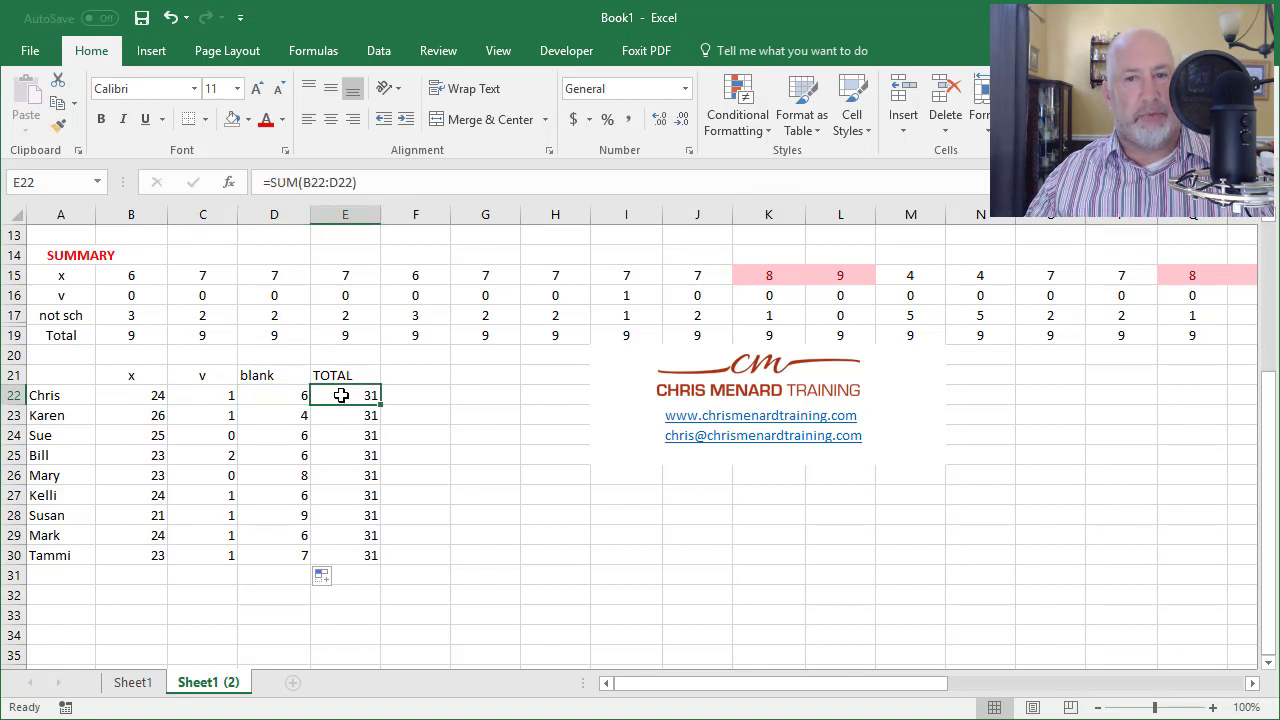
pyautogui.click(273, 400)
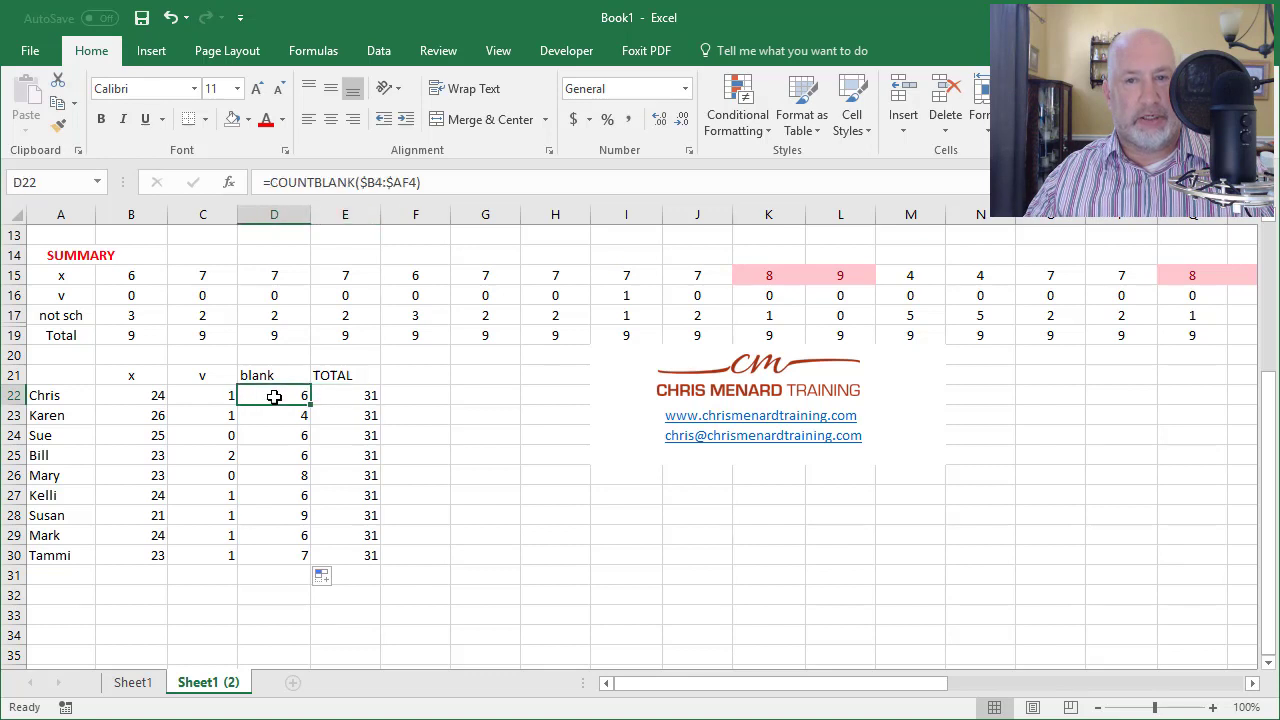
pyautogui.click(216, 396)
pyautogui.click(166, 394)
pyautogui.scroll(2, 216, 386)
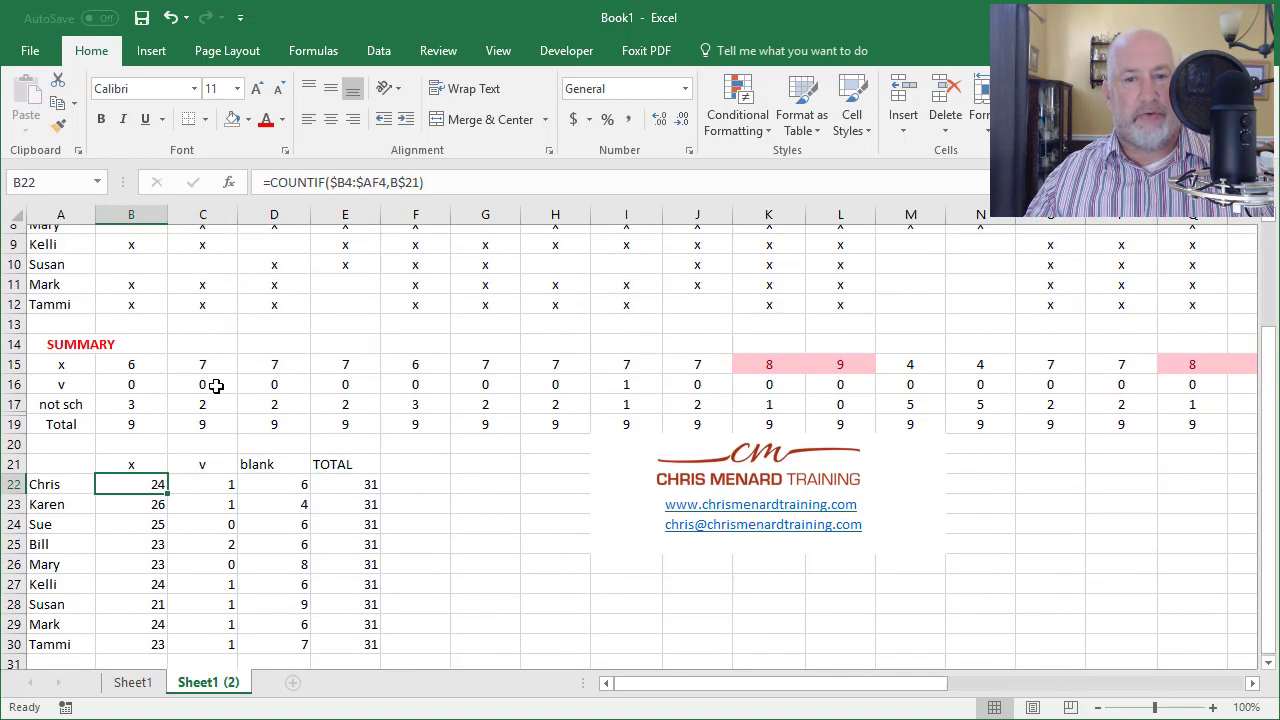
pyautogui.scroll(1, 216, 387)
pyautogui.click(147, 399)
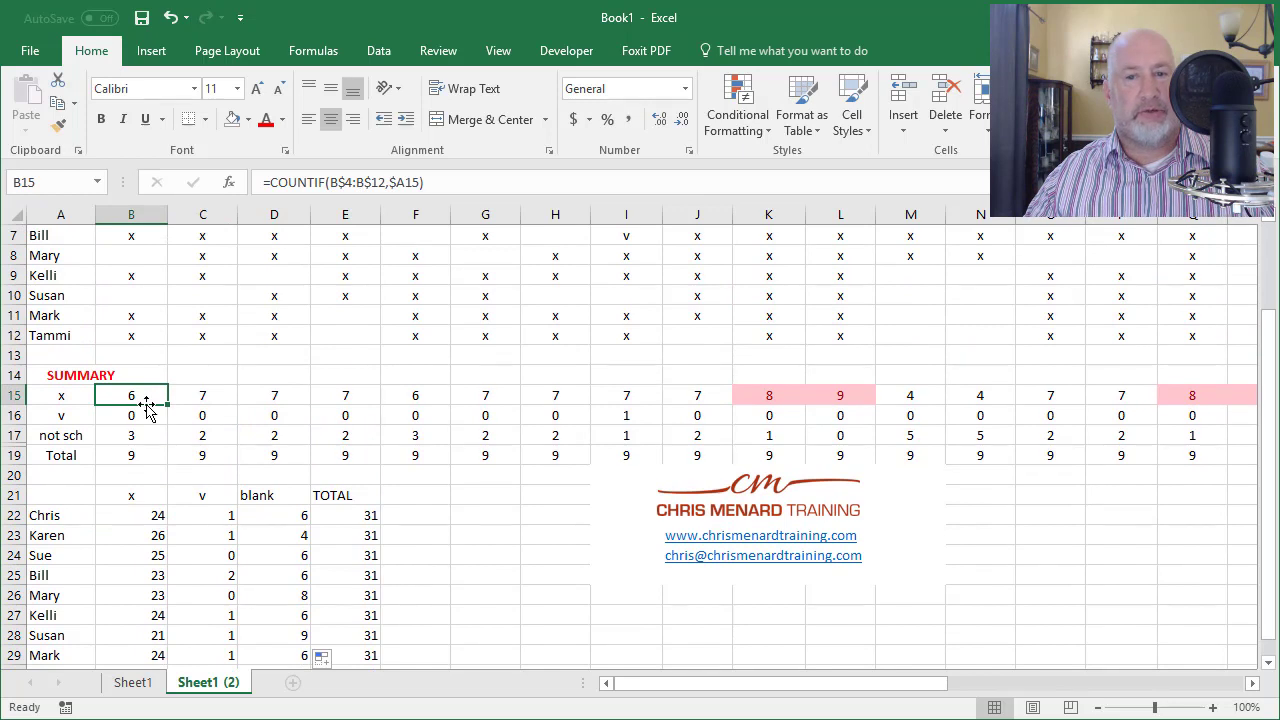
pyautogui.click(138, 414)
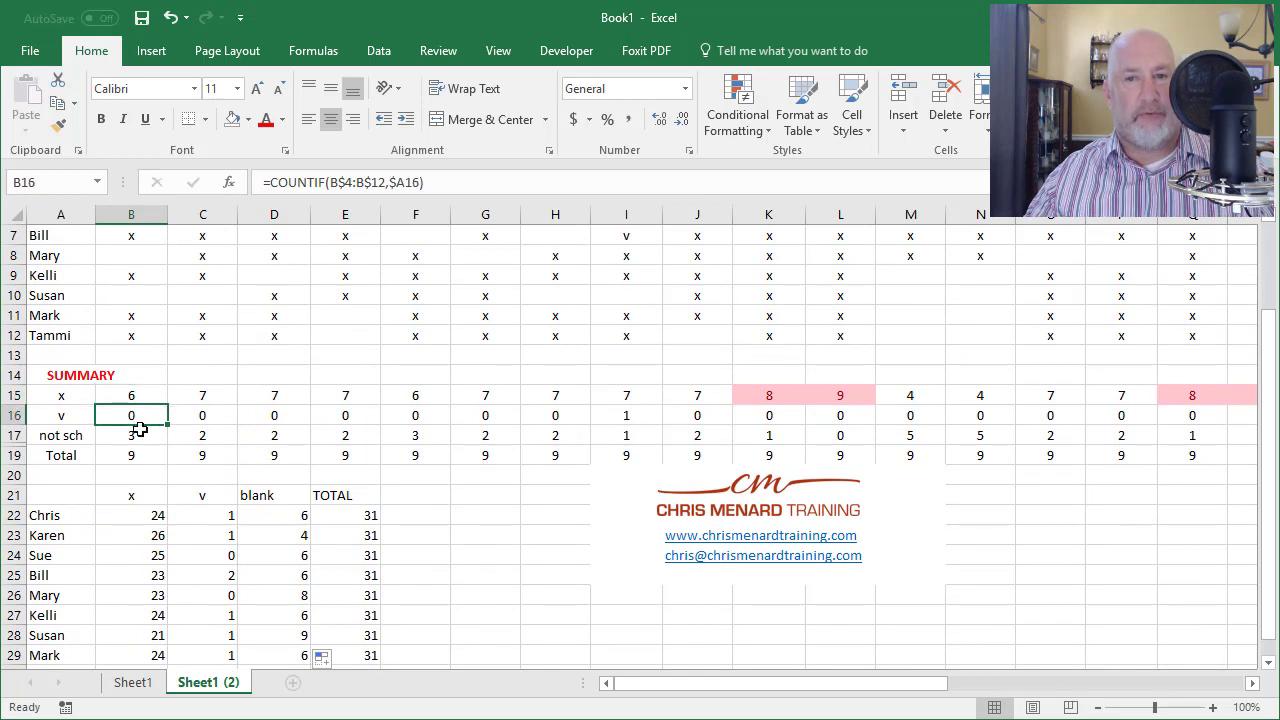
pyautogui.click(140, 434)
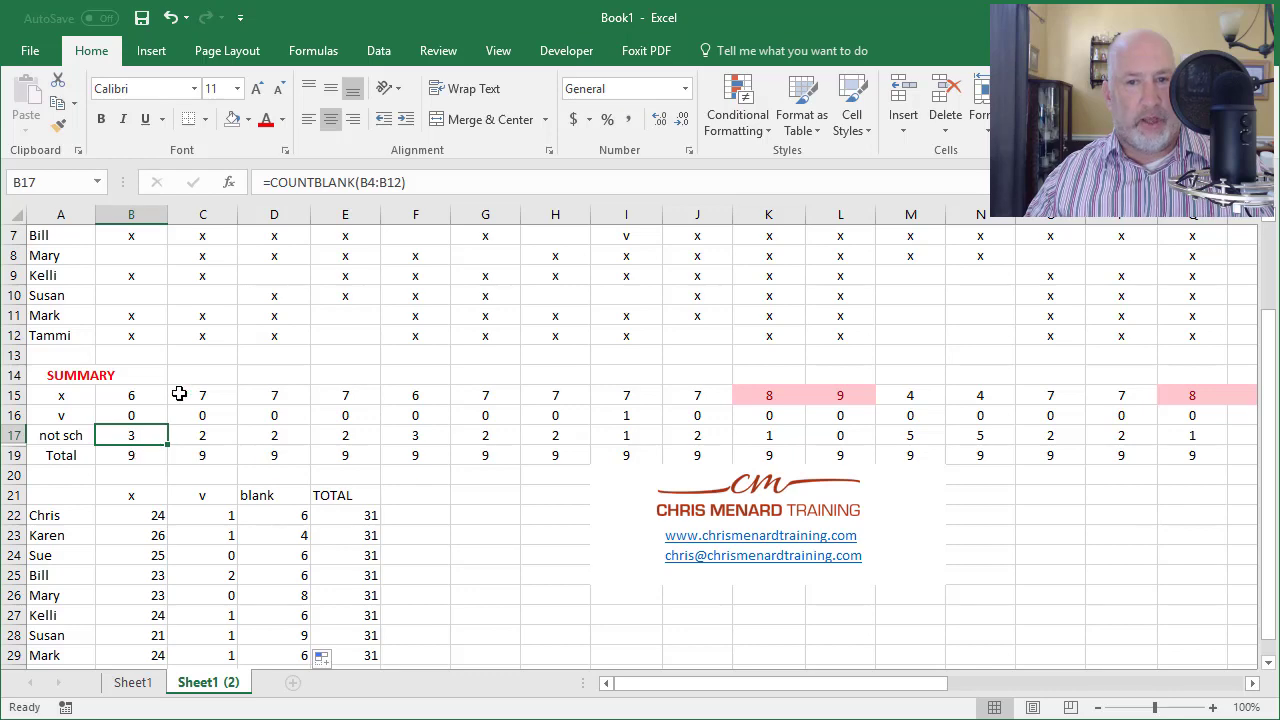
pyautogui.click(135, 453)
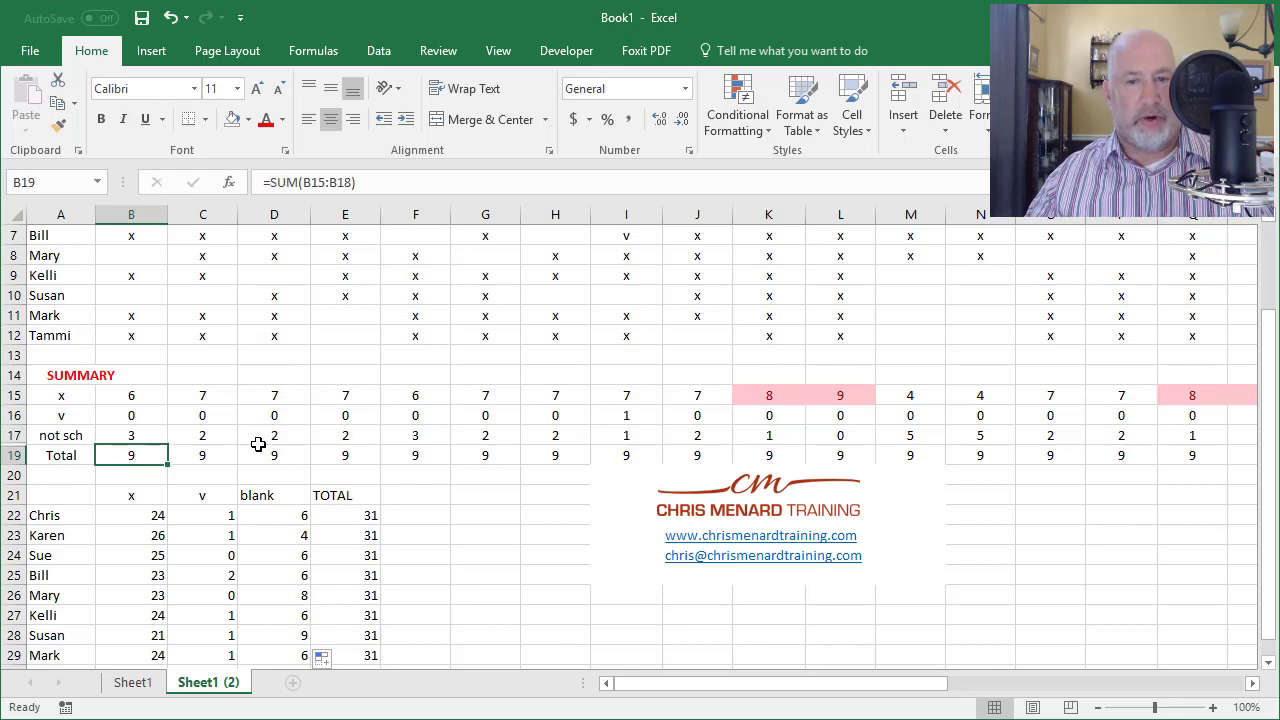
pyautogui.scroll(2, 310, 506)
# - Freeze panes at B4 so rows 1–3 and column A stay fixed
pyautogui.scroll(1, 310, 506)
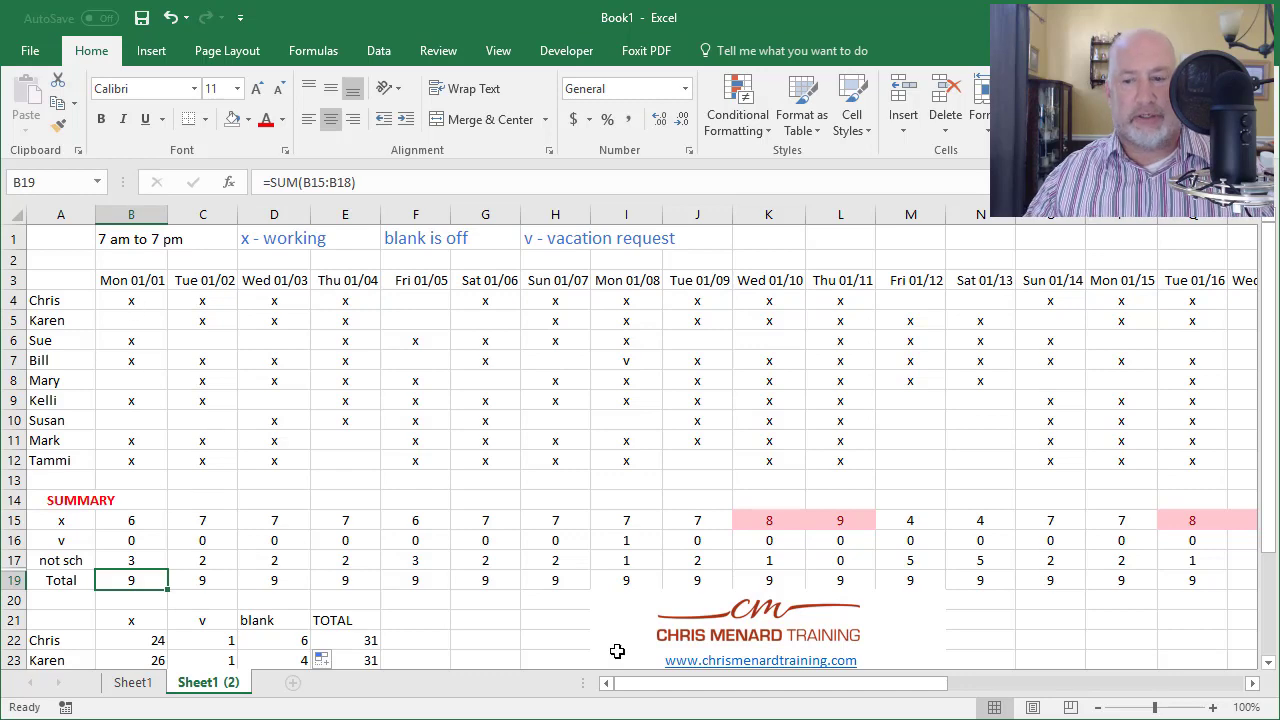
pyautogui.click(1253, 683)
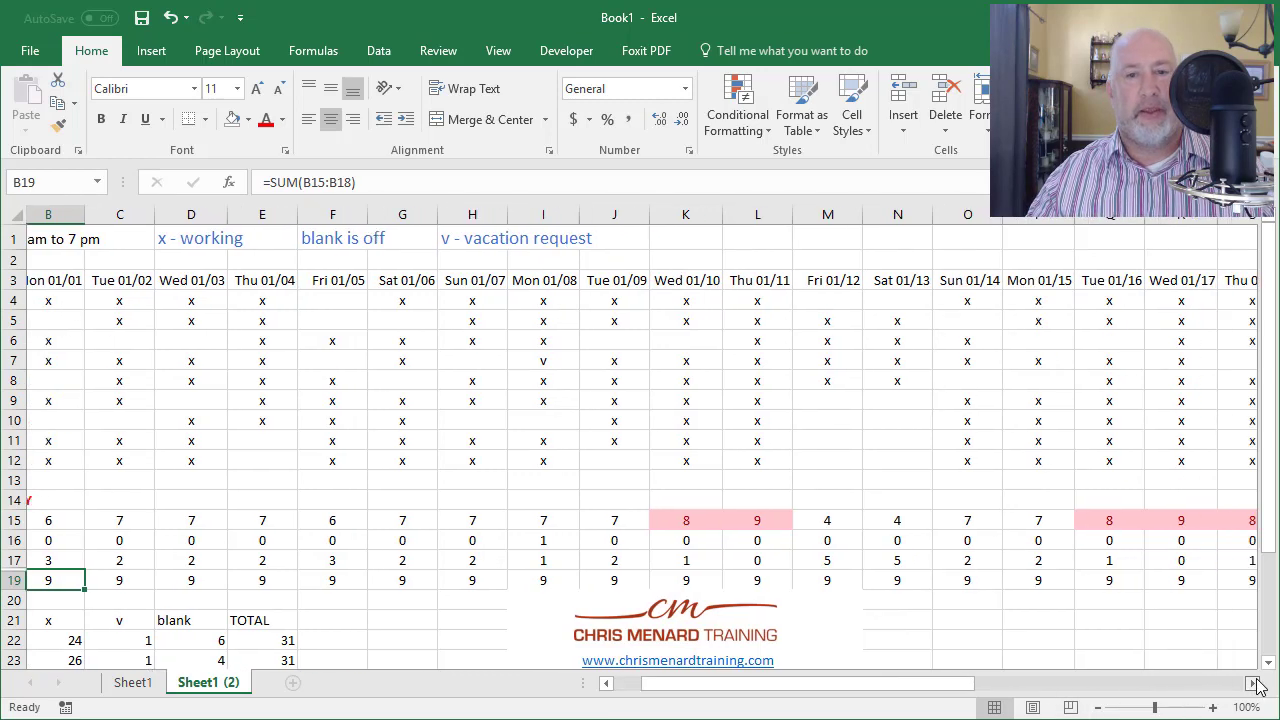
pyautogui.moveTo(990, 684); pyautogui.dragTo(893, 684)
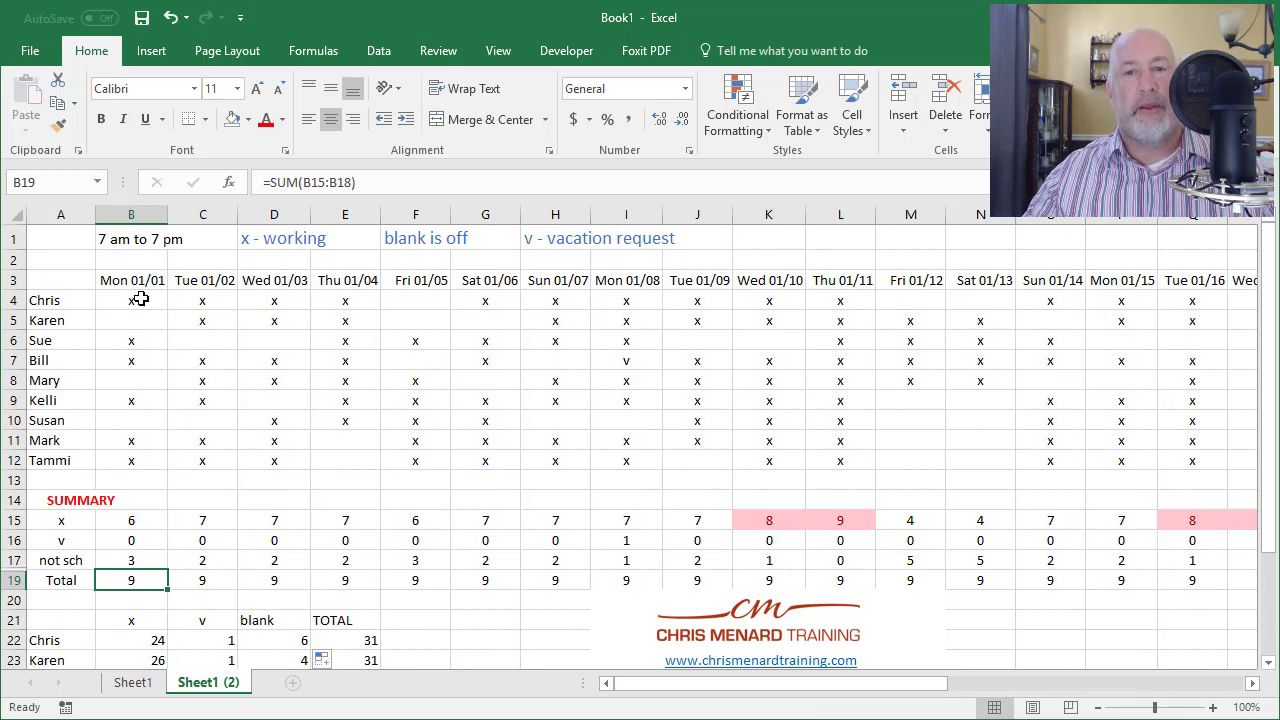
pyautogui.scroll(-3, 177, 374)
pyautogui.scroll(3, 174, 374)
pyautogui.scroll(-3, 178, 376)
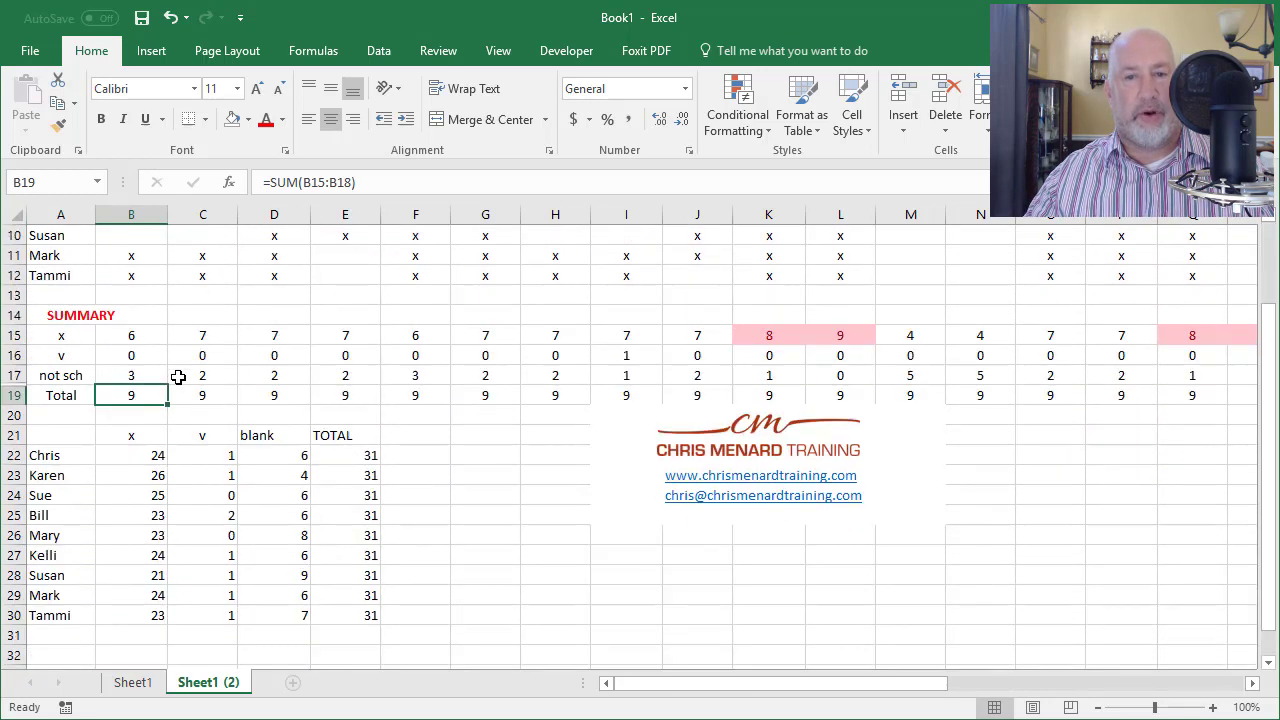
pyautogui.scroll(3, 178, 376)
pyautogui.click(123, 300)
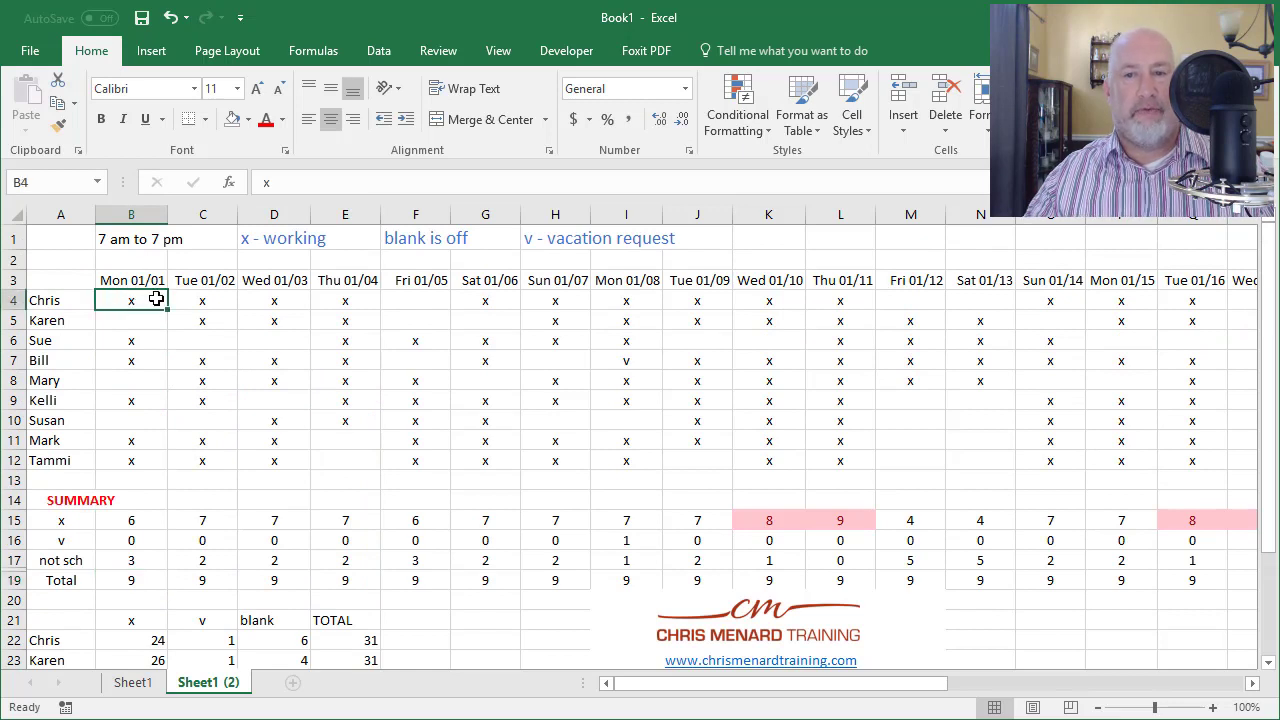
pyautogui.click(496, 52)
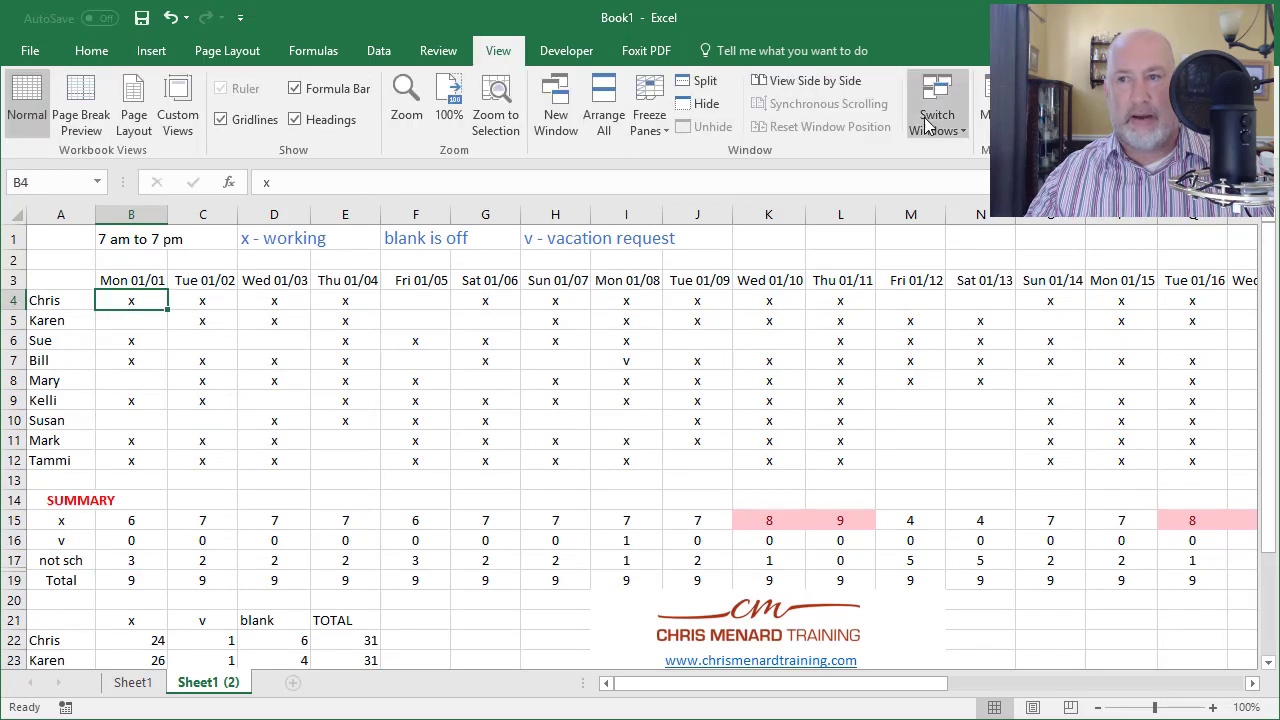
pyautogui.click(660, 134)
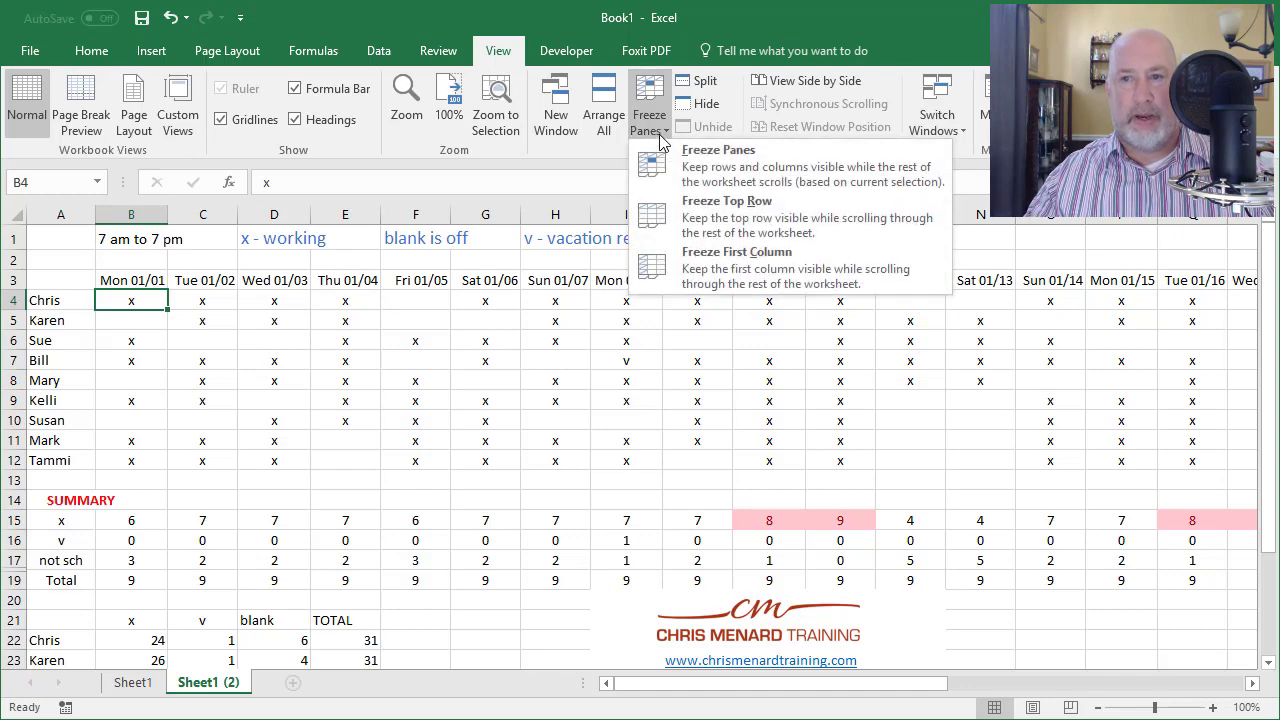
pyautogui.click(735, 178)
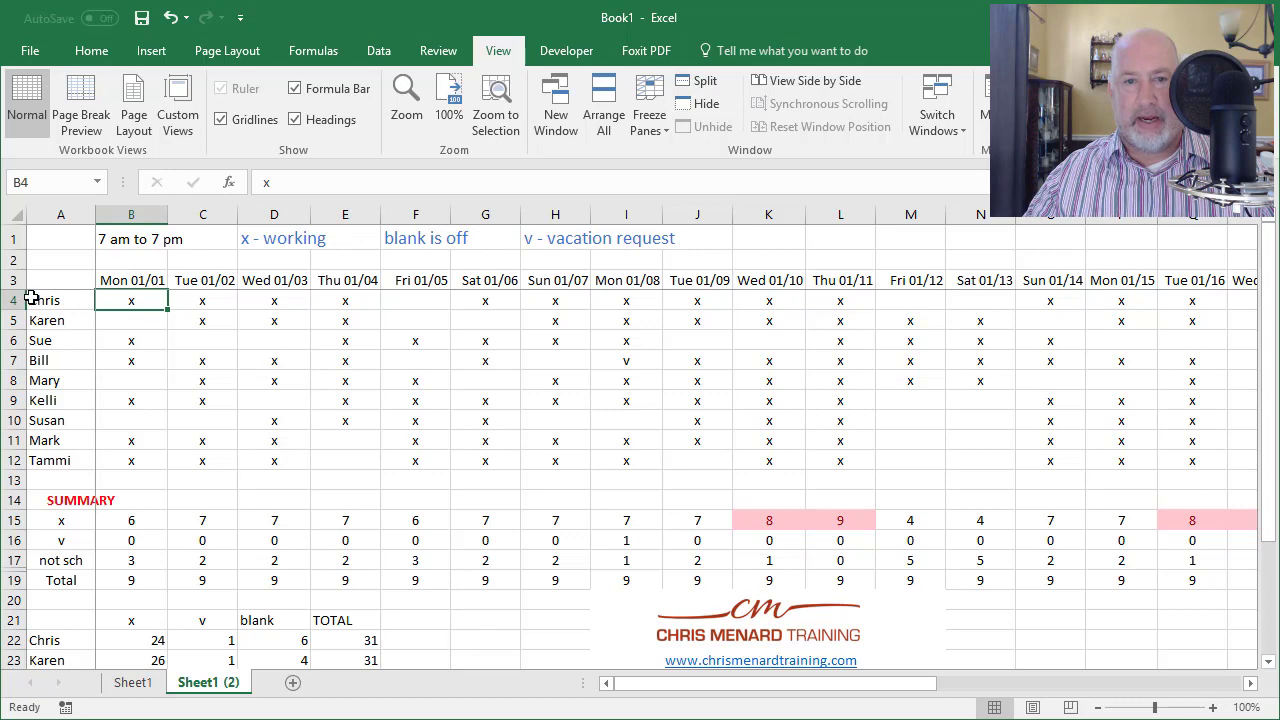
# - Scroll right and down to confirm the date headings and names stay frozen
pyautogui.click(1250, 683)
pyautogui.click(1250, 683)
pyautogui.moveTo(1250, 683); pyautogui.dragTo(1250, 683)
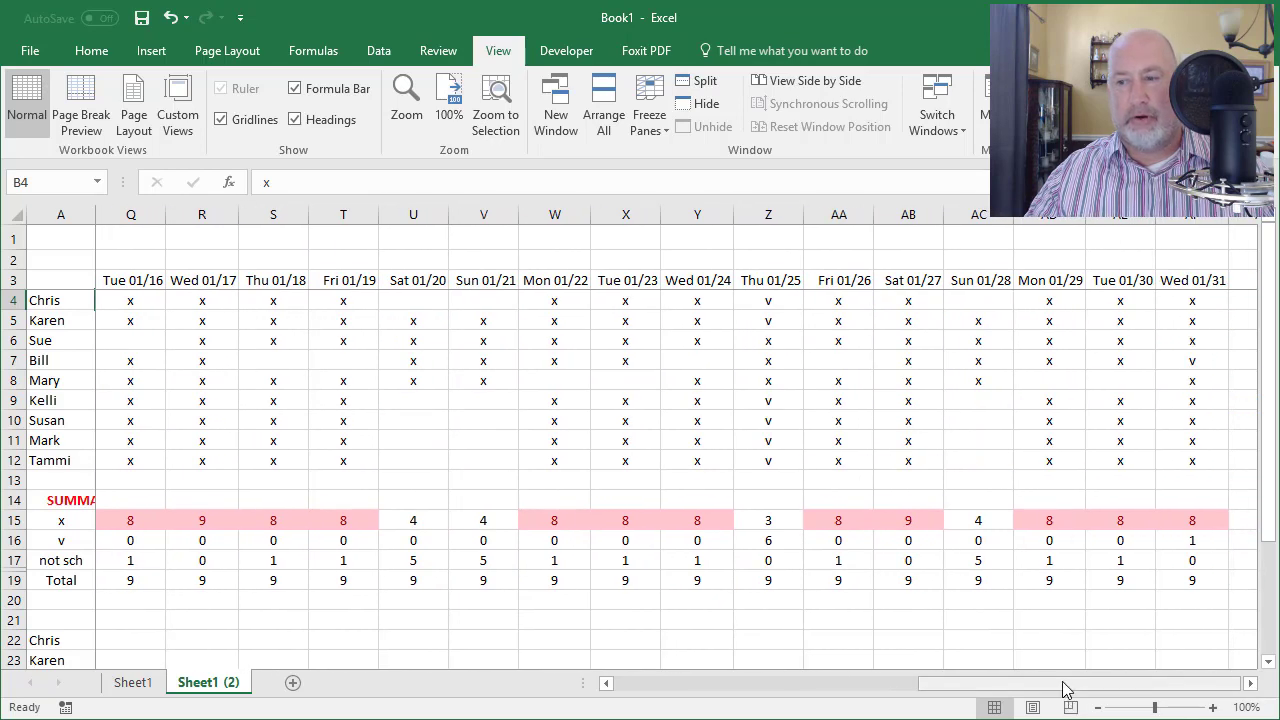
pyautogui.moveTo(1063, 686); pyautogui.dragTo(673, 688)
pyautogui.scroll(-4, 301, 477)
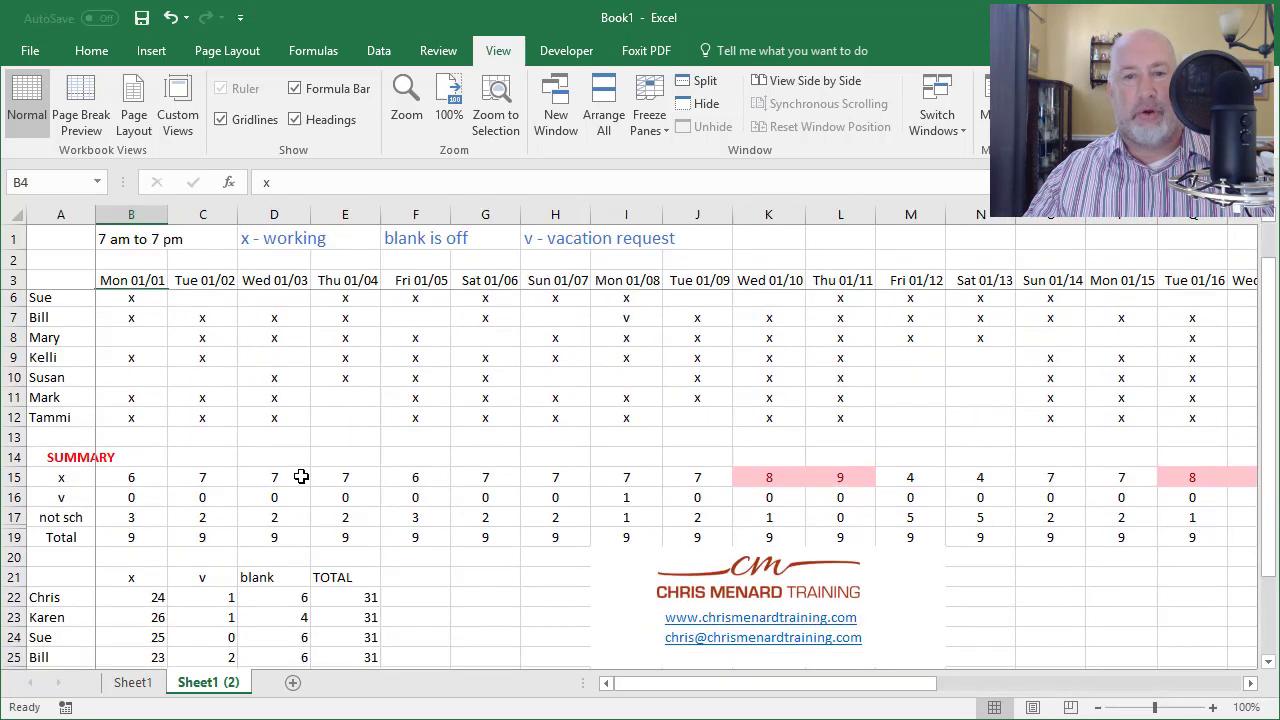
pyautogui.scroll(4, 301, 477)
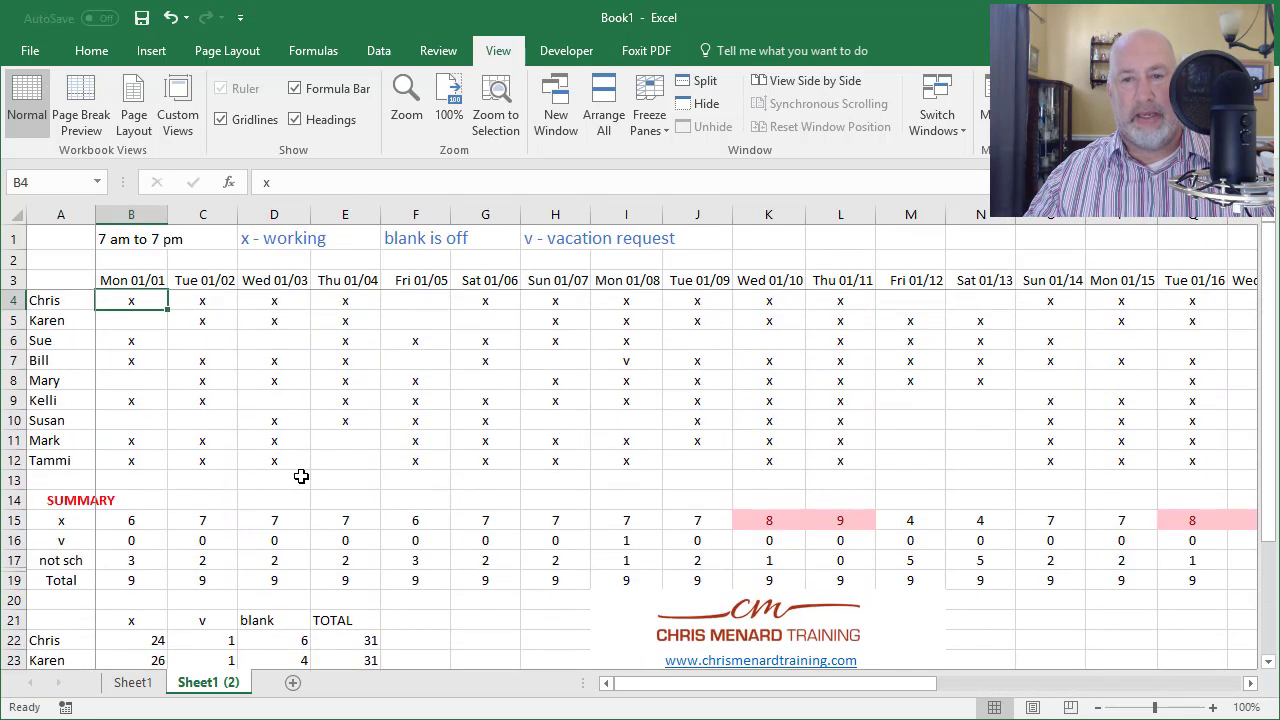
pyautogui.scroll(-1, 301, 477)
pyautogui.scroll(-1, 301, 477)
pyautogui.scroll(2, 301, 477)
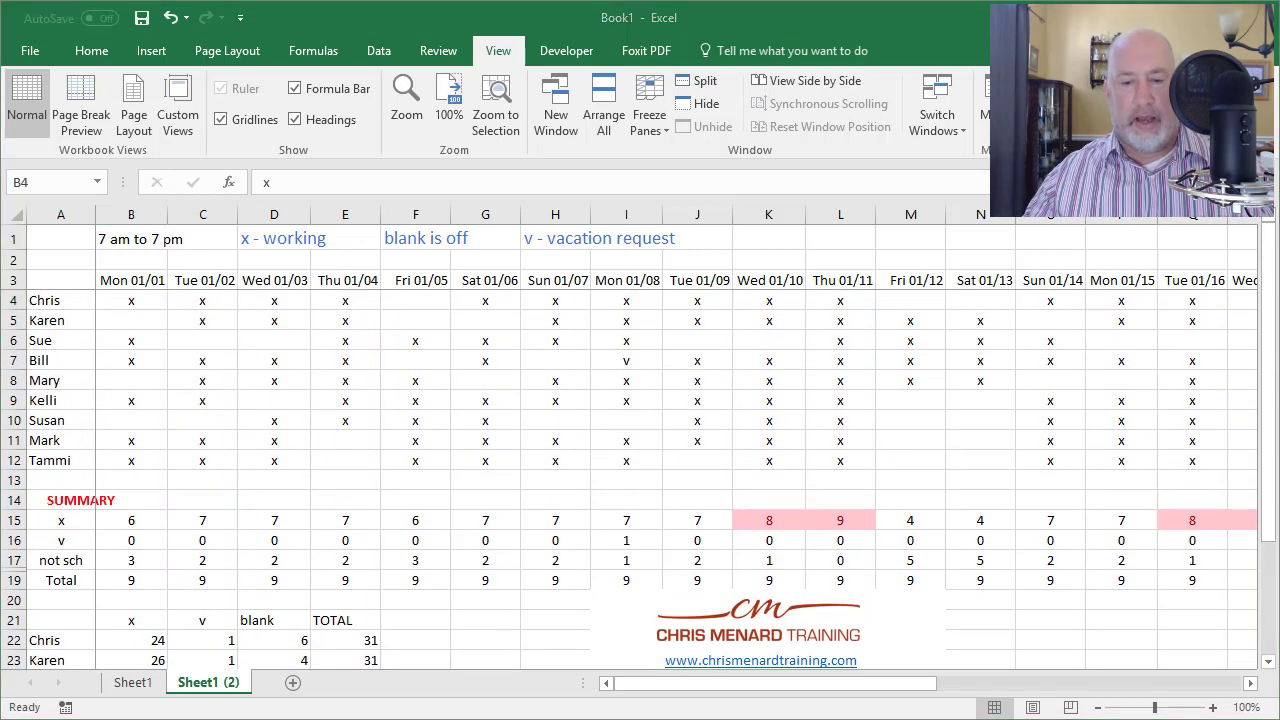
# - Switch to the Word document listing the ten Excel topics
pyautogui.hotkey('alt', 'Tab')
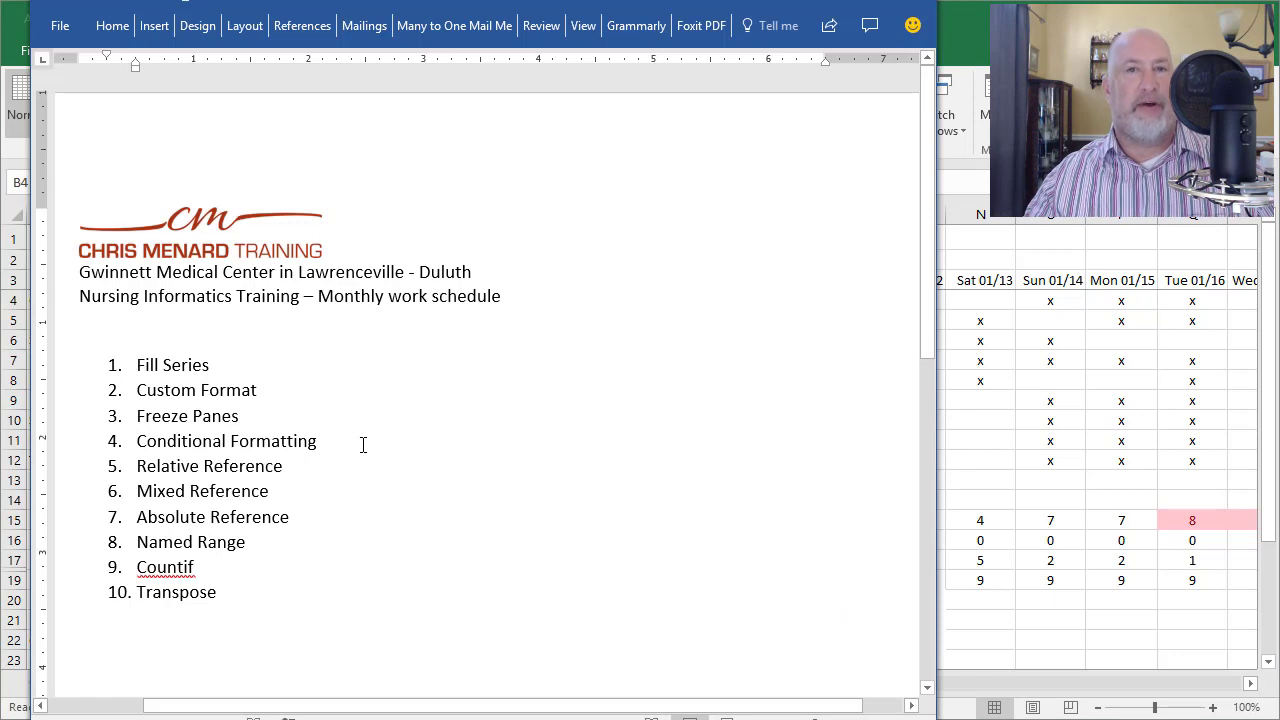